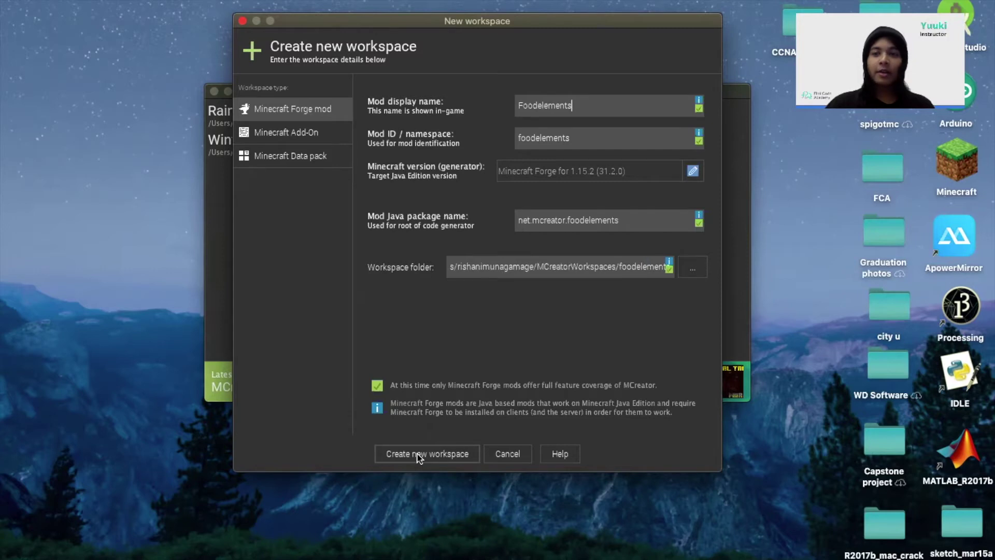
# Create the Minecraft Forge mod workspace named Foodelements and minimize the web page that opens over it.
pyautogui.click(419, 455)
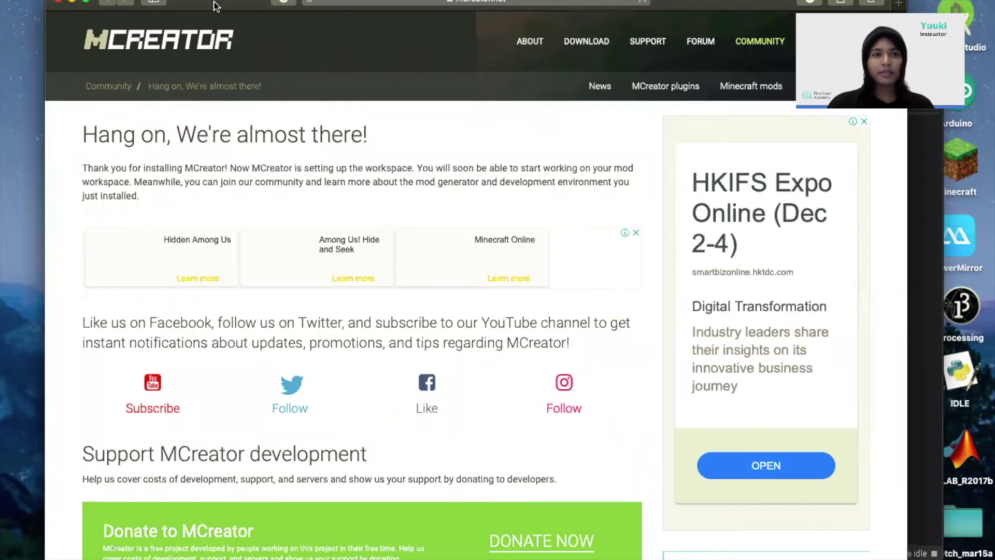
pyautogui.doubleClick(216, 6)
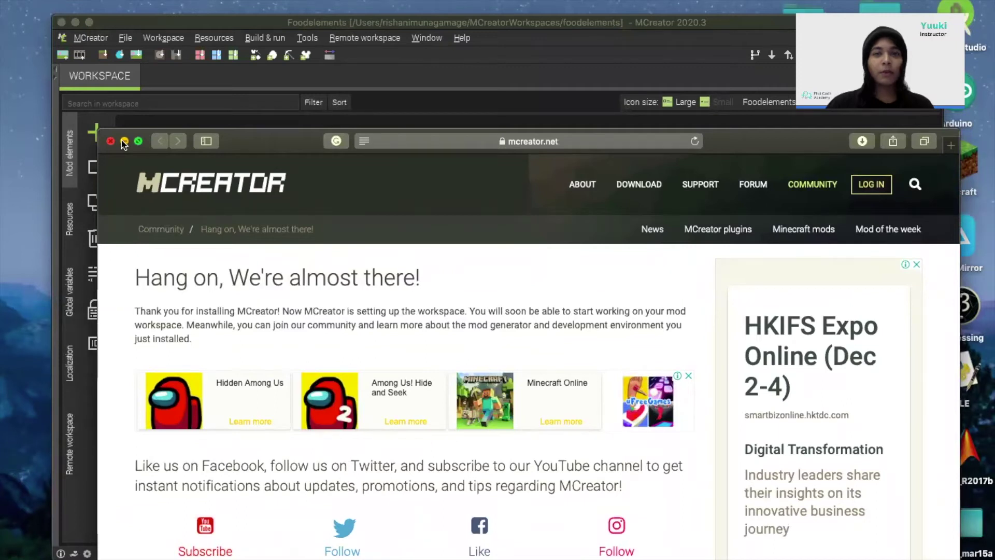
pyautogui.click(122, 141)
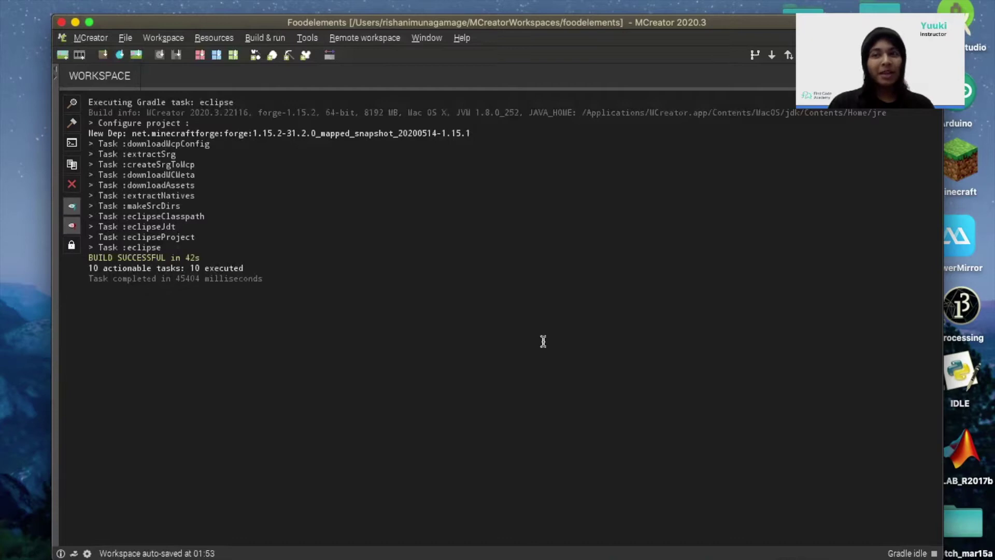
# Return from the console to the workspace view and enlarge the window to full screen.
pyautogui.click(117, 75)
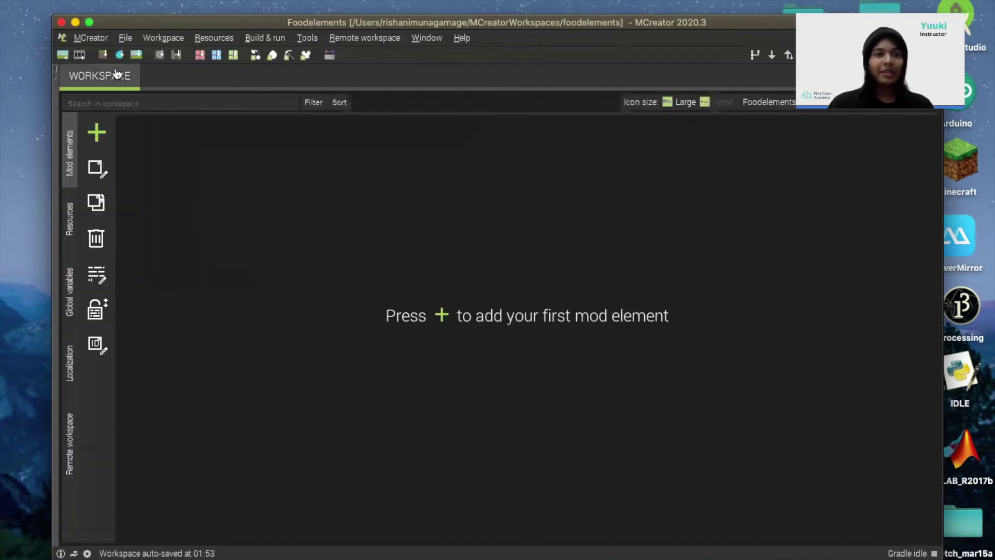
pyautogui.click(90, 24)
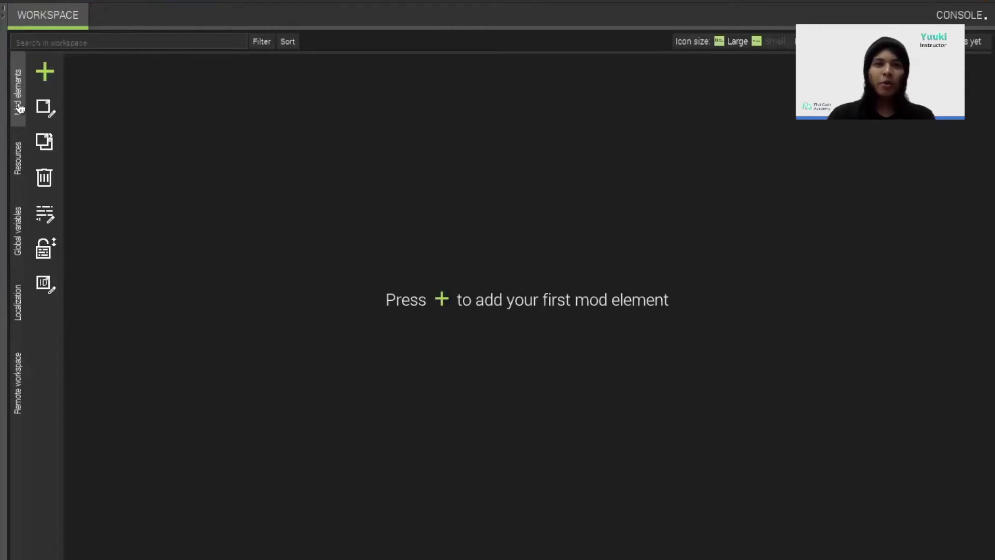
# Create a new texture from scratch with transparency fill, 16 wide and 16 high.
pyautogui.click(20, 166)
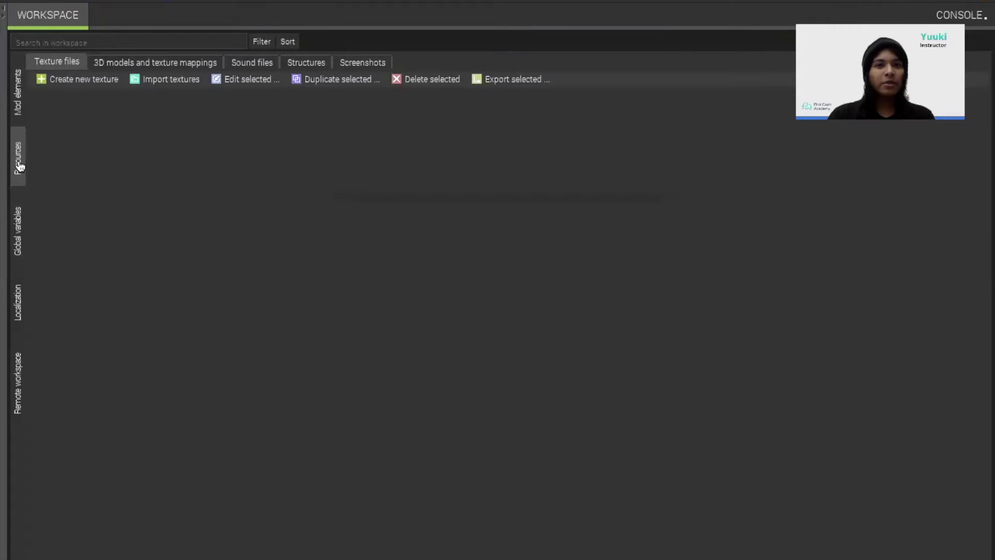
pyautogui.click(67, 82)
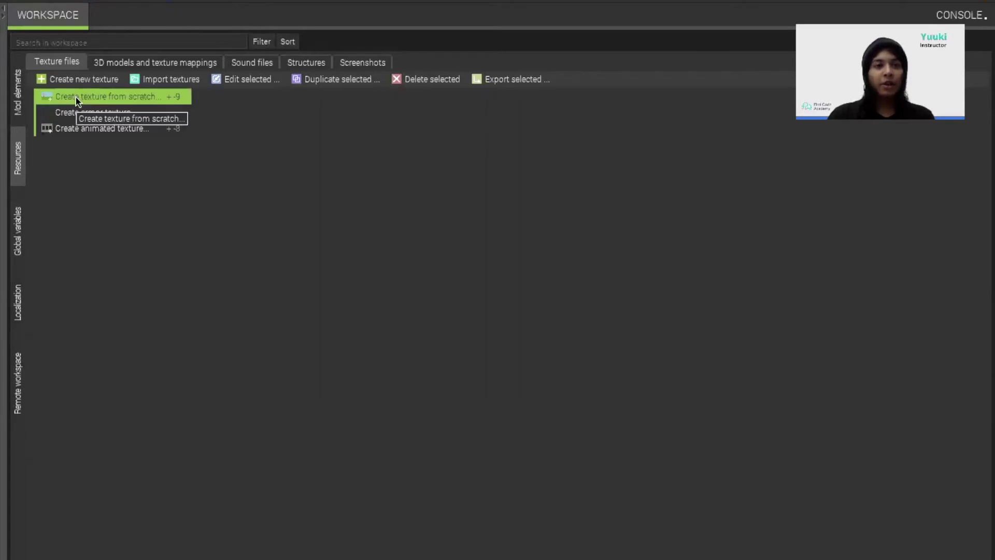
pyautogui.click(76, 97)
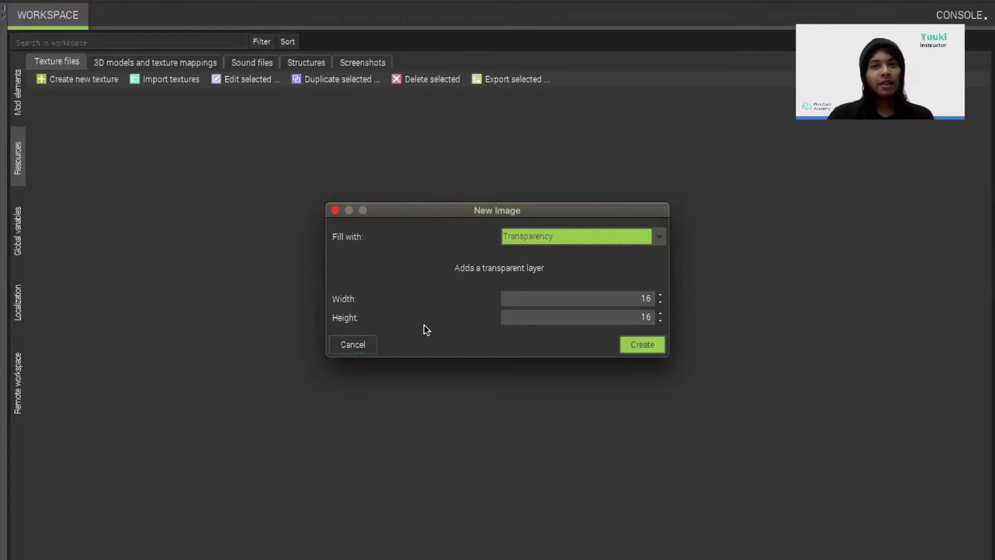
pyautogui.click(648, 346)
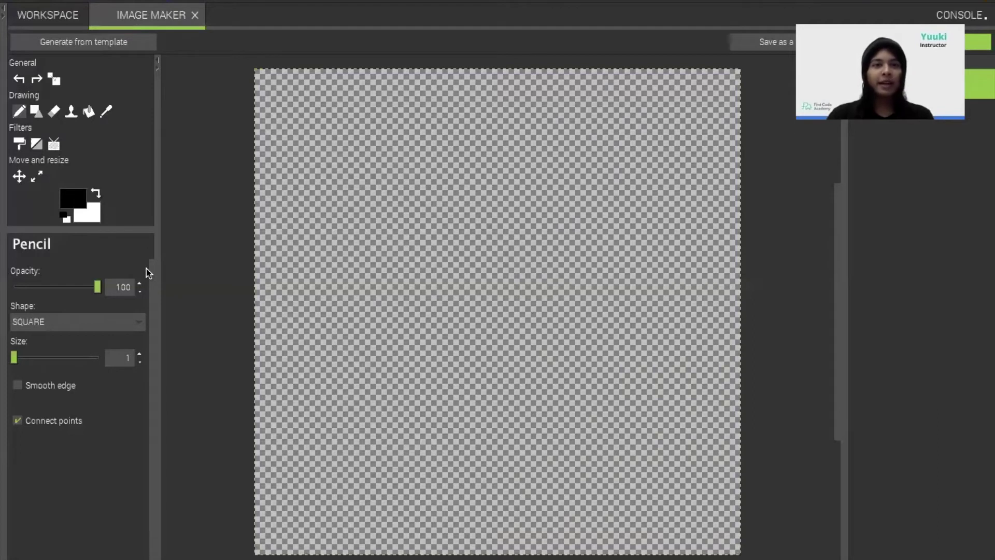
# Try out red, grey and yellow swatches and set the foreground color to light orange.
pyautogui.click(76, 201)
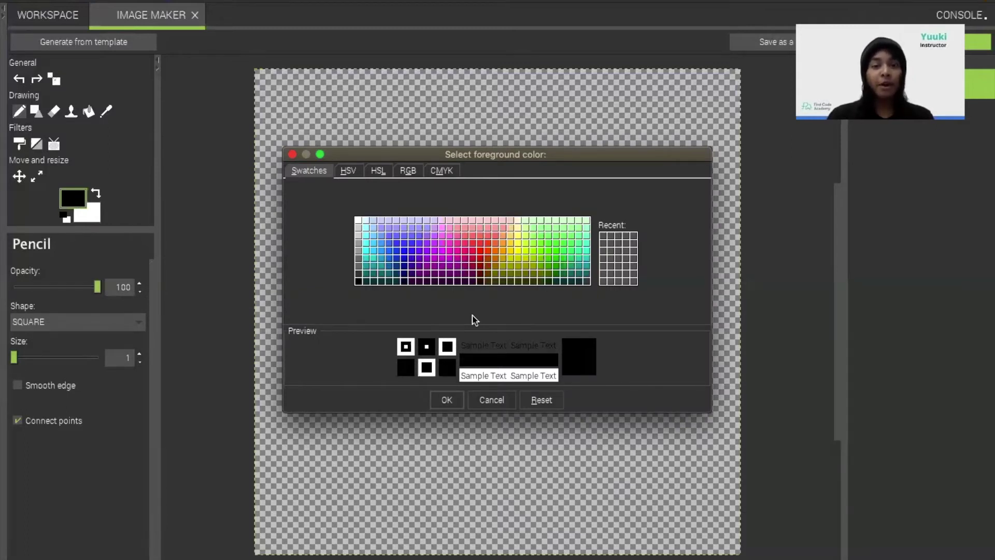
pyautogui.click(477, 258)
pyautogui.click(480, 258)
pyautogui.click(488, 257)
pyautogui.click(495, 251)
pyautogui.click(480, 243)
pyautogui.click(491, 234)
pyautogui.click(489, 235)
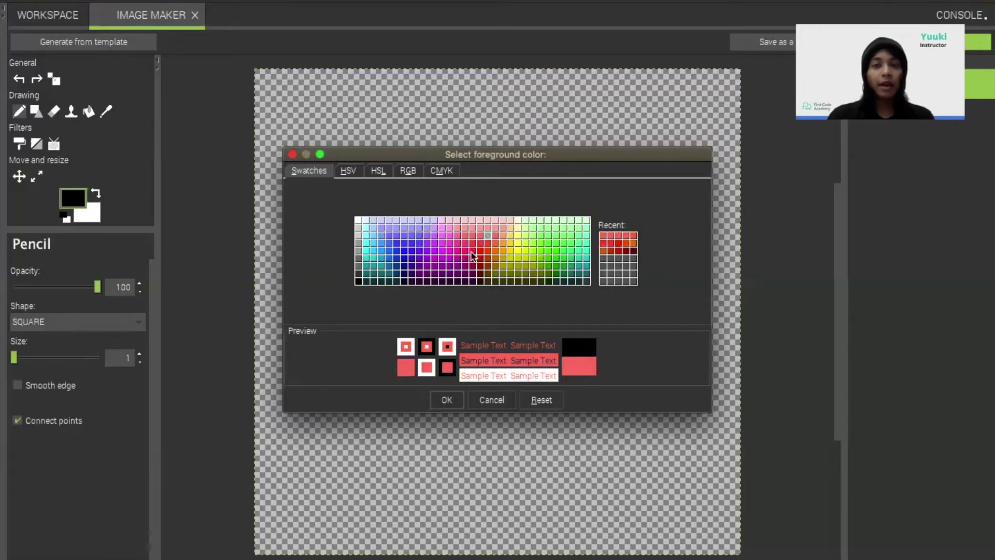
pyautogui.click(472, 253)
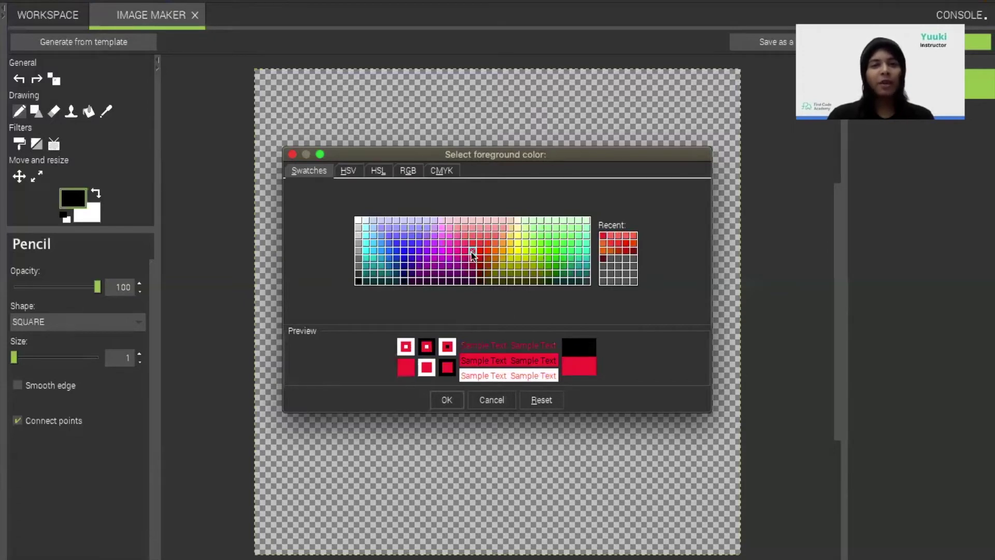
pyautogui.click(358, 251)
pyautogui.click(357, 228)
pyautogui.click(358, 236)
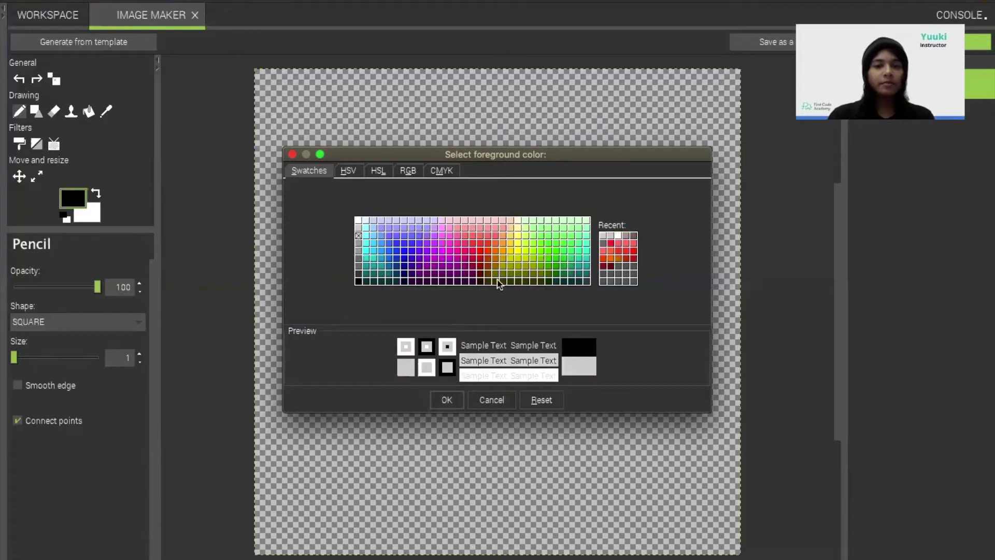
pyautogui.click(508, 233)
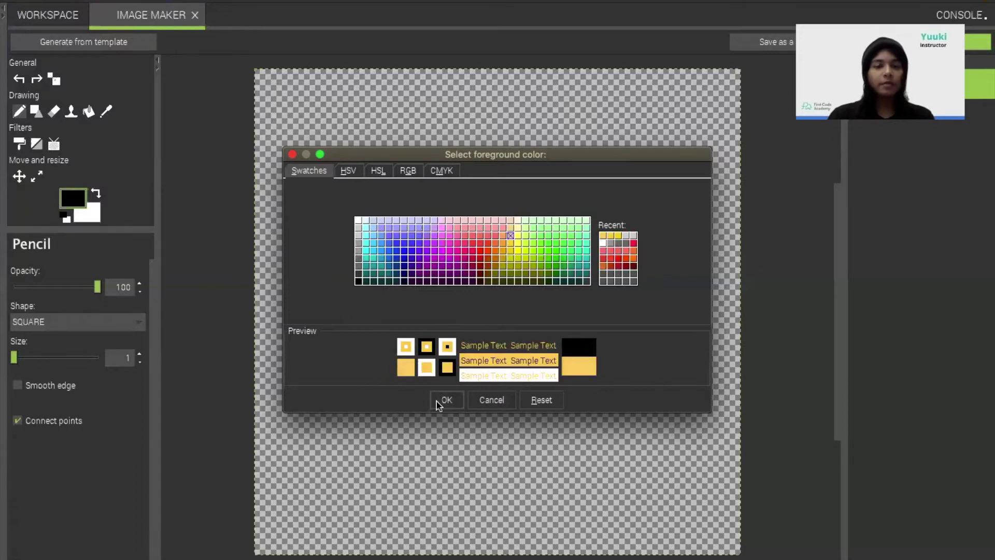
pyautogui.click(447, 400)
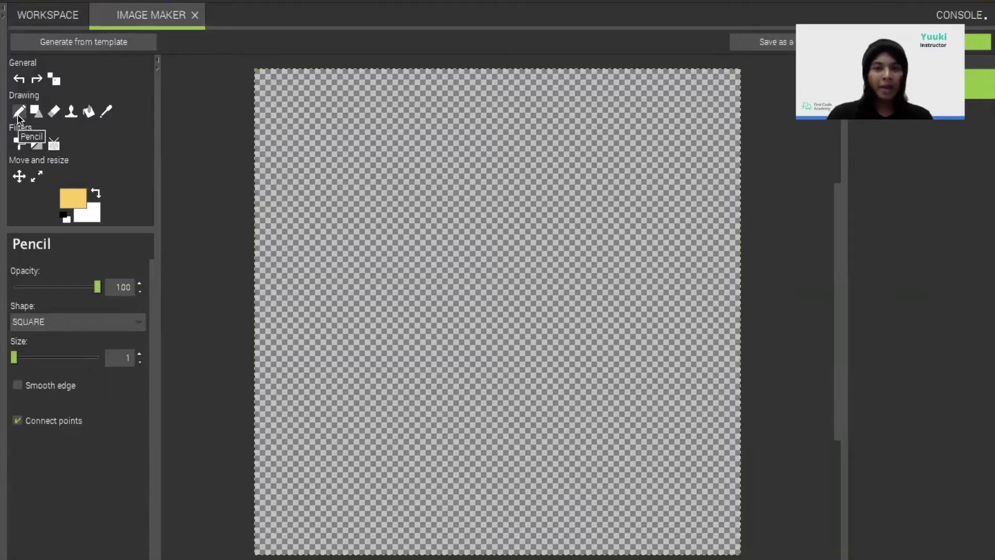
# Set the foreground color to reddish brown and pencil a stepped outline along the canvas's lower edge and up both lower sides.
pyautogui.click(75, 197)
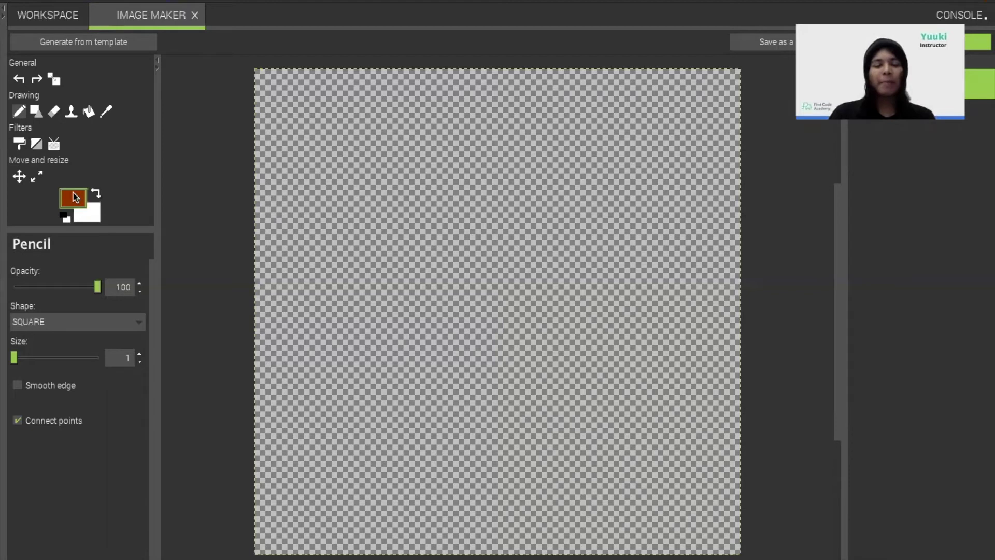
pyautogui.moveTo(270, 542); pyautogui.dragTo(272, 420)
pyautogui.click(290, 540)
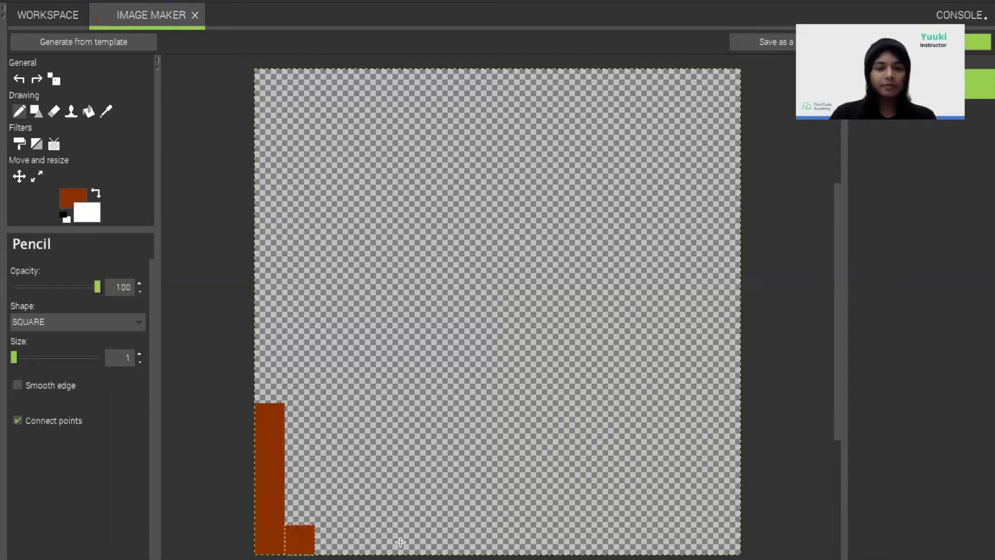
pyautogui.moveTo(400, 542); pyautogui.dragTo(427, 540)
pyautogui.click(461, 508)
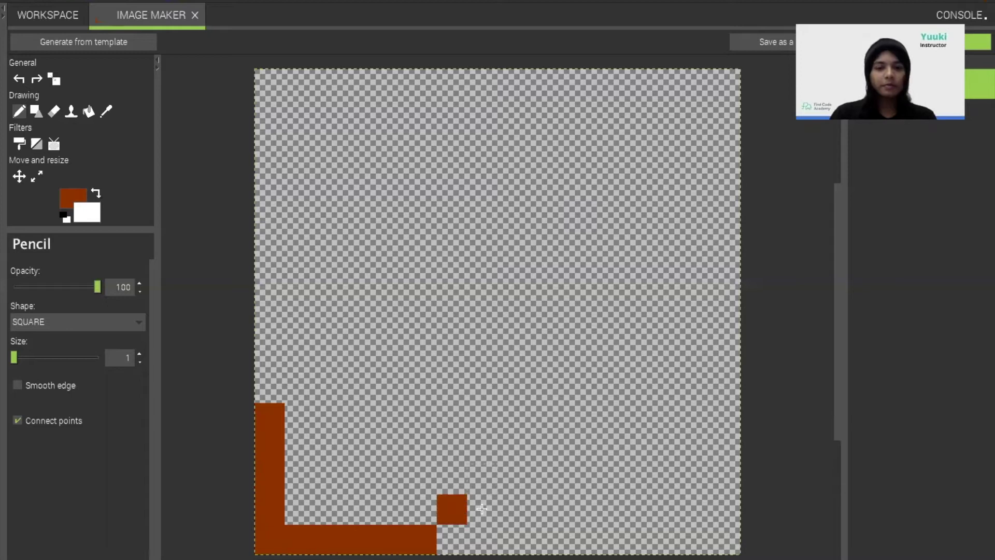
pyautogui.click(513, 482)
pyautogui.click(554, 470)
pyautogui.click(596, 450)
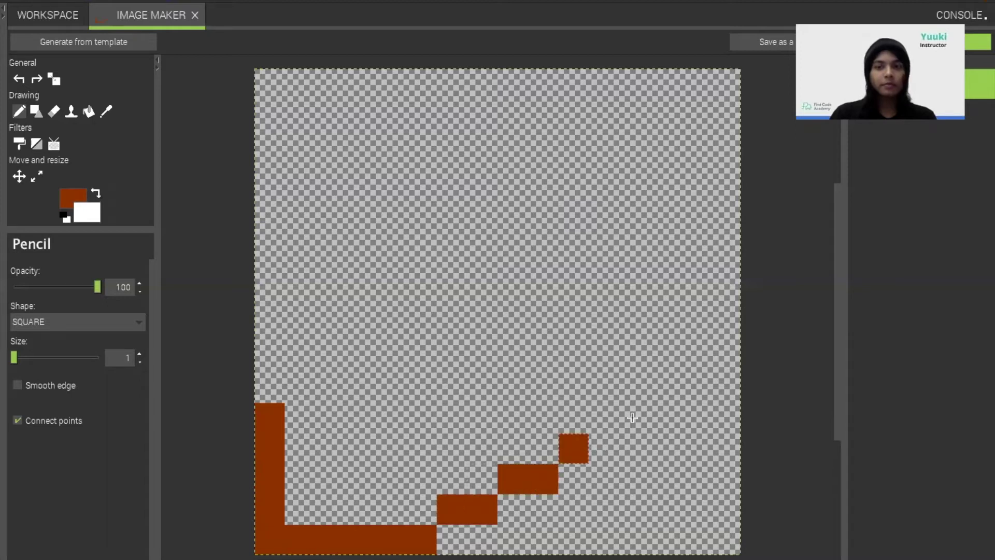
pyautogui.click(633, 417)
pyautogui.click(672, 418)
pyautogui.click(705, 417)
pyautogui.moveTo(725, 396); pyautogui.dragTo(724, 264)
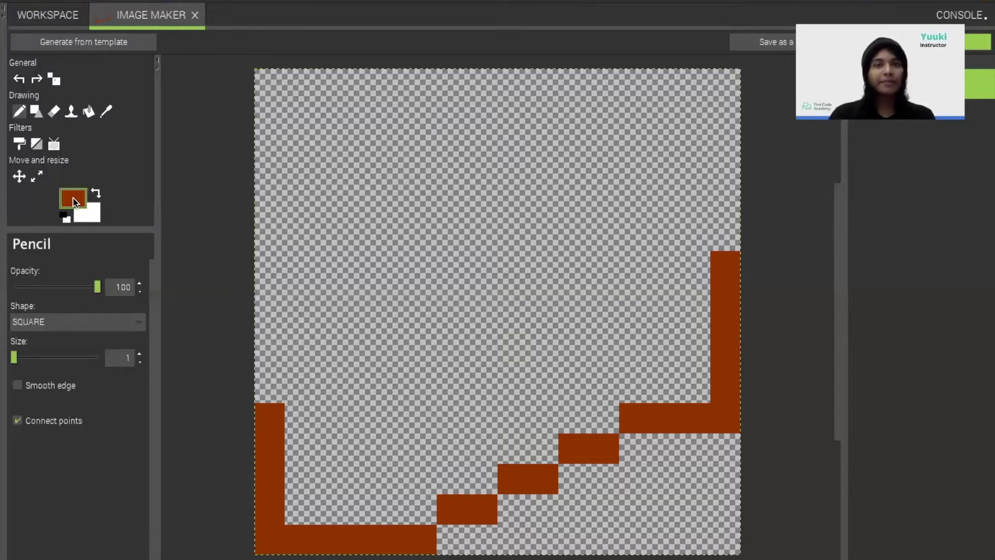
# Set the foreground color to dark red and pencil the upper outline along the right side, top and left side.
pyautogui.click(73, 198)
pyautogui.click(630, 240)
pyautogui.click(444, 400)
pyautogui.moveTo(270, 387); pyautogui.dragTo(270, 327)
pyautogui.moveTo(724, 230)
pyautogui.mouseDown()
pyautogui.moveTo(707, 156)
pyautogui.moveTo(596, 82)
pyautogui.moveTo(565, 82)
pyautogui.moveTo(482, 114)
pyautogui.mouseUp()
pyautogui.moveTo(299, 303); pyautogui.dragTo(330, 266)
# Set the foreground color to brownish orange and pencil a band just inside the reddish-brown lower outline.
pyautogui.click(73, 198)
pyautogui.click(614, 281)
pyautogui.click(446, 400)
pyautogui.moveTo(301, 509)
pyautogui.mouseDown()
pyautogui.moveTo(391, 506)
pyautogui.moveTo(475, 473)
pyautogui.moveTo(613, 387)
pyautogui.moveTo(695, 387)
pyautogui.moveTo(695, 259)
pyautogui.mouseUp()
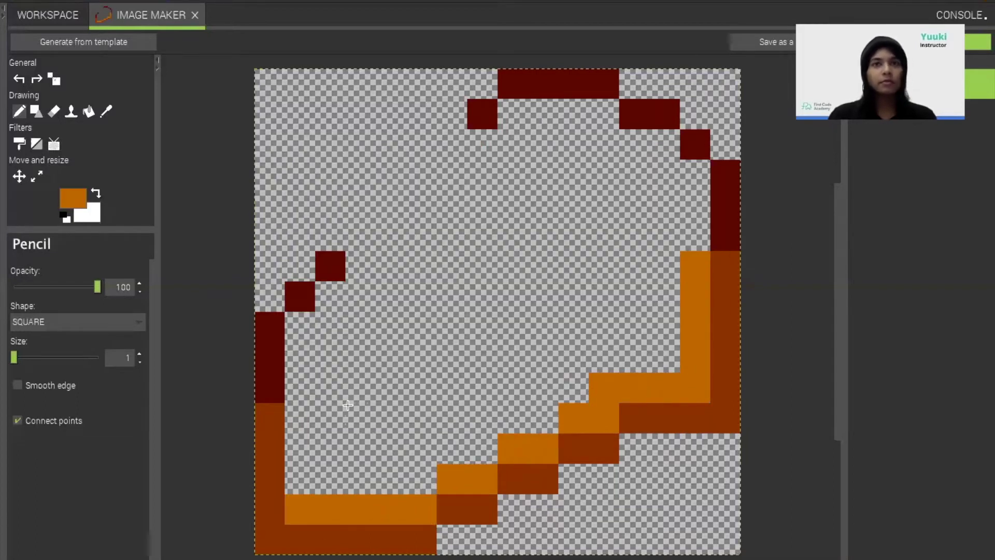
# Set the foreground color to red-orange and pencil a block three pixels wide and two high in the lower-left interior.
pyautogui.click(73, 198)
pyautogui.click(627, 274)
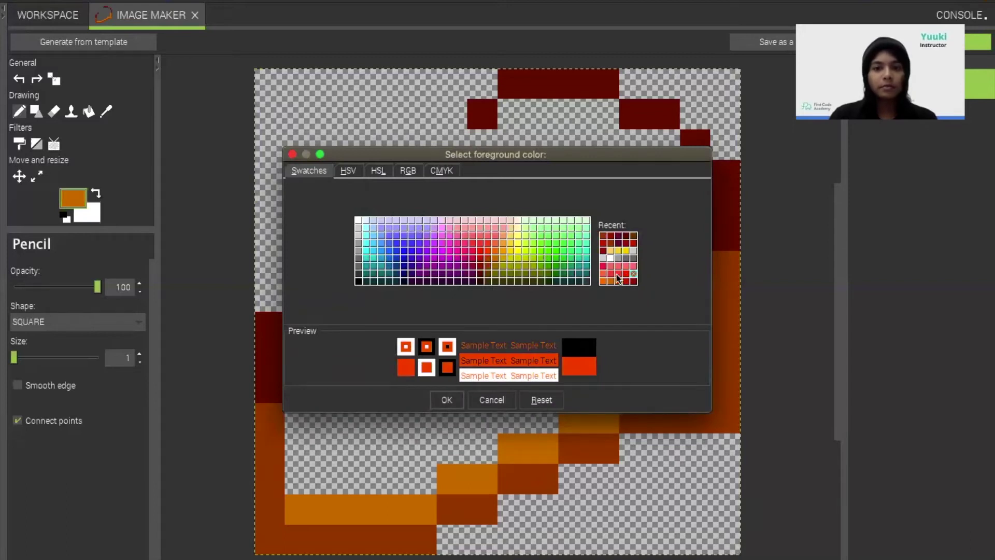
pyautogui.click(446, 400)
pyautogui.moveTo(300, 478); pyautogui.dragTo(362, 478)
pyautogui.moveTo(299, 448); pyautogui.dragTo(363, 447)
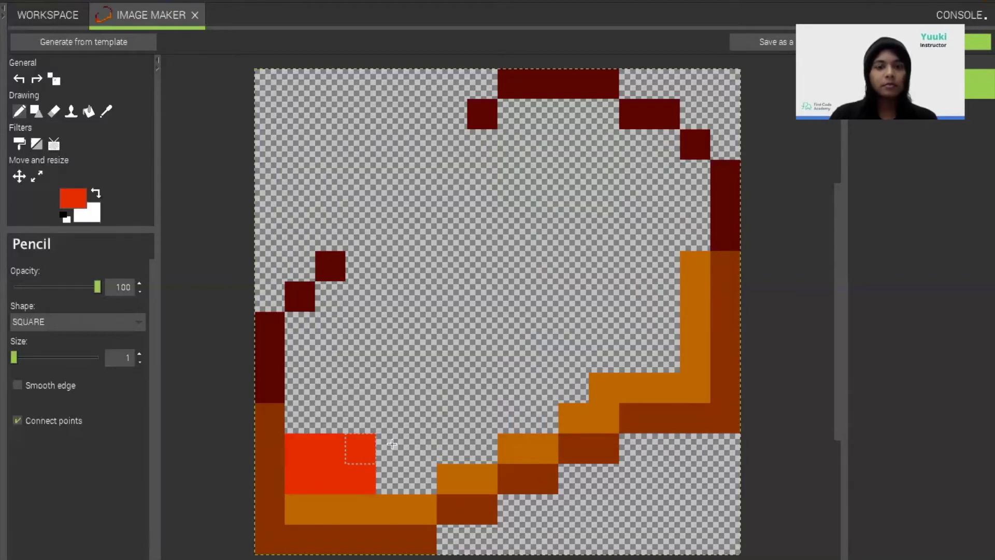
# Set the foreground color to dark brown and pencil shading pixels along the inner edge of the brownish-orange band.
pyautogui.click(73, 198)
pyautogui.click(634, 261)
pyautogui.click(634, 241)
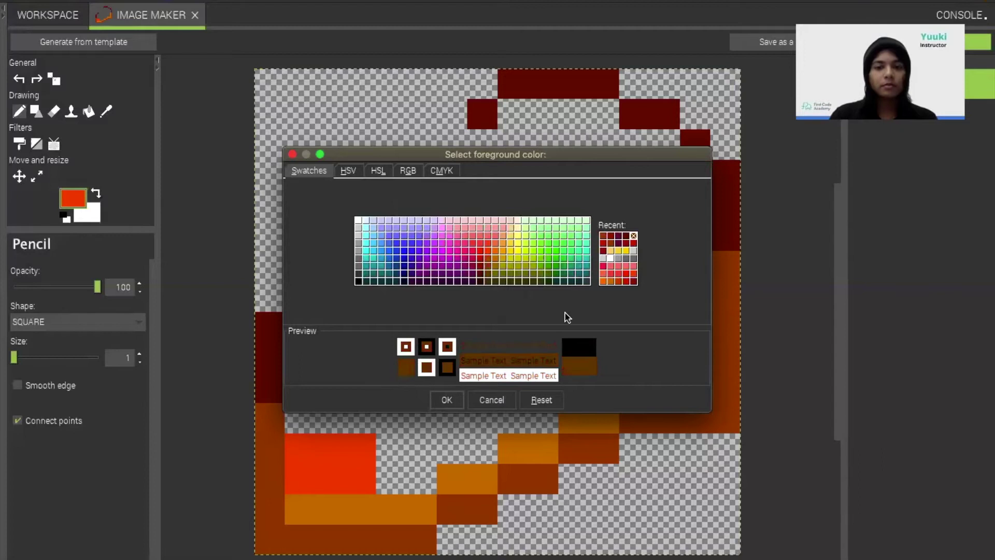
pyautogui.click(446, 399)
pyautogui.moveTo(391, 479); pyautogui.dragTo(421, 478)
pyautogui.click(482, 447)
pyautogui.click(542, 418)
pyautogui.click(664, 326)
pyautogui.moveTo(664, 357); pyautogui.dragTo(634, 357)
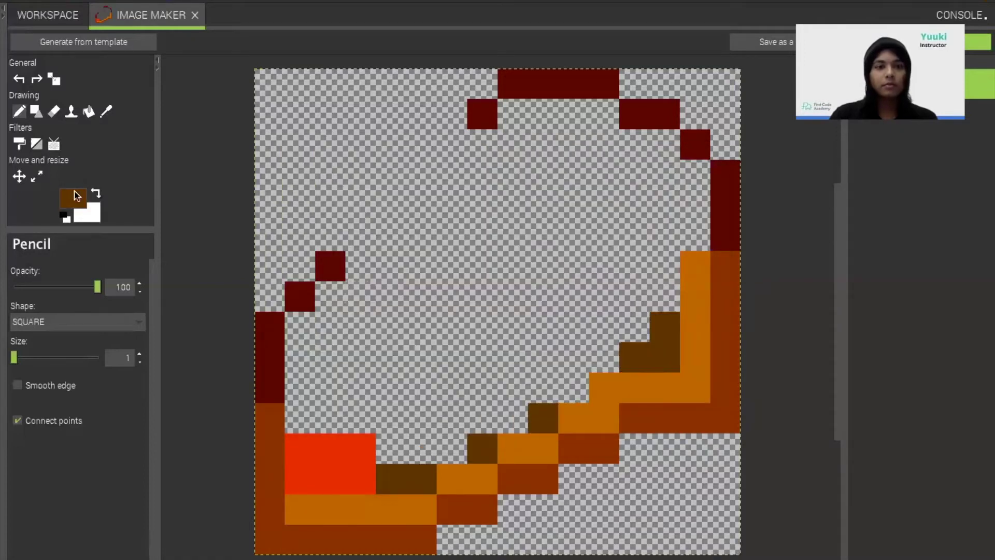
# Set the foreground color back to red-orange and fill the diagonal body of the food row by row.
pyautogui.click(73, 198)
pyautogui.click(442, 344)
pyautogui.click(446, 400)
pyautogui.moveTo(391, 448); pyautogui.dragTo(454, 446)
pyautogui.moveTo(482, 418); pyautogui.dragTo(513, 418)
pyautogui.moveTo(419, 416); pyautogui.dragTo(361, 417)
pyautogui.moveTo(573, 387); pyautogui.dragTo(391, 387)
pyautogui.moveTo(604, 357); pyautogui.dragTo(444, 357)
pyautogui.click(635, 326)
pyautogui.moveTo(501, 332); pyautogui.dragTo(604, 328)
pyautogui.click(482, 326)
pyautogui.moveTo(665, 297); pyautogui.dragTo(512, 297)
pyautogui.moveTo(664, 268); pyautogui.dragTo(534, 267)
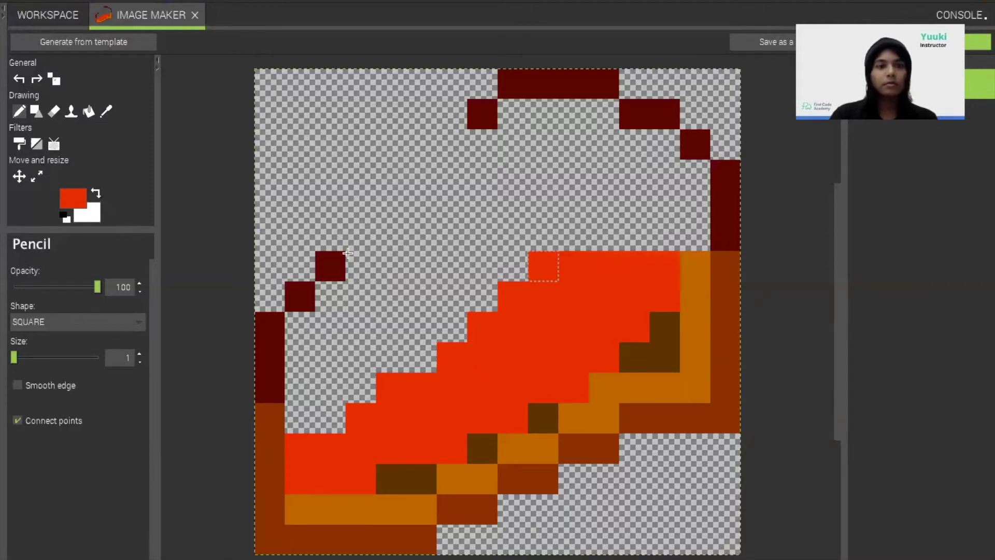
# Set the foreground color to orange and pencil a curved band inside the dark red outline at the upper right.
pyautogui.click(73, 198)
pyautogui.click(618, 282)
pyautogui.click(446, 400)
pyautogui.click(696, 231)
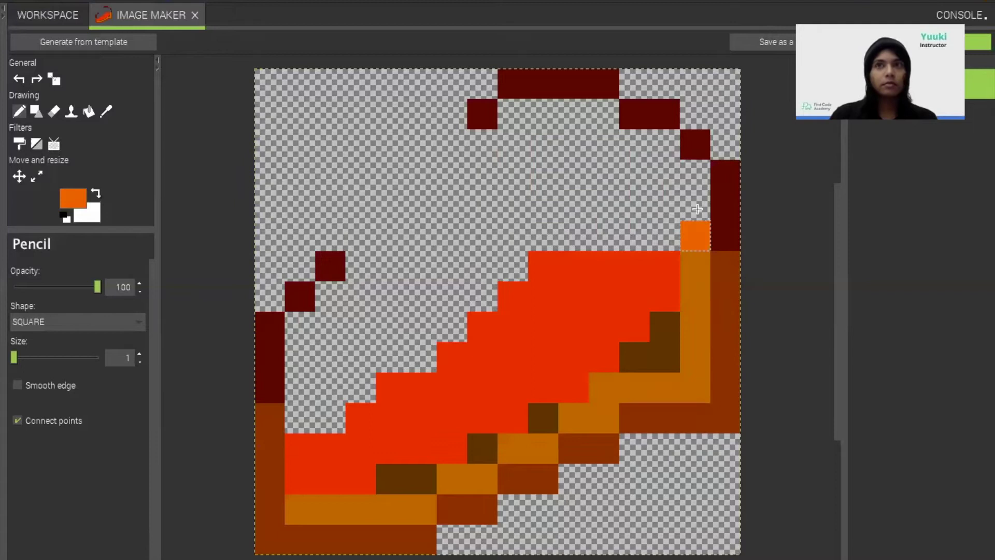
pyautogui.click(73, 198)
pyautogui.click(626, 278)
pyautogui.click(447, 400)
pyautogui.moveTo(696, 232); pyautogui.dragTo(697, 175)
pyautogui.moveTo(665, 235); pyautogui.dragTo(568, 236)
pyautogui.moveTo(665, 145)
pyautogui.mouseDown()
pyautogui.moveTo(602, 145)
pyautogui.moveTo(507, 117)
pyautogui.mouseUp()
# Set the foreground color to light orange, fill inside the upper-right orange band and line the red-orange body's upper edge.
pyautogui.click(73, 198)
pyautogui.click(511, 251)
pyautogui.click(447, 399)
pyautogui.moveTo(662, 175); pyautogui.dragTo(544, 154)
pyautogui.moveTo(667, 210); pyautogui.dragTo(580, 212)
pyautogui.moveTo(334, 411); pyautogui.dragTo(538, 244)
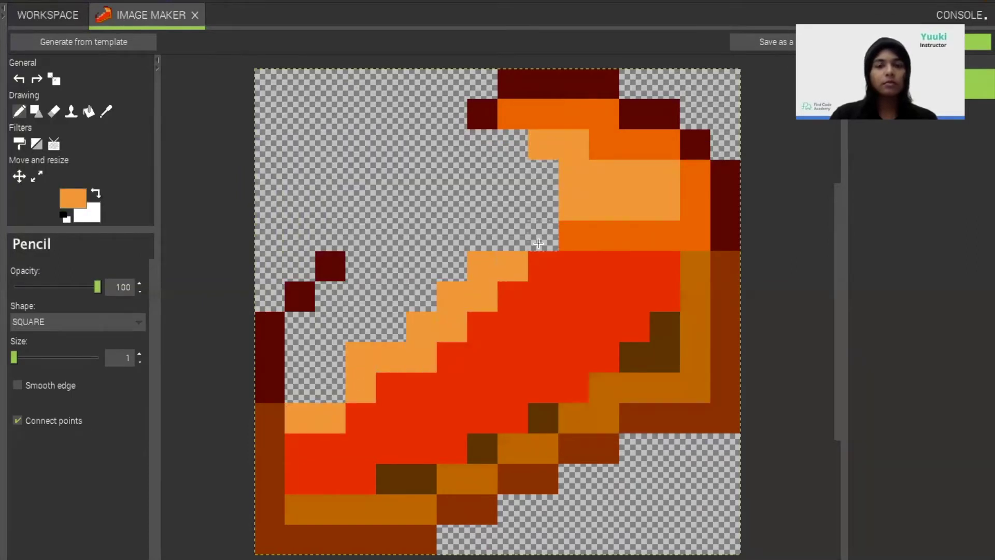
# Set the foreground color to yellow and pencil highlights at the food's left end and inside the upper-right light orange area.
pyautogui.click(73, 198)
pyautogui.click(609, 258)
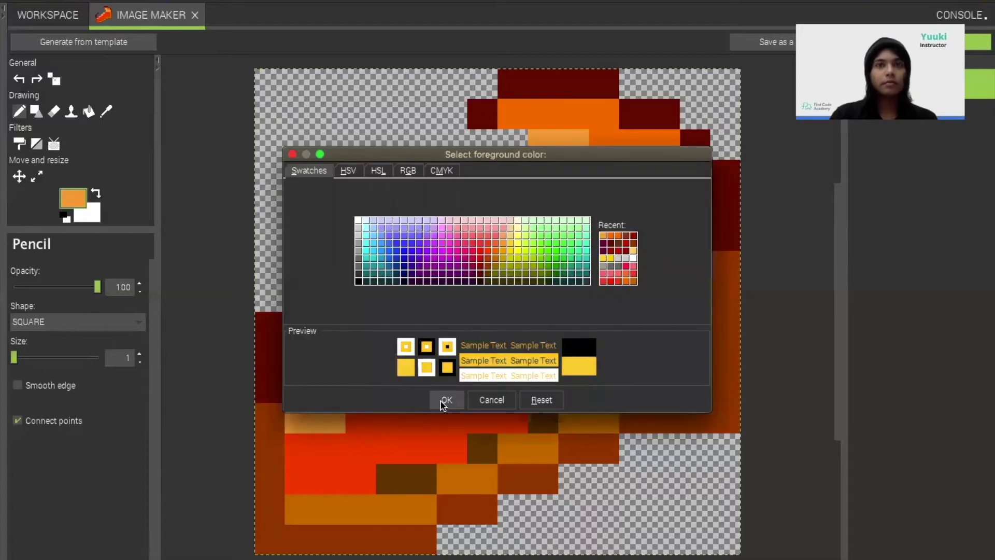
pyautogui.click(445, 400)
pyautogui.moveTo(297, 393); pyautogui.dragTo(329, 364)
pyautogui.click(574, 174)
pyautogui.moveTo(604, 175); pyautogui.dragTo(573, 205)
# Set the foreground color to dark grey and pencil four pixels stepping down from the dark red top outline's left end.
pyautogui.click(74, 198)
pyautogui.click(621, 269)
pyautogui.click(447, 399)
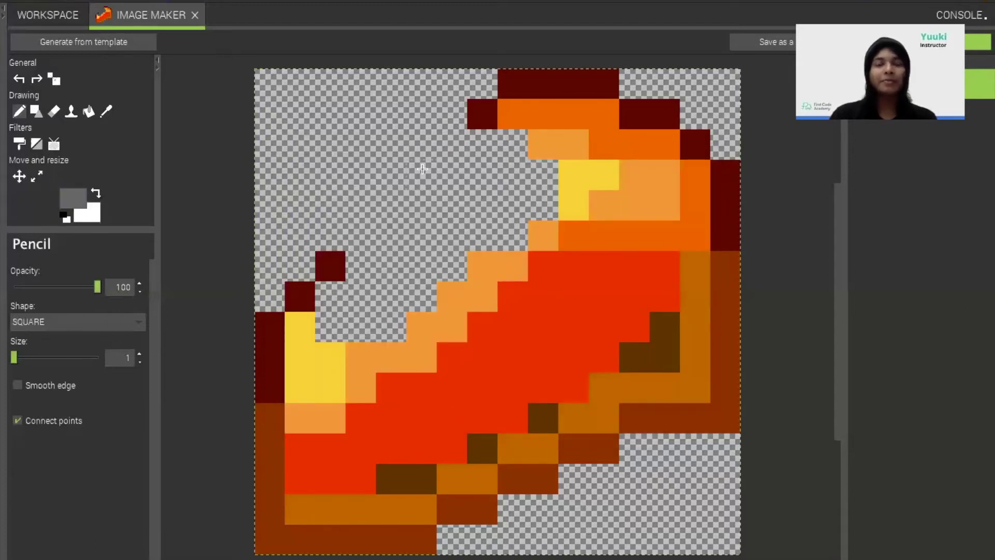
pyautogui.click(451, 114)
pyautogui.moveTo(482, 144); pyautogui.dragTo(512, 143)
pyautogui.click(543, 174)
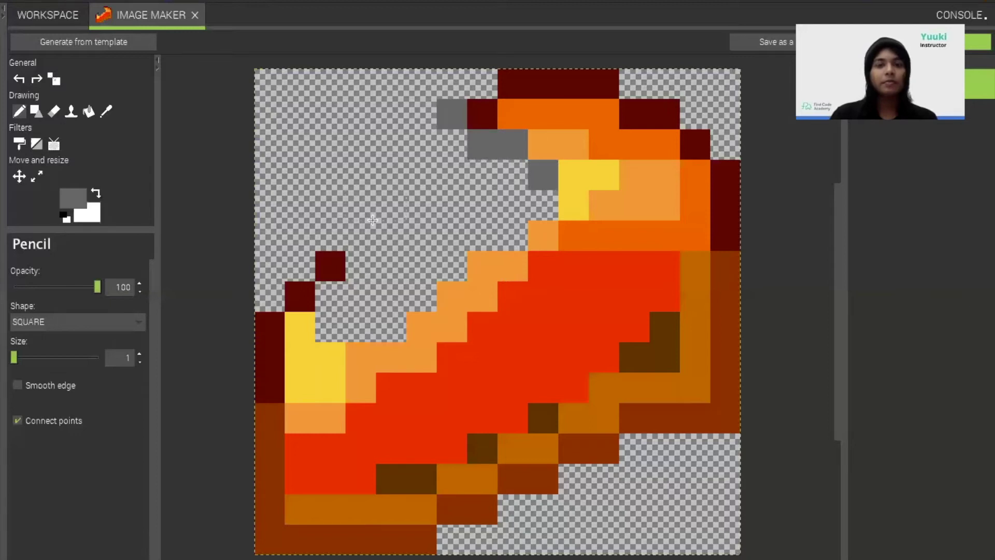
# Pencil dark grey pixels up and across from the left dark red outline's end, undoing a stray stroke.
pyautogui.moveTo(353, 264)
pyautogui.mouseDown()
pyautogui.moveTo(389, 223)
pyautogui.moveTo(392, 136)
pyautogui.mouseUp()
pyautogui.click(19, 79)
pyautogui.click(72, 198)
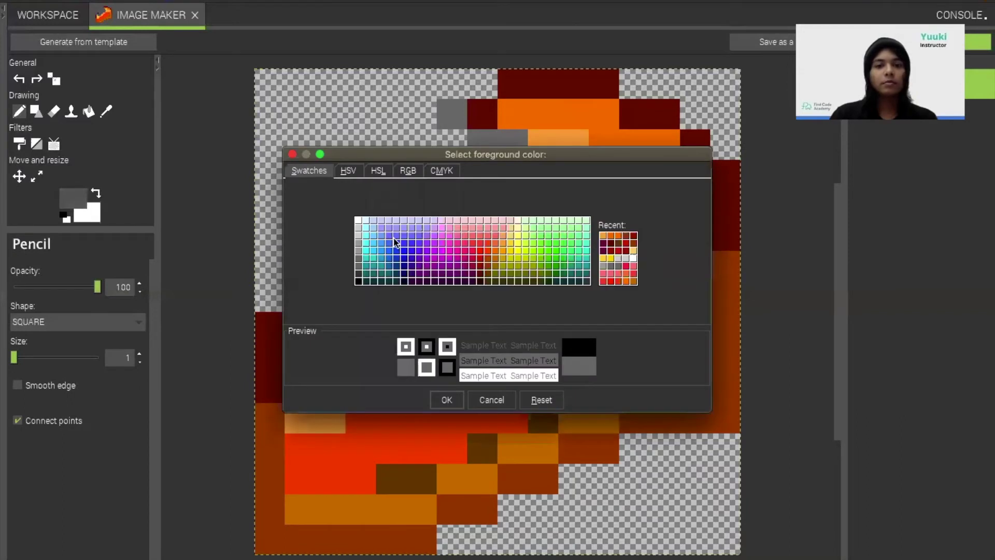
pyautogui.click(608, 265)
pyautogui.click(391, 266)
pyautogui.click(421, 296)
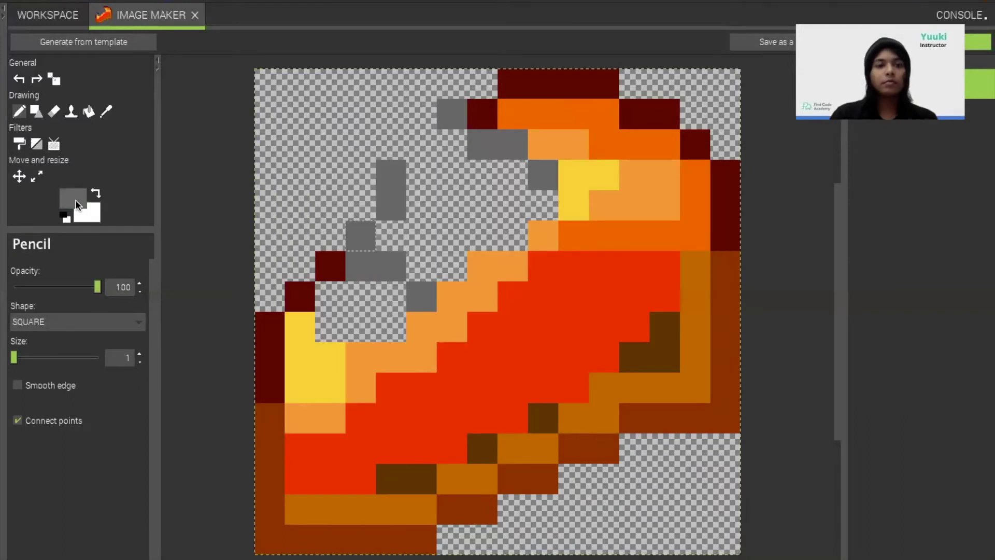
# Set the foreground color to medium grey and pencil shading pixels along the topping's lower and right edges and beneath its top grey pixel.
pyautogui.click(77, 205)
pyautogui.click(608, 268)
pyautogui.click(445, 400)
pyautogui.click(421, 296)
pyautogui.click(421, 265)
pyautogui.click(451, 266)
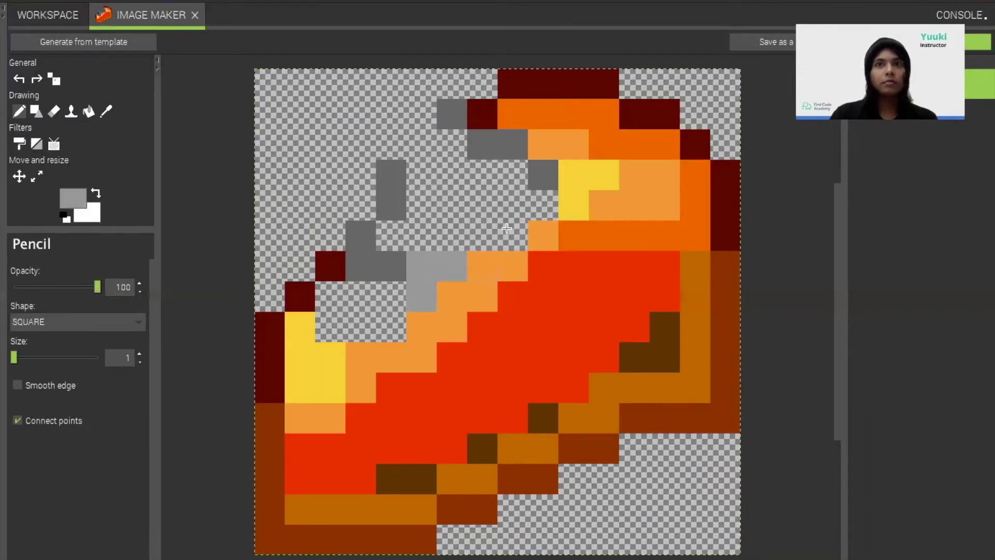
pyautogui.click(479, 237)
pyautogui.click(512, 205)
pyautogui.click(451, 144)
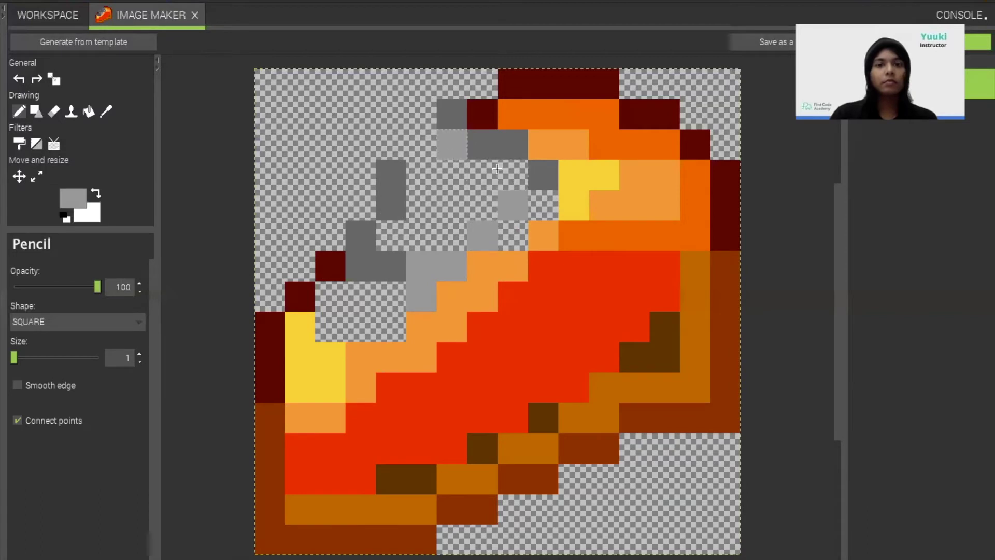
pyautogui.click(501, 175)
# Set the foreground color to light grey and pencil five pixels inside the grey outline of the topping.
pyautogui.click(72, 198)
pyautogui.click(607, 266)
pyautogui.click(445, 400)
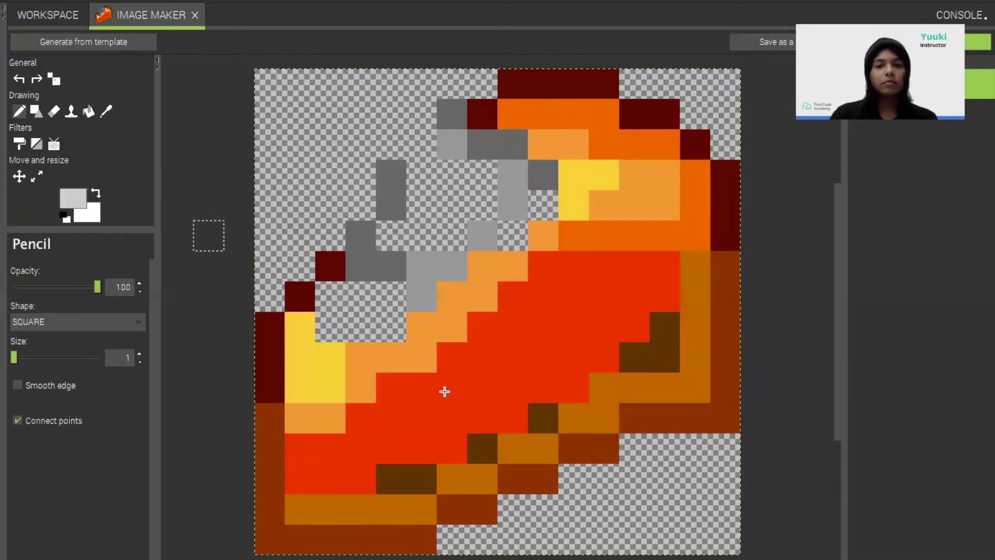
pyautogui.click(422, 174)
pyautogui.click(451, 175)
pyautogui.click(392, 236)
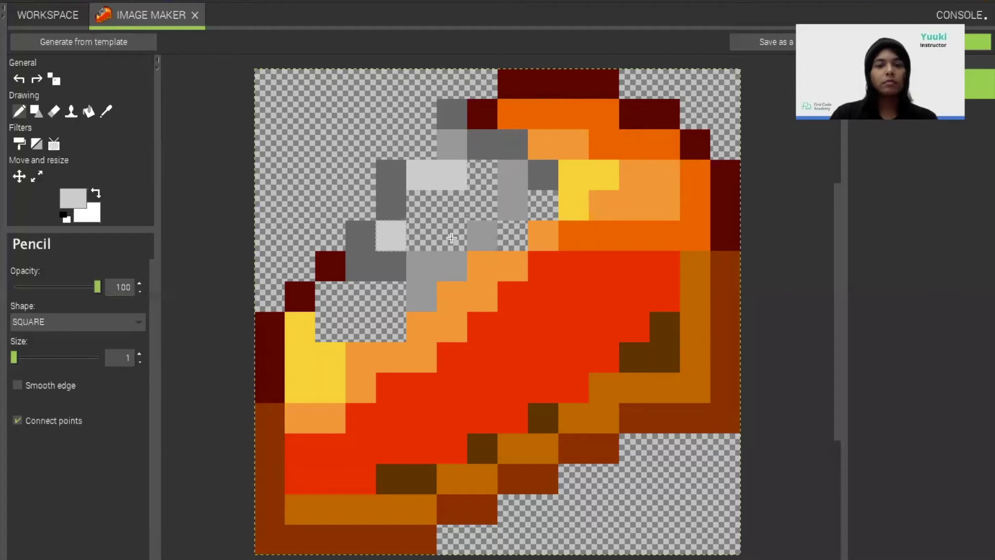
pyautogui.click(451, 236)
pyautogui.click(482, 204)
# Set the foreground color to white and fill the four remaining transparent pixels inside the grey topping.
pyautogui.click(72, 198)
pyautogui.click(631, 260)
pyautogui.click(445, 400)
pyautogui.click(421, 204)
pyautogui.click(421, 236)
pyautogui.click(451, 204)
pyautogui.click(482, 175)
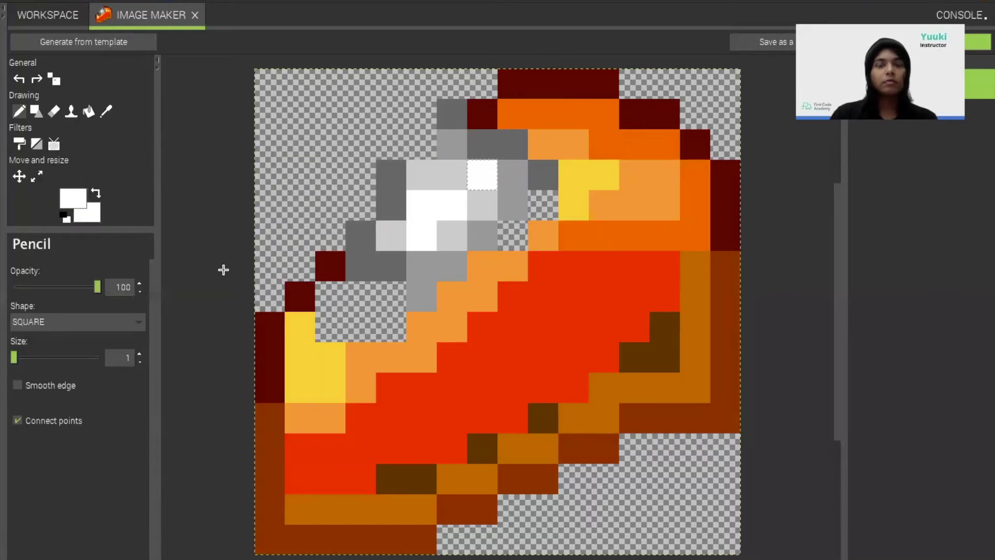
# Set the foreground color to orange and fill the 3x2 gap below the topping and the two transparent pixels at its right.
pyautogui.click(76, 200)
pyautogui.click(610, 257)
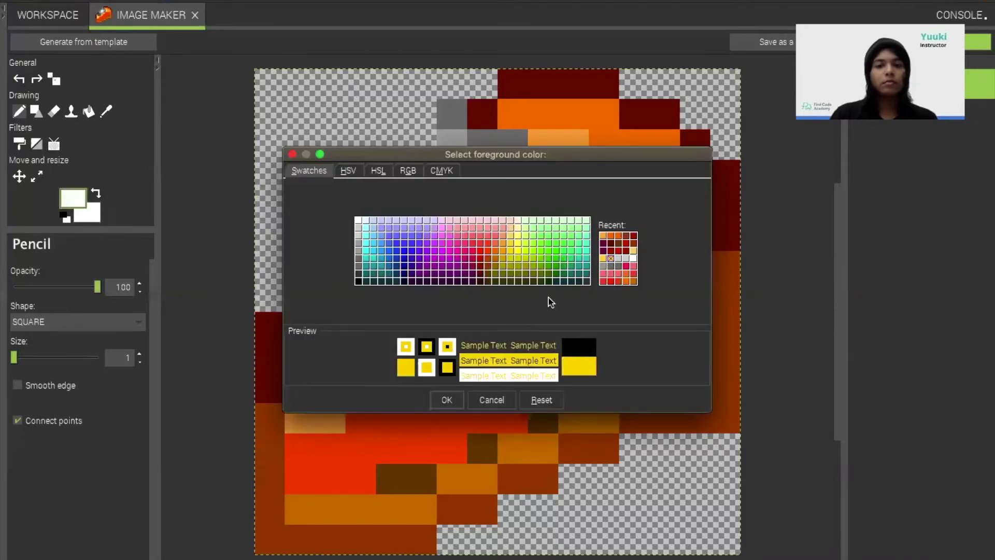
pyautogui.click(610, 236)
pyautogui.click(446, 399)
pyautogui.click(330, 326)
pyautogui.click(330, 297)
pyautogui.click(360, 296)
pyautogui.click(386, 302)
pyautogui.moveTo(358, 328); pyautogui.dragTo(391, 326)
pyautogui.click(512, 235)
pyautogui.click(543, 205)
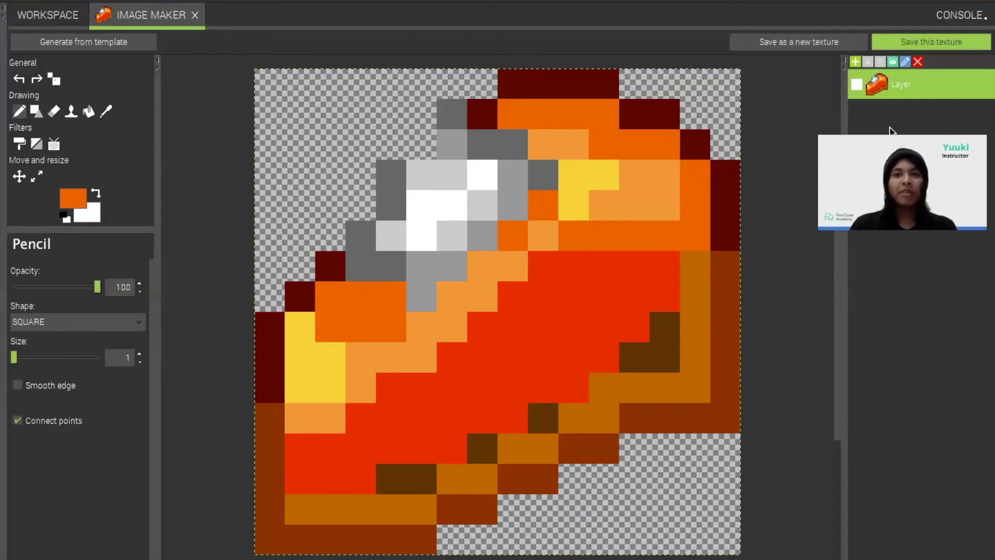
# Save the drawing as an item texture named pumpkinpie.
pyautogui.click(950, 48)
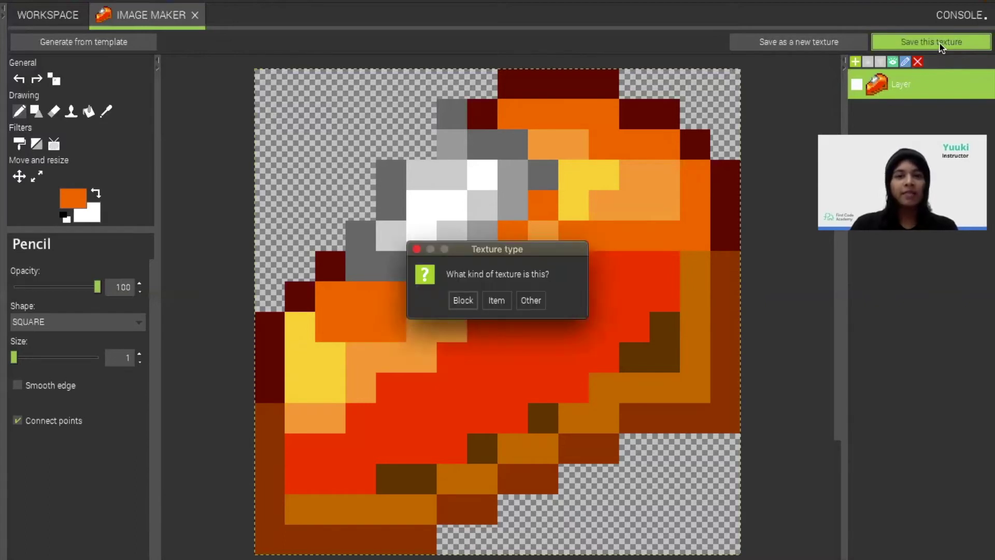
pyautogui.click(495, 301)
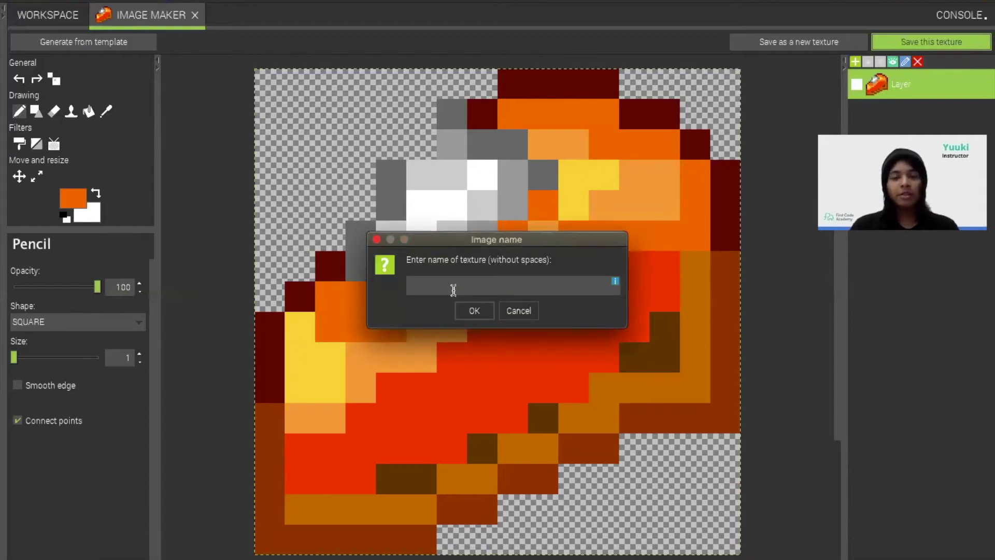
pyautogui.write('pumki')
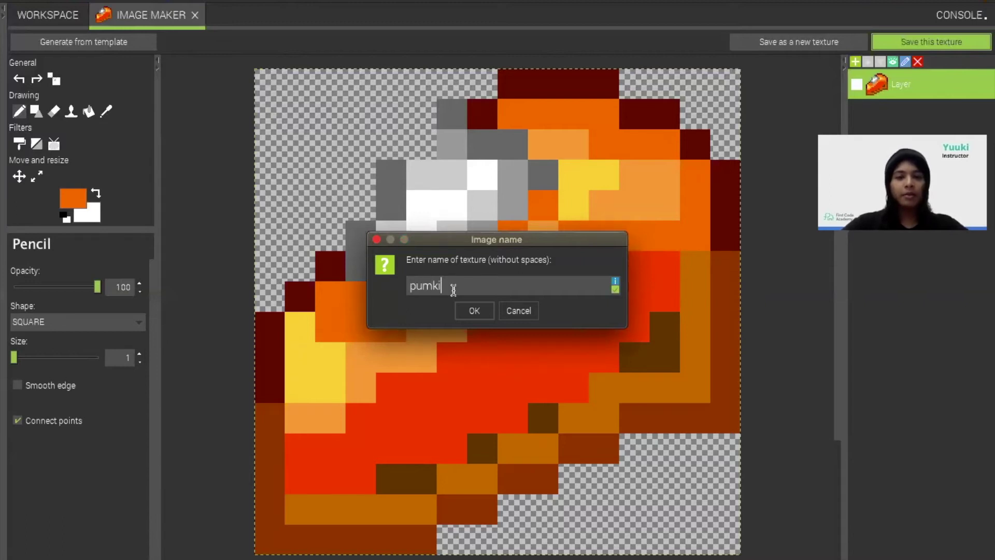
pyautogui.write('pkinpie')
pyautogui.click(473, 311)
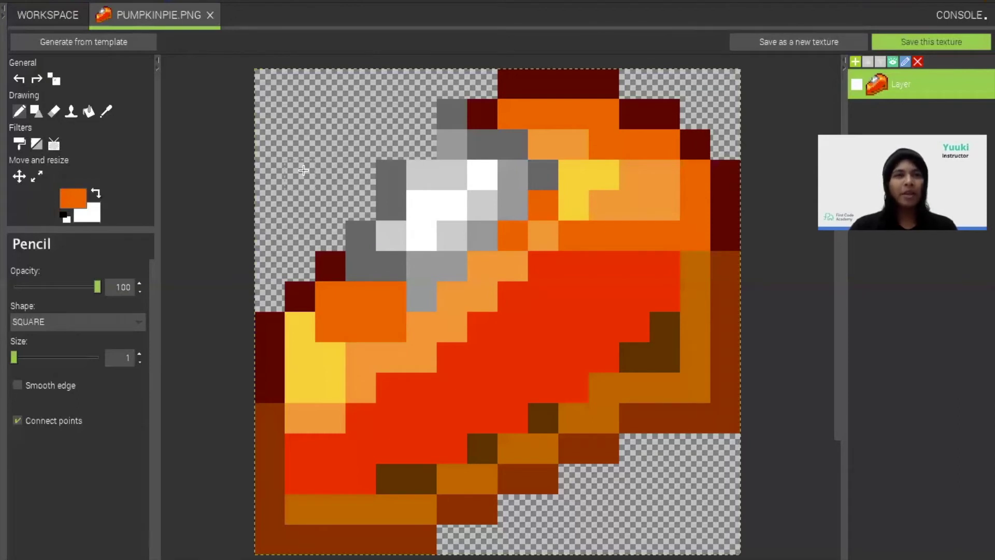
# Create a new texture from scratch with a transparent fill, 16 wide and 16 high.
pyautogui.click(48, 16)
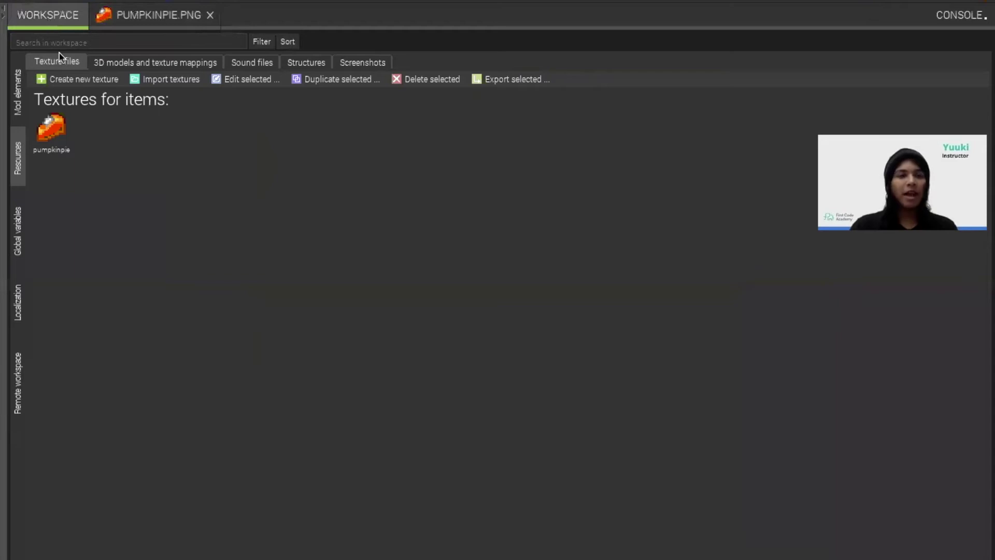
pyautogui.click(48, 82)
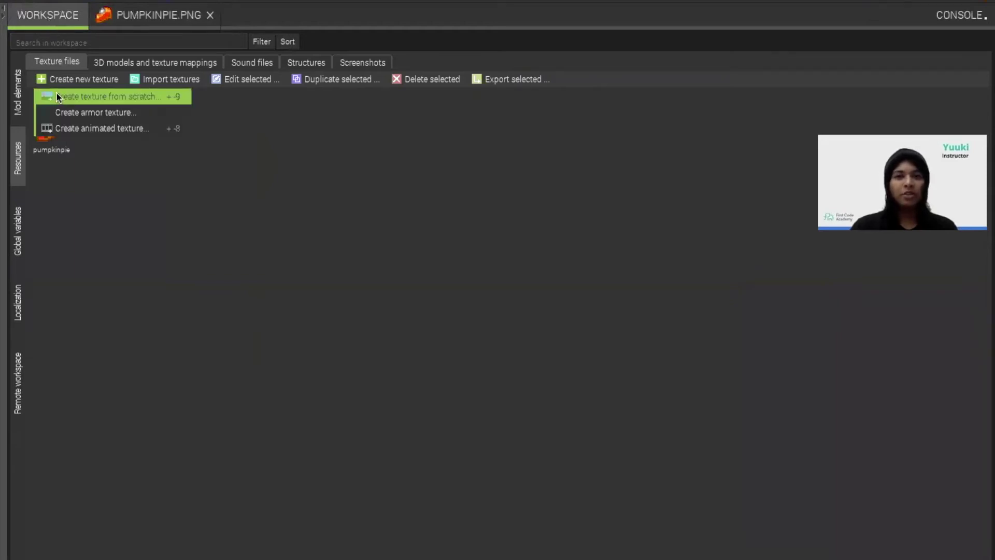
pyautogui.click(58, 98)
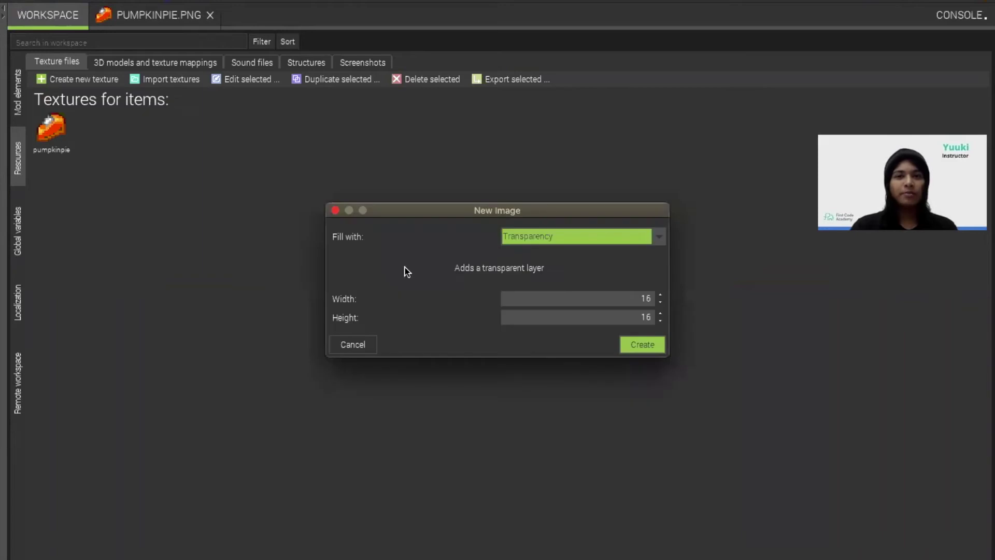
pyautogui.click(631, 344)
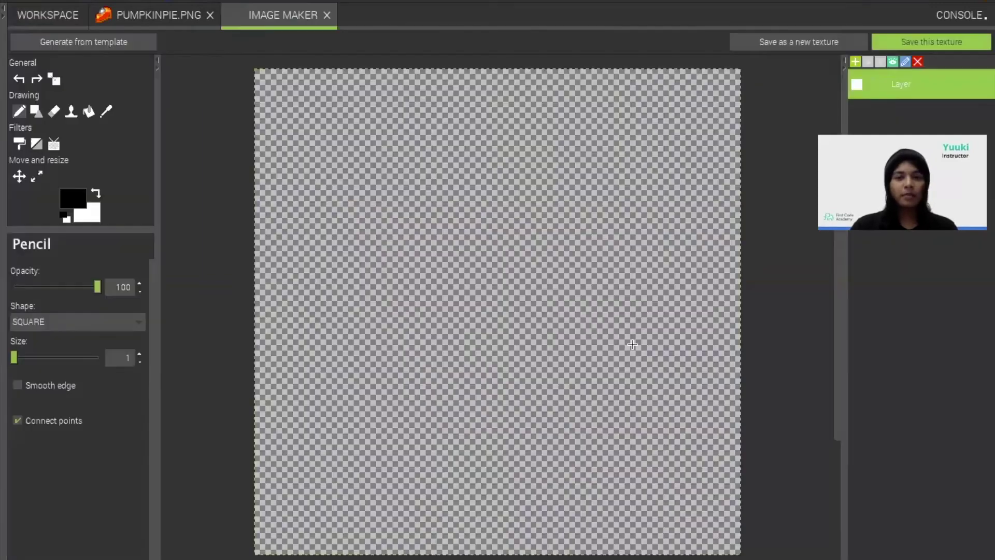
# Set the foreground color to white and pencil a one-pixel bowl outline around the canvas with stepped corners.
pyautogui.click(67, 207)
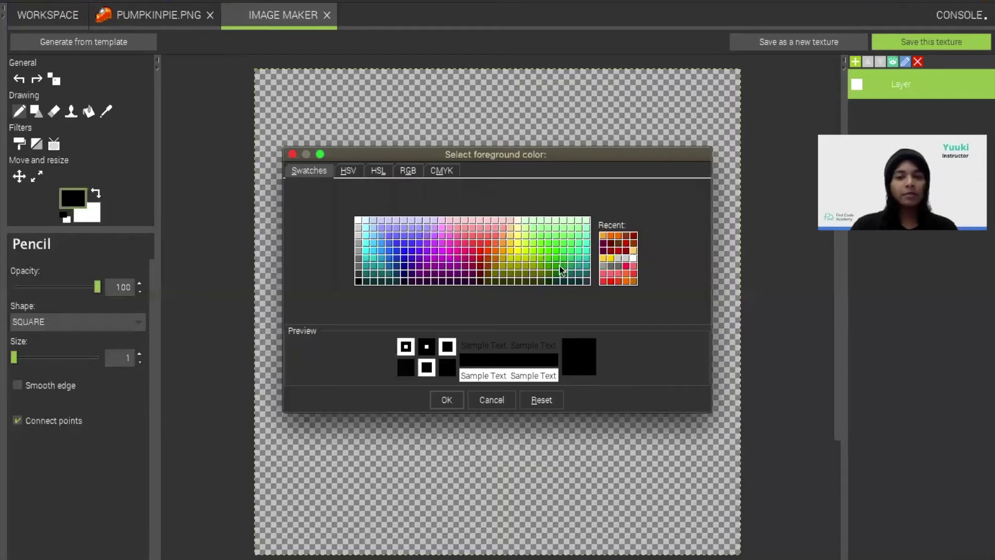
pyautogui.click(633, 258)
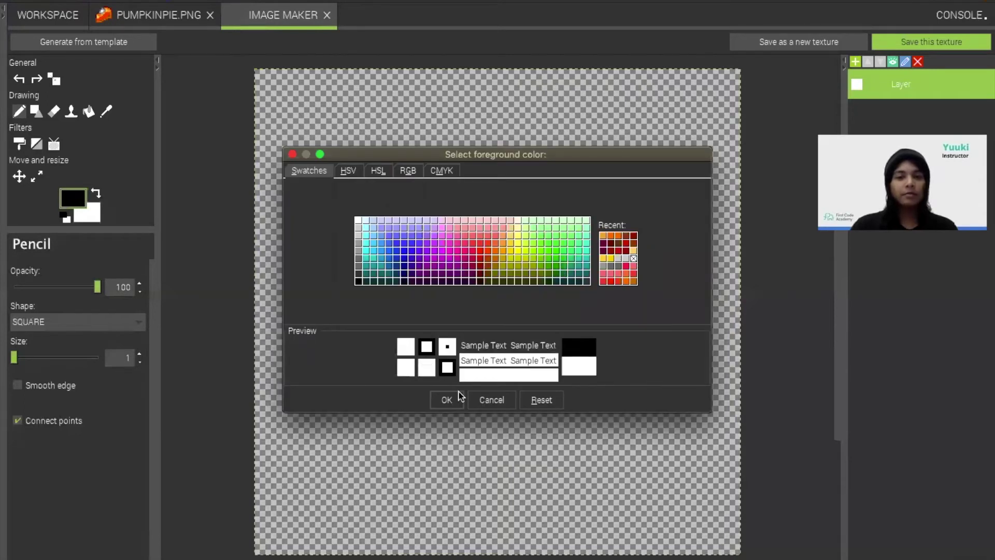
pyautogui.click(447, 400)
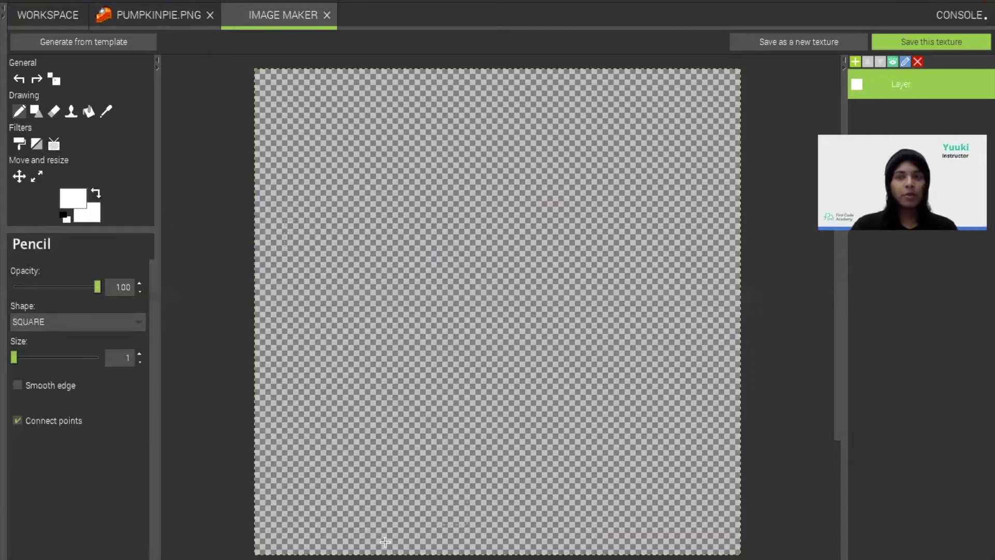
pyautogui.moveTo(359, 539)
pyautogui.mouseDown()
pyautogui.moveTo(428, 550)
pyautogui.moveTo(724, 448)
pyautogui.mouseUp()
pyautogui.moveTo(330, 509)
pyautogui.mouseDown()
pyautogui.moveTo(269, 449)
pyautogui.moveTo(269, 205)
pyautogui.mouseUp()
pyautogui.moveTo(724, 448); pyautogui.dragTo(728, 197)
pyautogui.moveTo(370, 82); pyautogui.dragTo(635, 83)
pyautogui.moveTo(674, 118); pyautogui.dragTo(724, 175)
pyautogui.moveTo(330, 114); pyautogui.dragTo(270, 175)
# Set the foreground color to orange and pencil a thick ring just inside the white bowl outline.
pyautogui.click(72, 197)
pyautogui.click(389, 248)
pyautogui.click(446, 397)
pyautogui.moveTo(361, 114); pyautogui.dragTo(300, 265)
pyautogui.moveTo(310, 365)
pyautogui.mouseDown()
pyautogui.moveTo(615, 506)
pyautogui.moveTo(694, 194)
pyautogui.moveTo(399, 132)
pyautogui.moveTo(347, 396)
pyautogui.moveTo(633, 428)
pyautogui.moveTo(529, 138)
pyautogui.moveTo(410, 144)
pyautogui.mouseUp()
# Set the foreground color to pale yellow-orange and pencil a solid patch in the middle of the bowl.
pyautogui.click(73, 198)
pyautogui.click(608, 257)
pyautogui.click(446, 400)
pyautogui.moveTo(518, 228)
pyautogui.mouseDown()
pyautogui.moveTo(419, 296)
pyautogui.moveTo(510, 330)
pyautogui.moveTo(575, 388)
pyautogui.mouseUp()
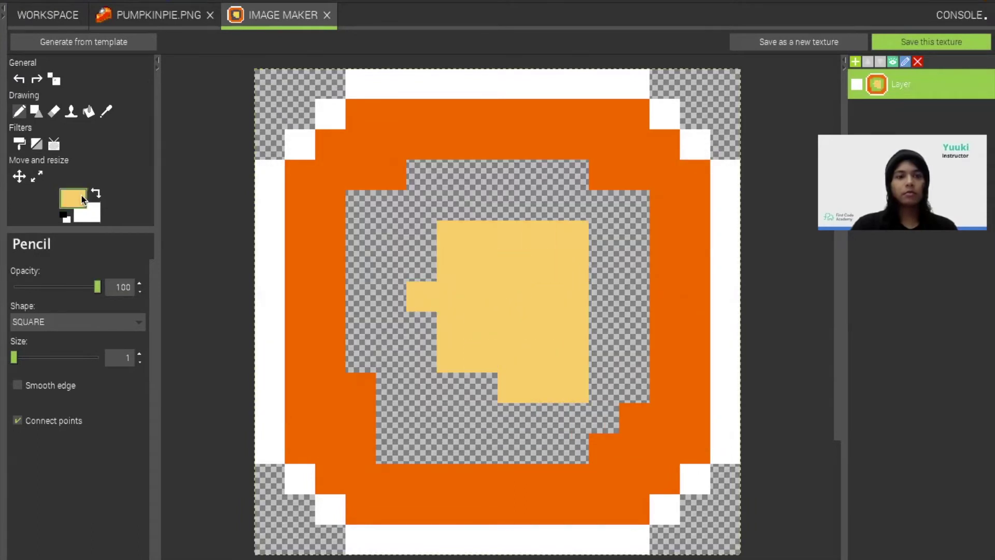
# Set the foreground color to light green and pencil pixels within the central pale yellow-orange patch.
pyautogui.click(83, 200)
pyautogui.click(617, 259)
pyautogui.click(447, 398)
pyautogui.moveTo(482, 266); pyautogui.dragTo(512, 298)
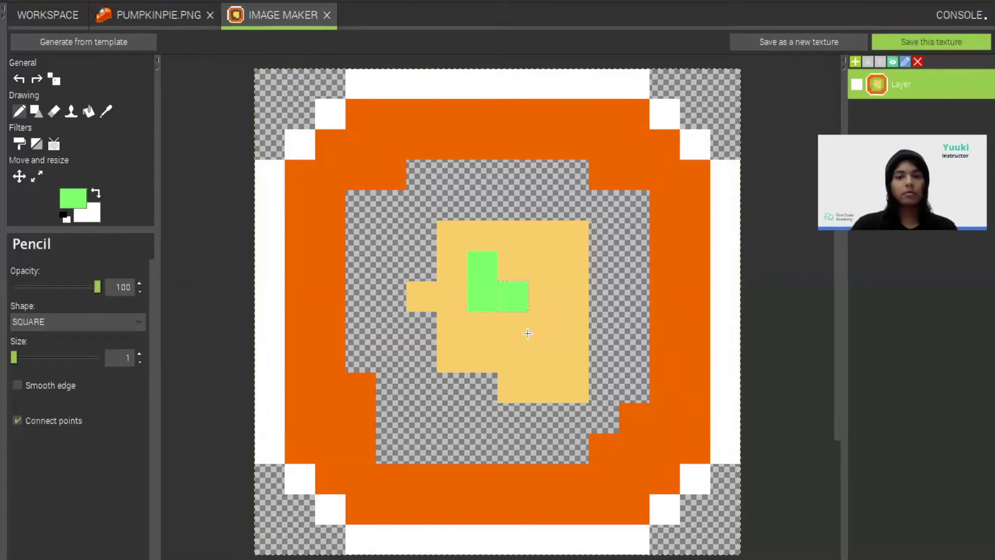
# Set the foreground color to a darker green and scatter single pixels among the light green ones in the central patch.
pyautogui.click(73, 198)
pyautogui.click(618, 265)
pyautogui.click(446, 397)
pyautogui.click(513, 297)
pyautogui.click(544, 357)
pyautogui.click(452, 267)
pyautogui.click(573, 266)
pyautogui.click(574, 327)
pyautogui.click(513, 388)
# Set the foreground color to pale pink and pencil an irregular border around the central green and yellow-orange patch.
pyautogui.click(73, 197)
pyautogui.click(570, 218)
pyautogui.click(446, 398)
pyautogui.click(421, 326)
pyautogui.moveTo(421, 357); pyautogui.dragTo(482, 387)
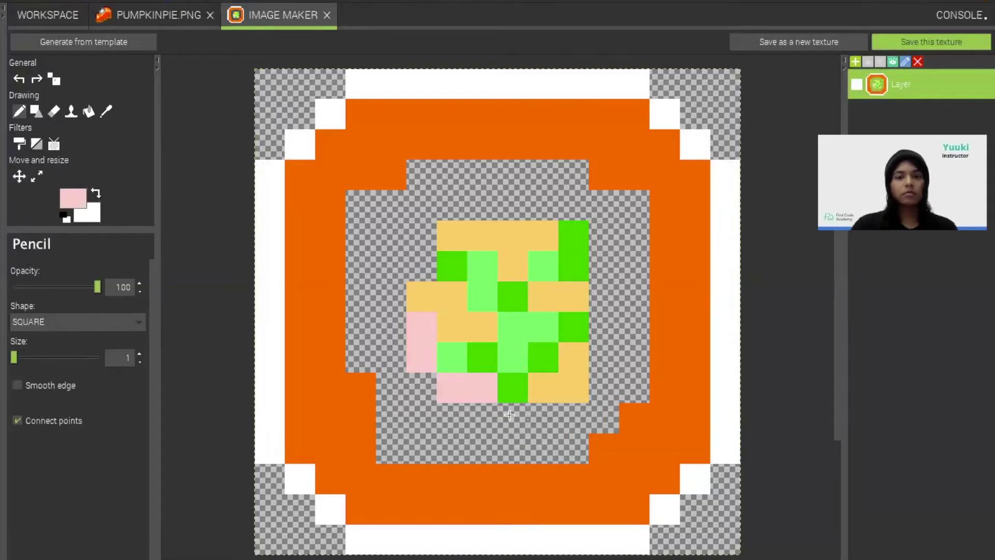
pyautogui.moveTo(512, 418); pyautogui.dragTo(544, 418)
pyautogui.click(483, 205)
pyautogui.moveTo(452, 206); pyautogui.dragTo(422, 266)
pyautogui.click(391, 296)
pyautogui.click(604, 296)
pyautogui.moveTo(544, 205); pyautogui.dragTo(604, 236)
pyautogui.moveTo(604, 327); pyautogui.dragTo(603, 357)
pyautogui.moveTo(604, 266); pyautogui.dragTo(634, 266)
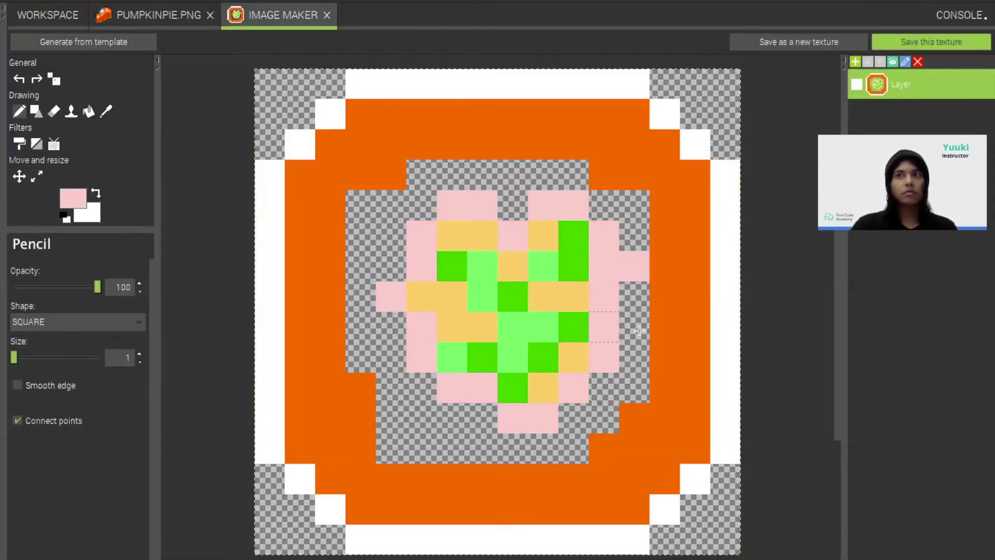
# Set the foreground color to light orange and pencil short streaks and single pixels across the soup around the center.
pyautogui.click(82, 201)
pyautogui.click(506, 244)
pyautogui.click(445, 400)
pyautogui.moveTo(603, 388); pyautogui.dragTo(604, 417)
pyautogui.moveTo(392, 326); pyautogui.dragTo(391, 418)
pyautogui.moveTo(361, 175); pyautogui.dragTo(361, 266)
pyautogui.moveTo(513, 205); pyautogui.dragTo(513, 144)
pyautogui.moveTo(635, 236); pyautogui.dragTo(695, 236)
pyautogui.click(482, 448)
pyautogui.click(573, 479)
pyautogui.click(452, 448)
pyautogui.moveTo(361, 326); pyautogui.dragTo(330, 327)
pyautogui.moveTo(422, 175); pyautogui.dragTo(421, 144)
# Set the foreground color to the ring's orange and fill the transparent gaps left between the ring and the pink border.
pyautogui.click(73, 197)
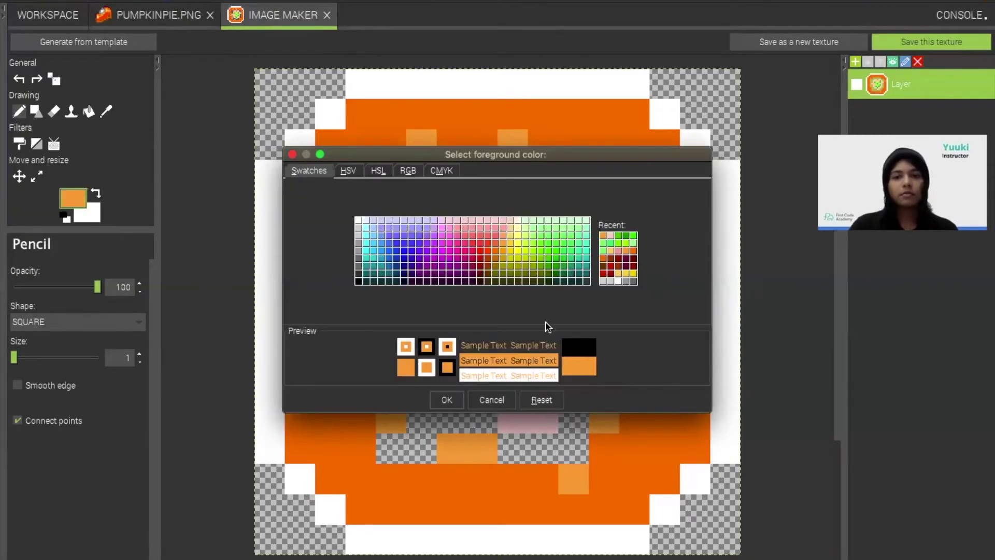
pyautogui.click(447, 399)
pyautogui.moveTo(452, 418); pyautogui.dragTo(482, 418)
pyautogui.click(514, 449)
pyautogui.moveTo(634, 296); pyautogui.dragTo(635, 388)
pyautogui.moveTo(544, 175); pyautogui.dragTo(574, 175)
pyautogui.moveTo(604, 206); pyautogui.dragTo(634, 205)
pyautogui.moveTo(452, 175); pyautogui.dragTo(483, 174)
# Set the foreground color to red-orange and scatter short accent strokes and single pixels across the orange soup.
pyautogui.click(73, 197)
pyautogui.doubleClick(486, 252)
pyautogui.moveTo(695, 357); pyautogui.dragTo(665, 417)
pyautogui.moveTo(330, 388); pyautogui.dragTo(330, 418)
pyautogui.click(391, 479)
pyautogui.moveTo(604, 144); pyautogui.dragTo(634, 174)
pyautogui.moveTo(299, 205); pyautogui.dragTo(300, 236)
pyautogui.click(482, 509)
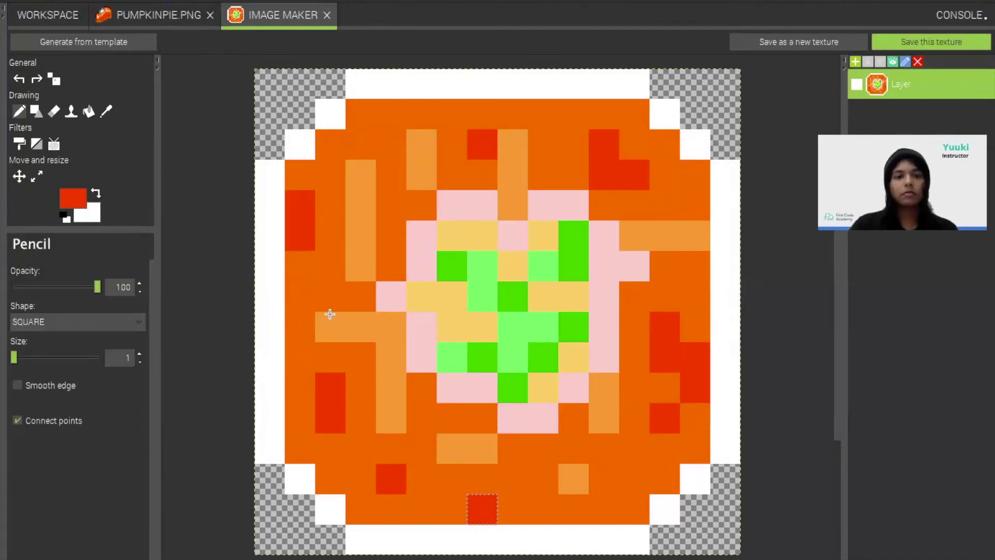
# Try crimson and pink accent pixels beside the lower-left red-orange stroke and above the pink border.
pyautogui.click(72, 197)
pyautogui.click(445, 400)
pyautogui.click(359, 418)
pyautogui.click(70, 196)
pyautogui.click(465, 236)
pyautogui.click(457, 228)
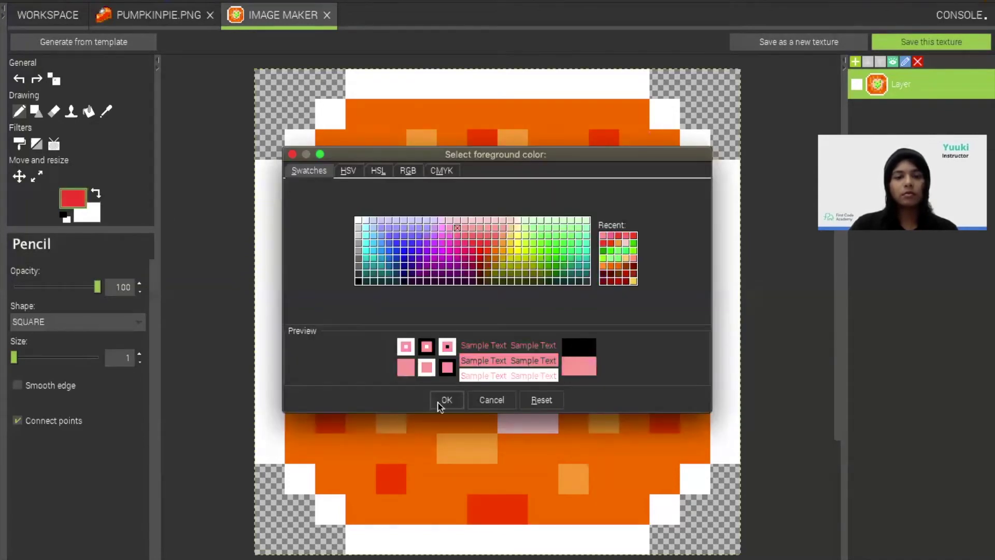
pyautogui.click(441, 403)
pyautogui.click(361, 418)
pyautogui.click(540, 175)
# Set the foreground color to crimson and pencil accent pixels at the soup's lower left, above and below the center, and at the right.
pyautogui.click(72, 197)
pyautogui.click(617, 254)
pyautogui.click(446, 400)
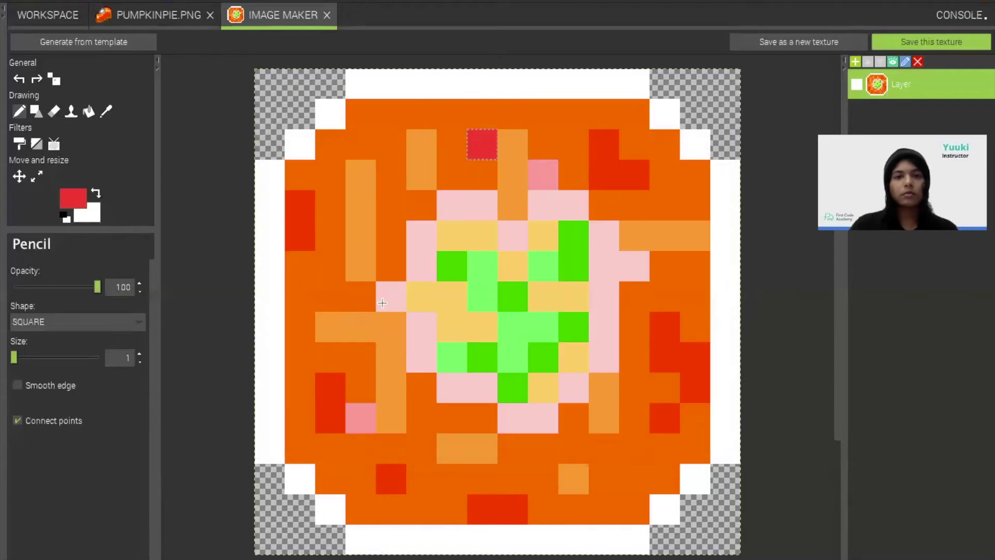
pyautogui.click(361, 418)
pyautogui.click(543, 175)
pyautogui.moveTo(513, 449); pyautogui.dragTo(517, 479)
pyautogui.click(665, 387)
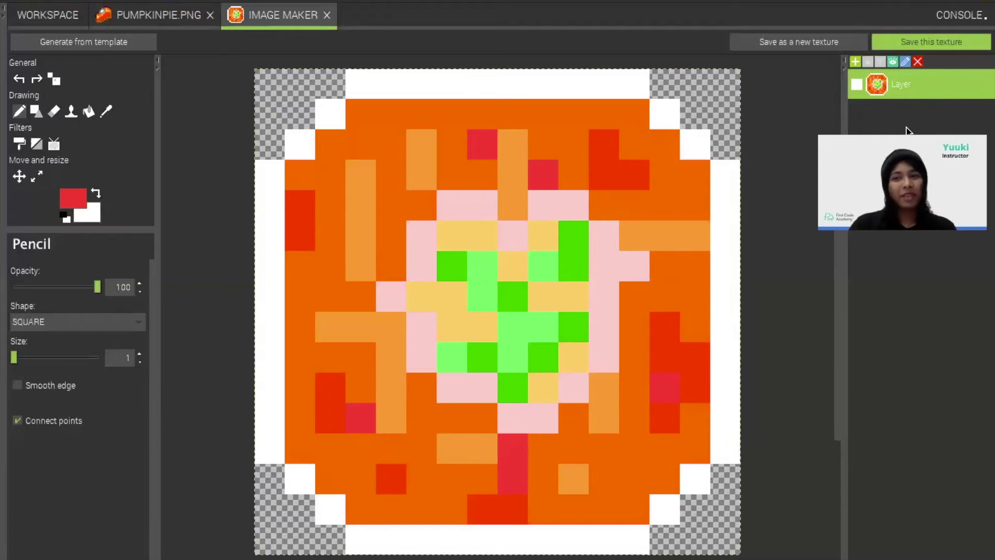
# Save the drawing as an item texture named pumpkinsoup.
pyautogui.click(927, 42)
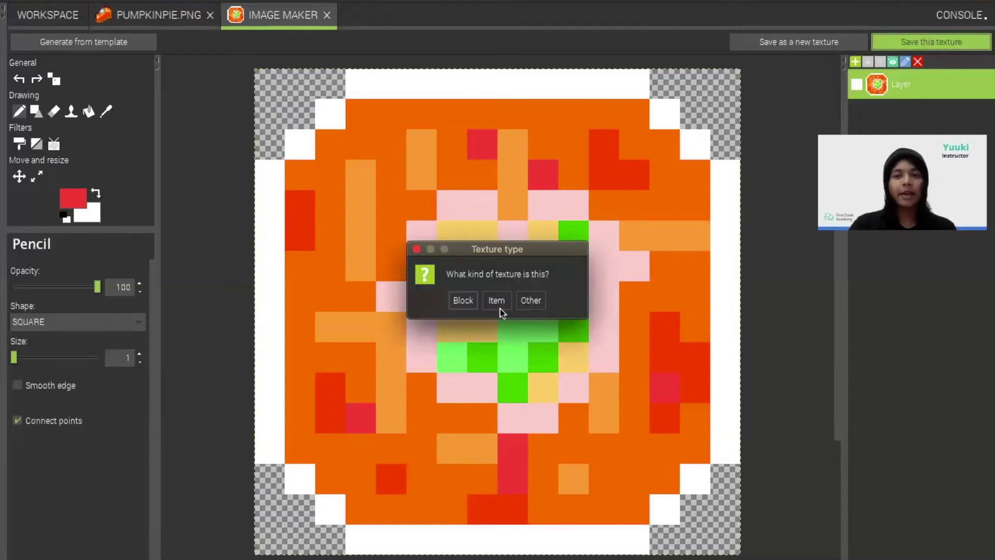
pyautogui.click(499, 305)
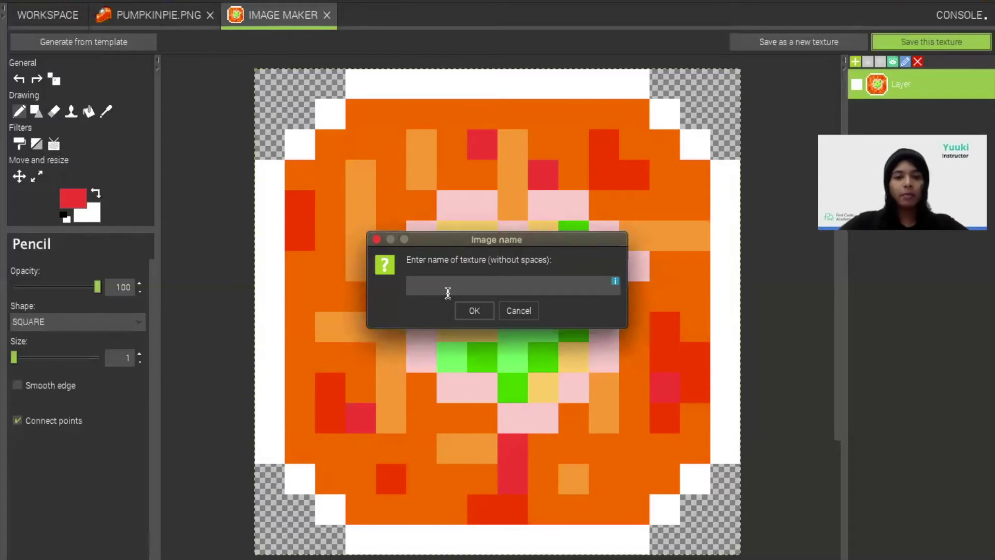
pyautogui.write('pumpkinsou')
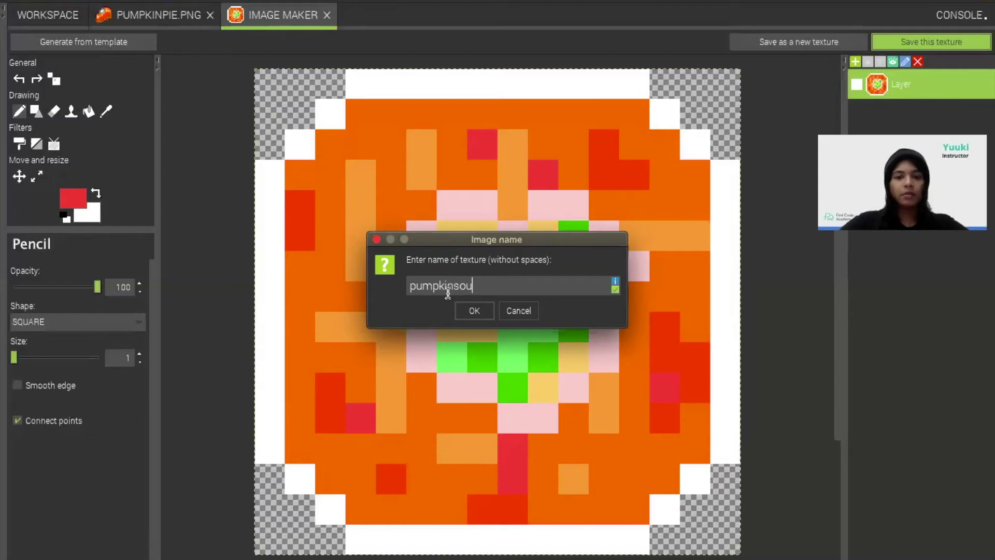
pyautogui.write('p')
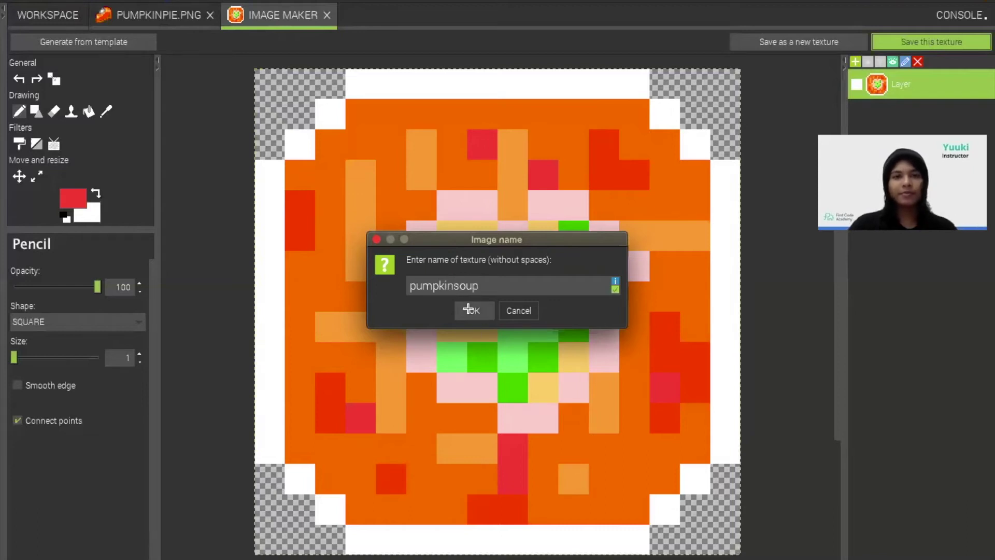
pyautogui.press('Return')
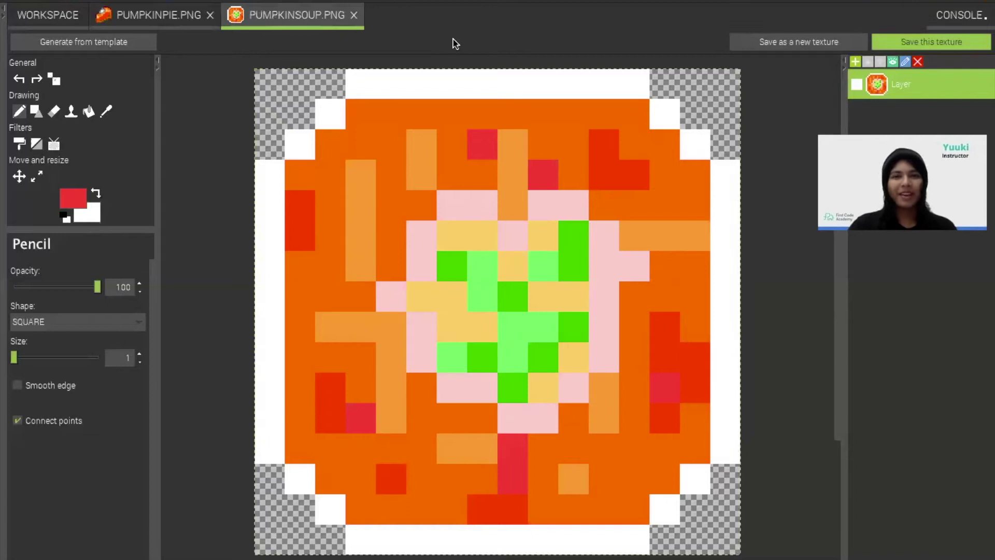
# Review the pumpkinpie and pumpkinsoup textures, and close the pumpkinsoup one.
pyautogui.click(164, 21)
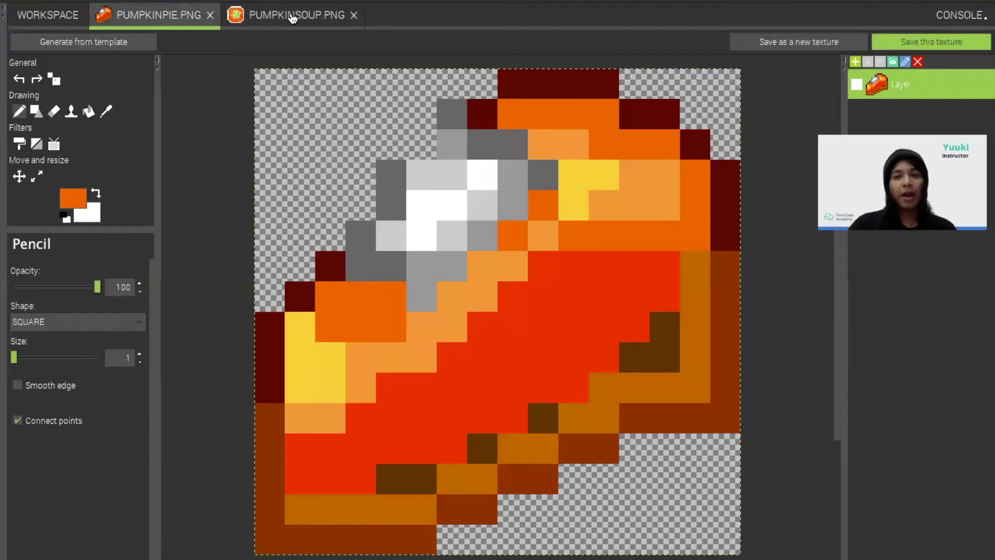
pyautogui.click(292, 20)
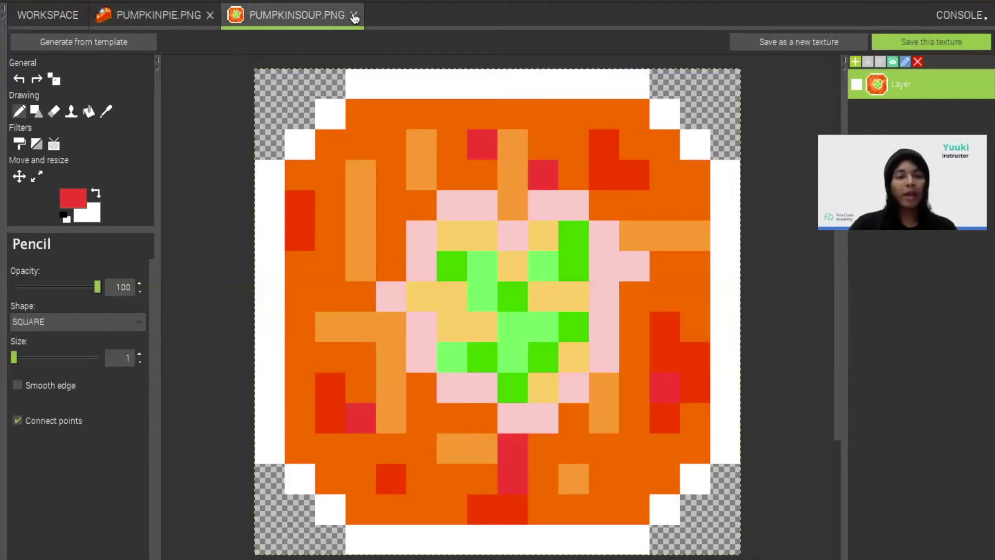
pyautogui.click(354, 15)
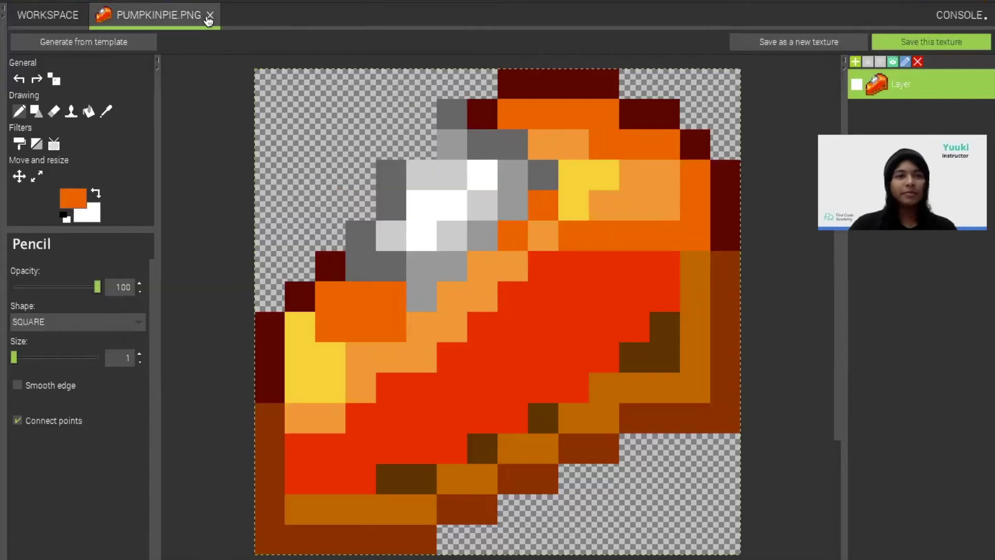
# Close the pumpkinpie texture and create a Food mod element named PumpkinPie.
pyautogui.click(210, 15)
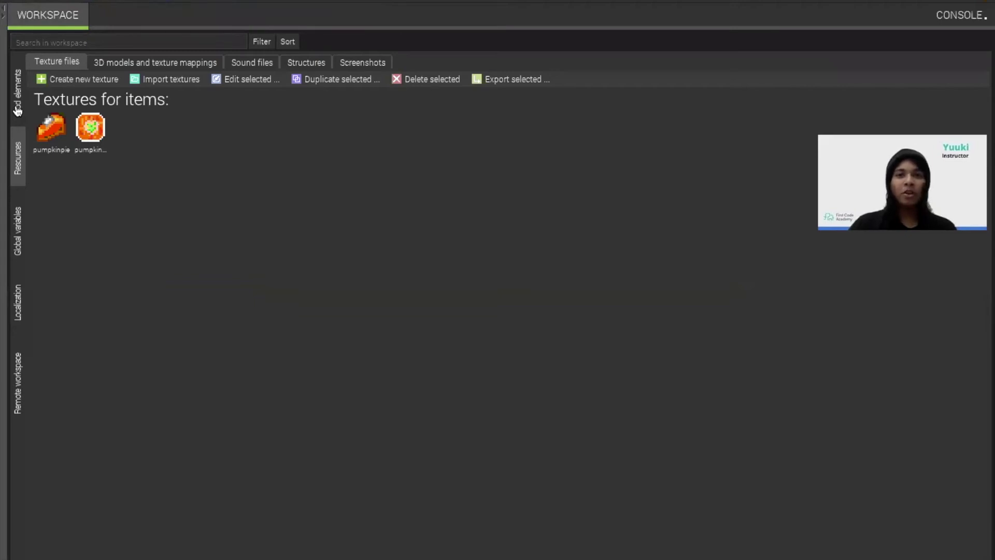
pyautogui.click(18, 110)
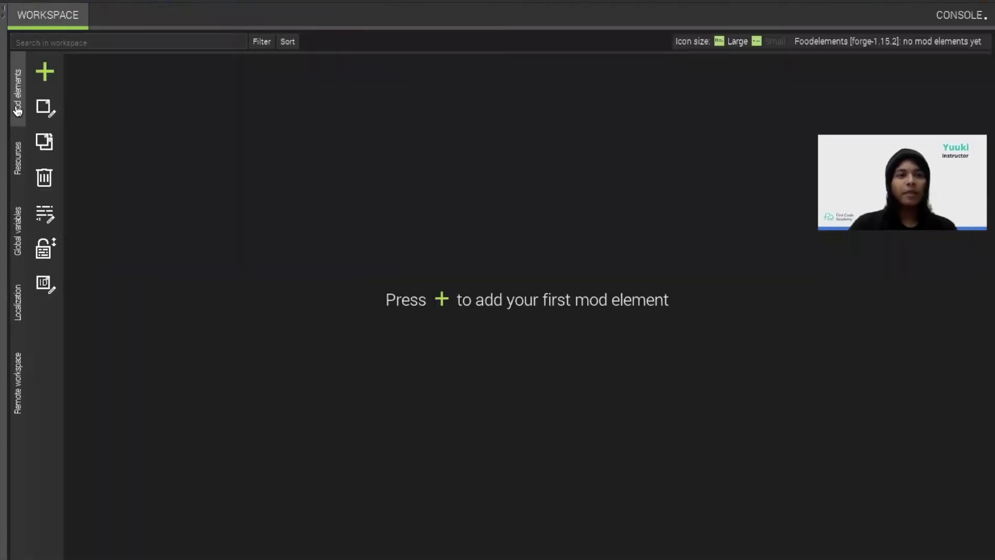
pyautogui.click(45, 73)
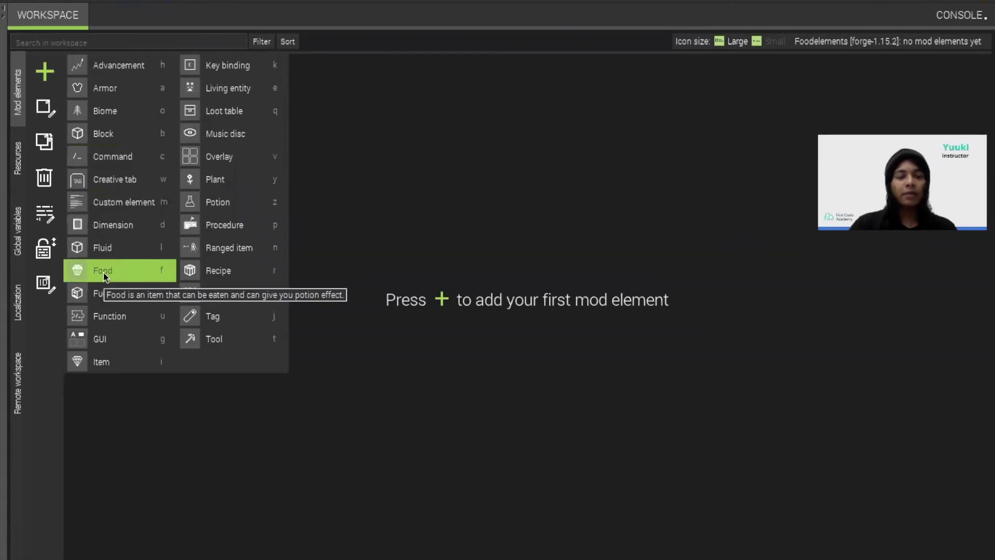
pyautogui.click(102, 273)
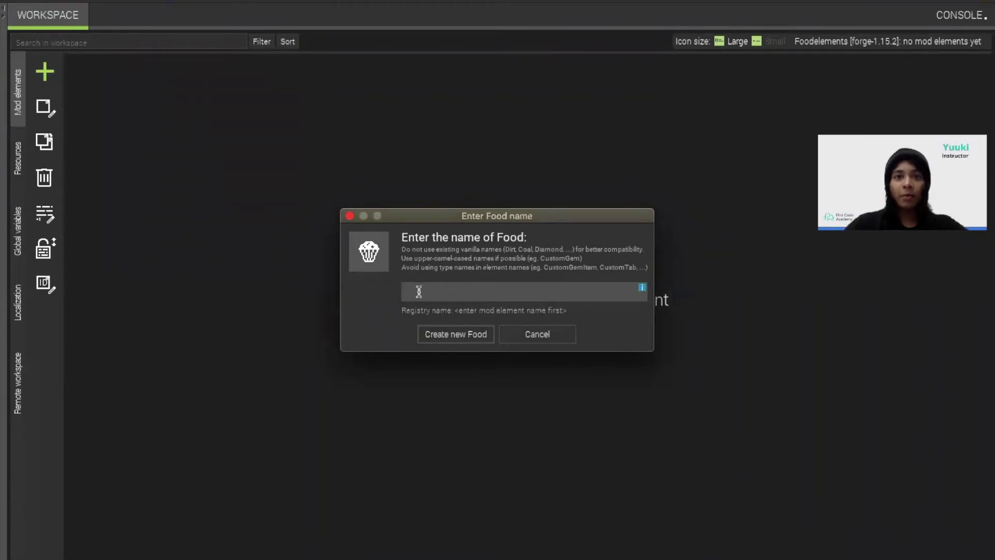
pyautogui.write('Pumkin')
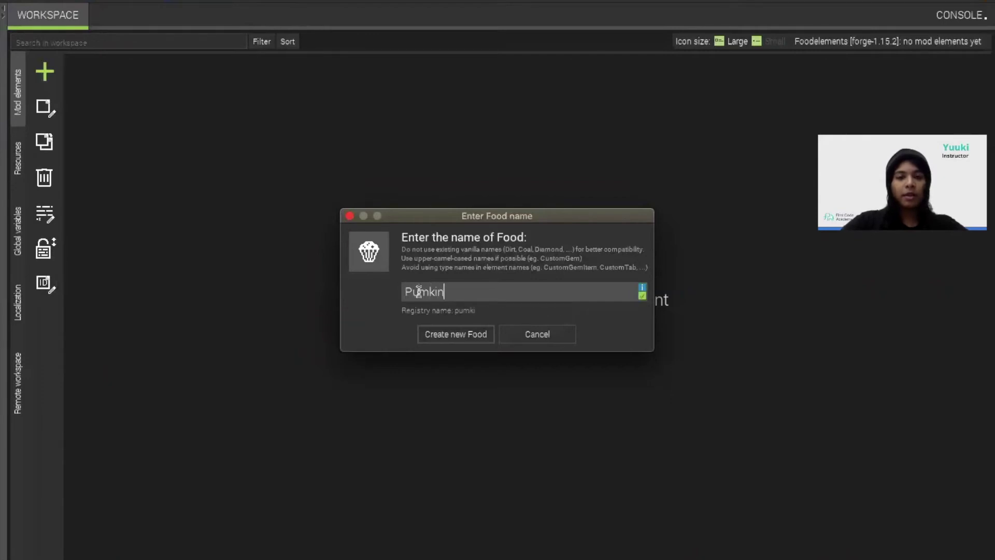
pyautogui.press('BackSpace')
pyautogui.press('BackSpace')
pyautogui.press('BackSpace')
pyautogui.write('pkin')
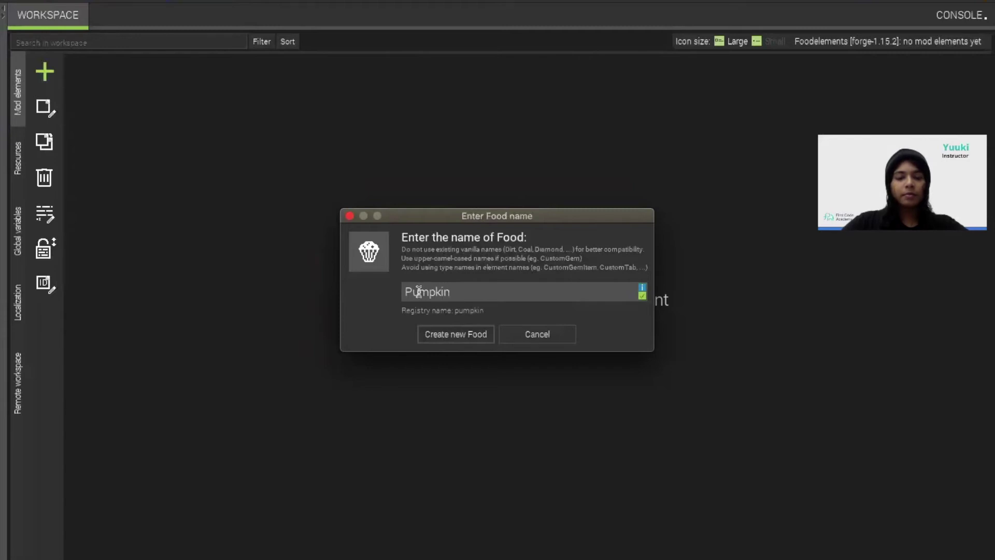
pyautogui.write('Pie')
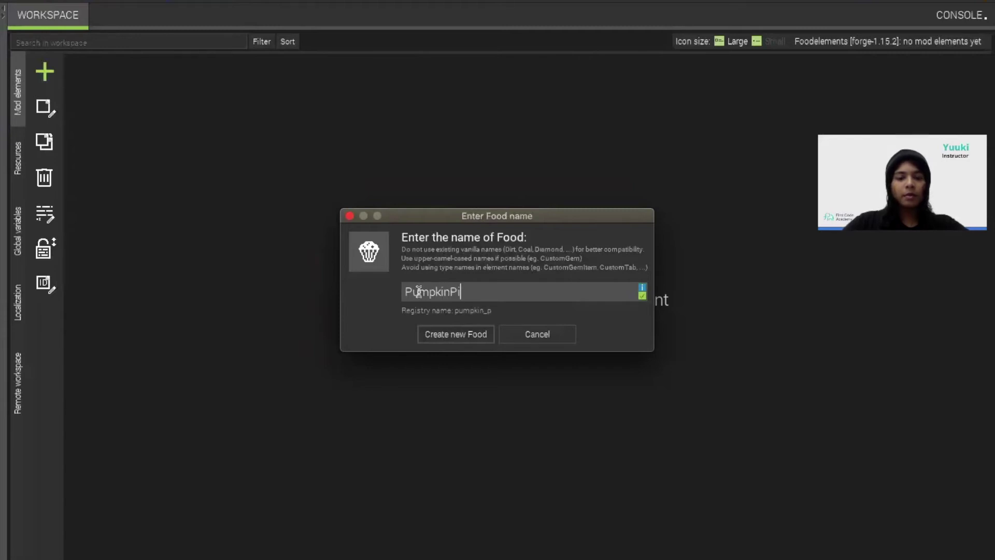
pyautogui.click(458, 335)
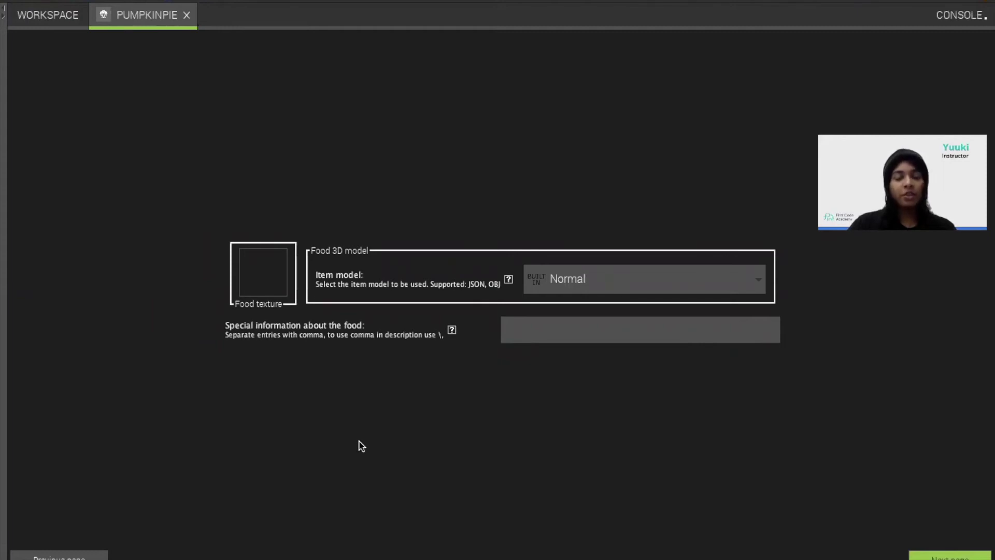
# Assign the pumpkinpie texture to the food and continue to its properties page.
pyautogui.click(264, 288)
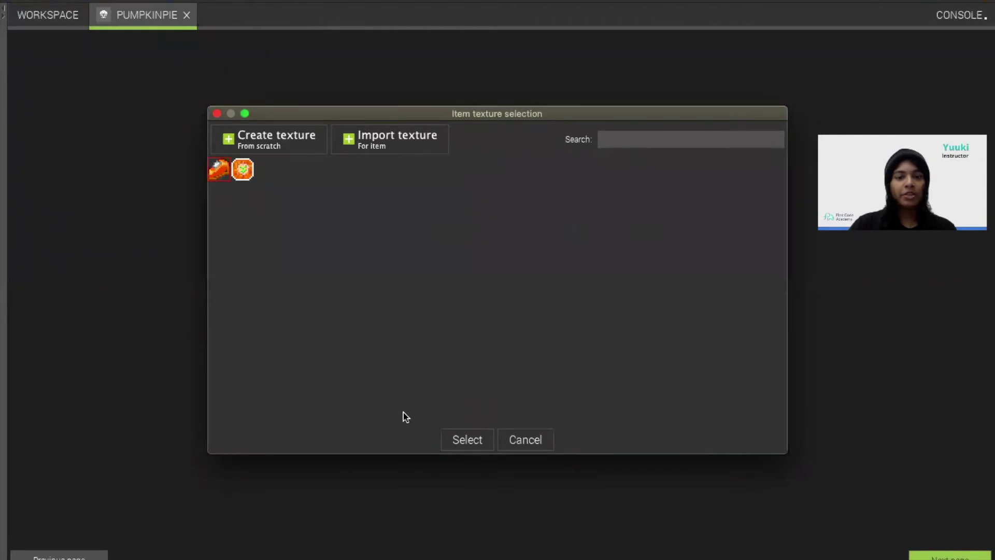
pyautogui.click(462, 439)
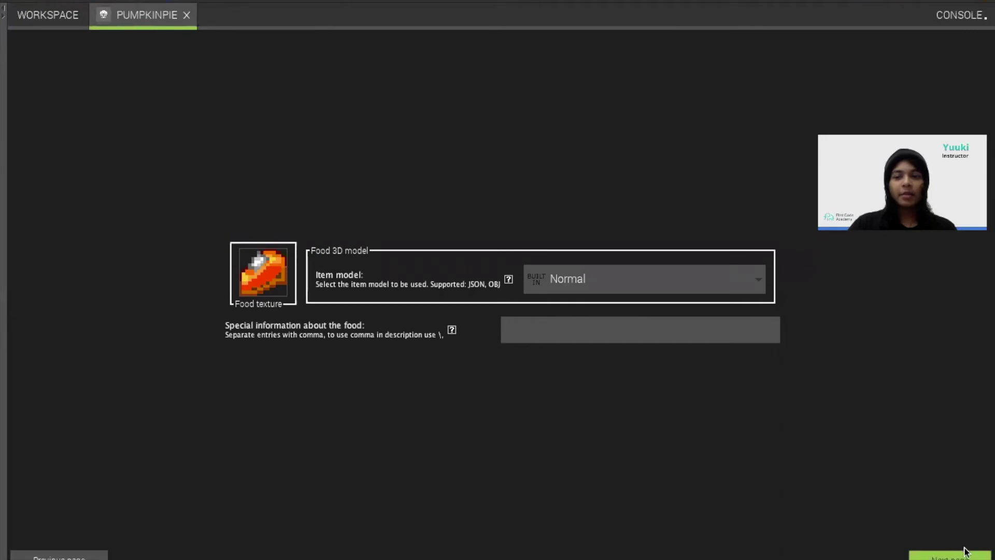
pyautogui.click(952, 558)
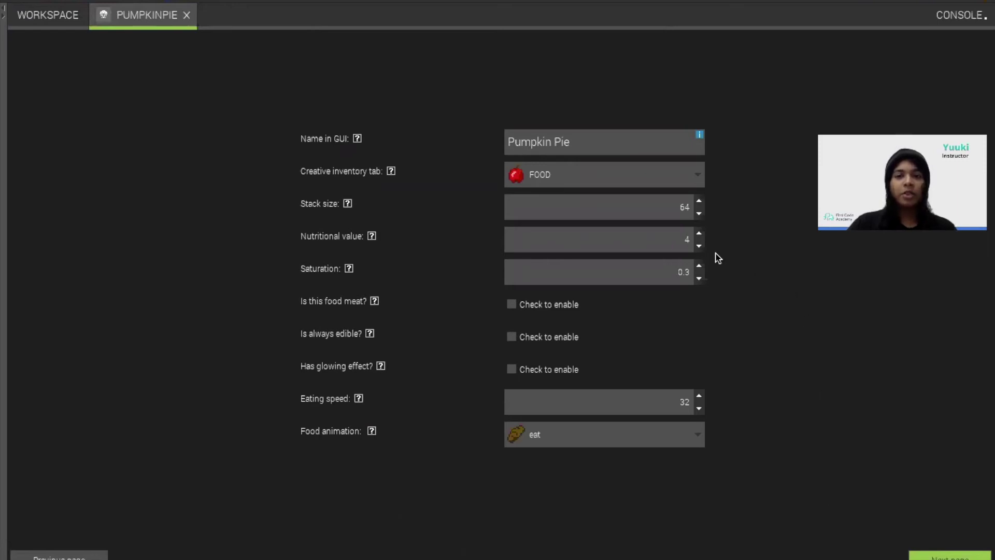
# Set the pie's nutritional value to 20, make it always edible, keep the FOOD creative inventory category, and finish the element.
pyautogui.doubleClick(689, 241)
pyautogui.write('20')
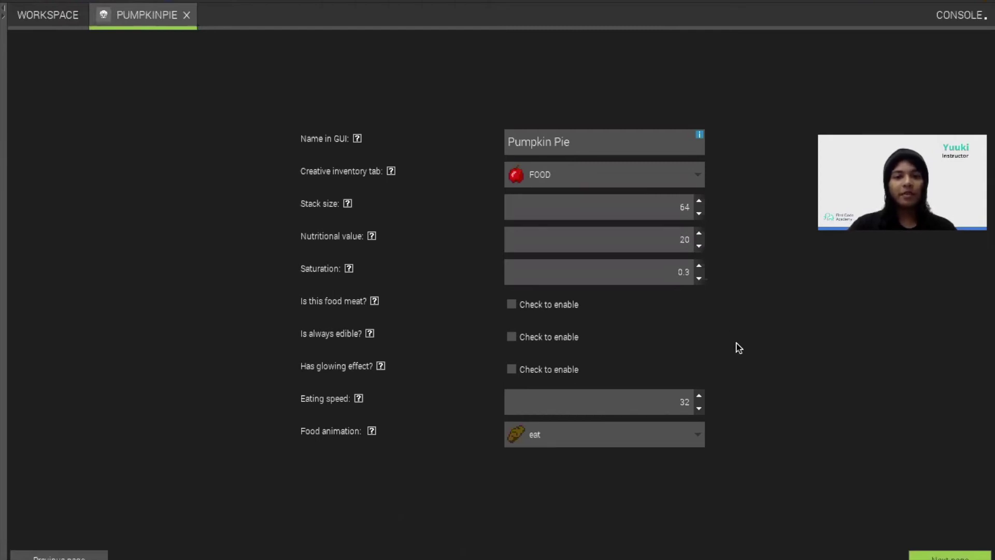
pyautogui.click(511, 339)
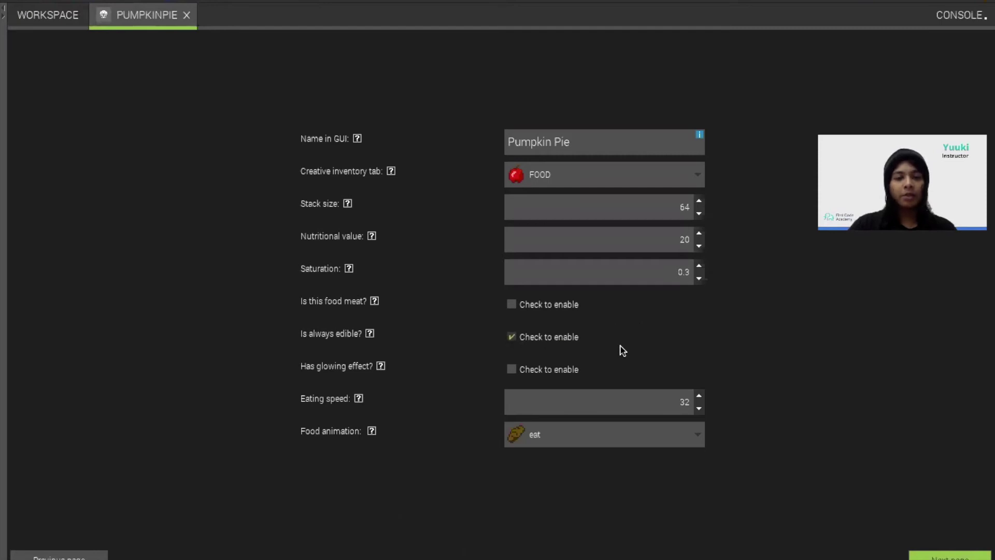
pyautogui.click(695, 176)
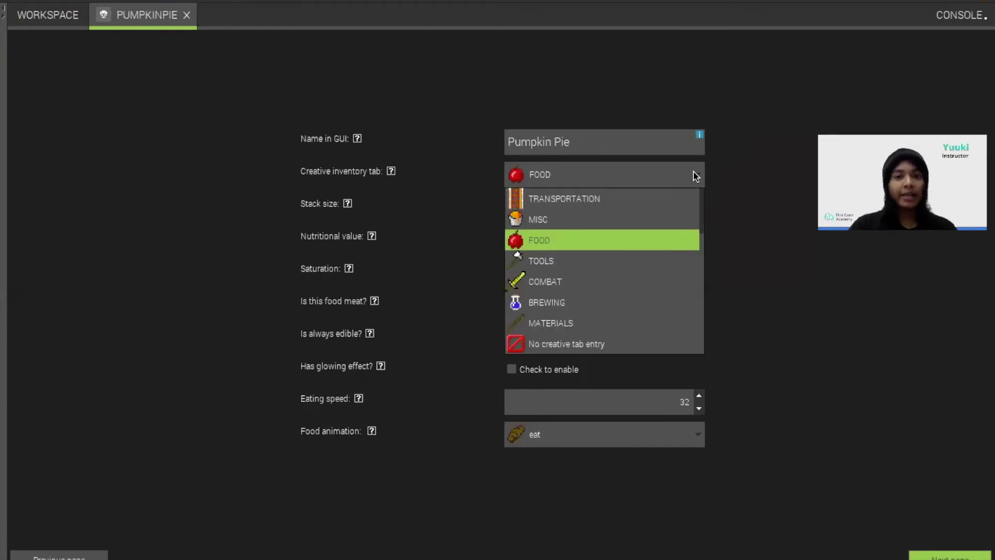
pyautogui.click(611, 250)
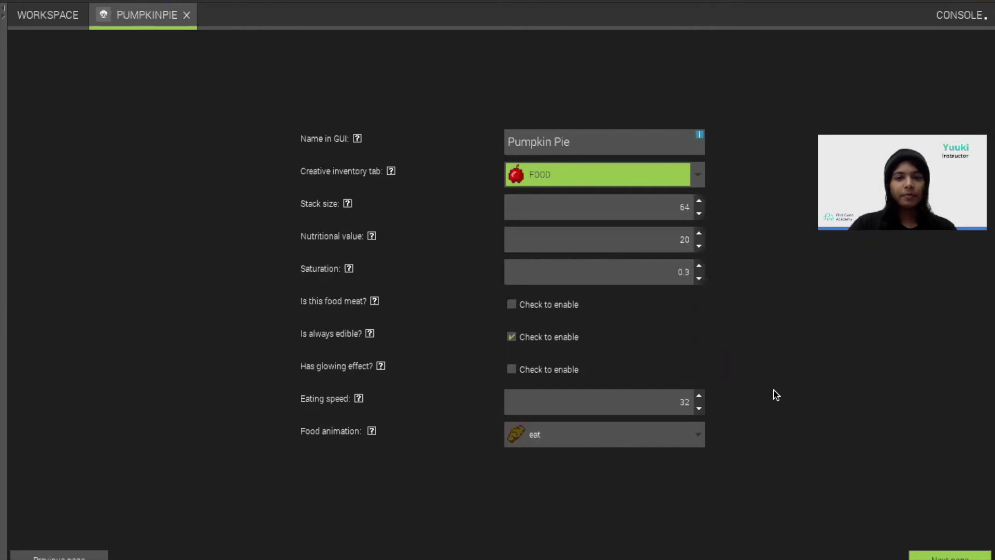
pyautogui.click(933, 557)
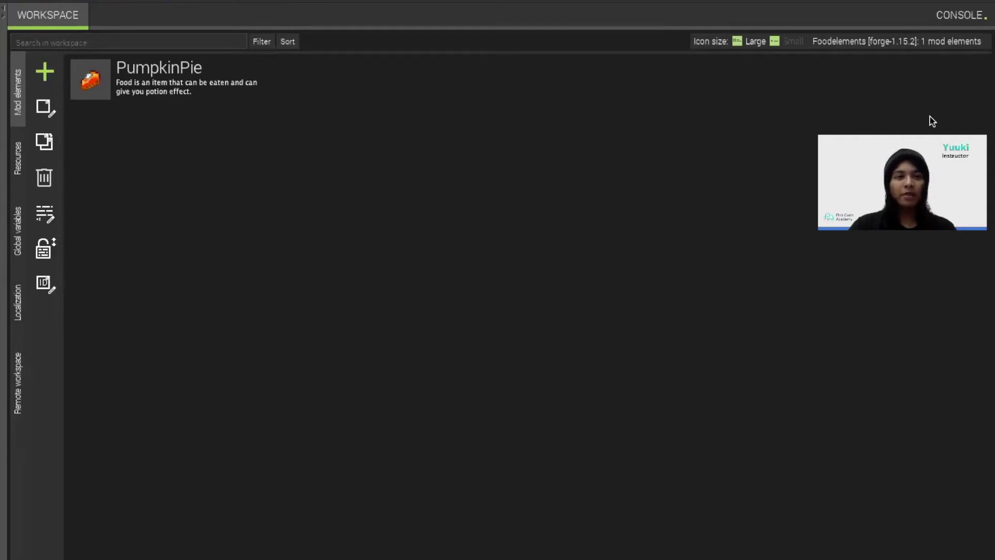
# Create a Recipe mod element named PumpkinPieRecipe.
pyautogui.click(44, 77)
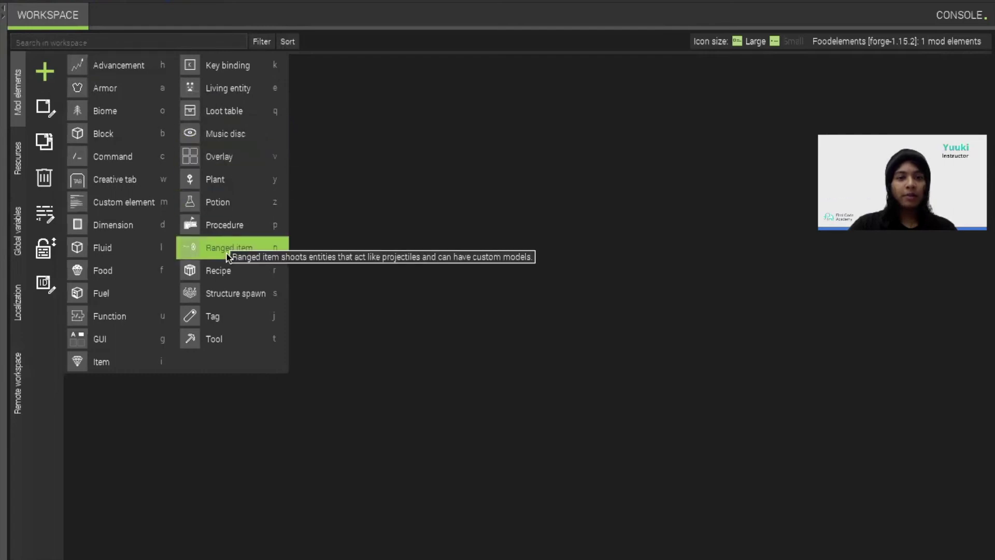
pyautogui.click(223, 271)
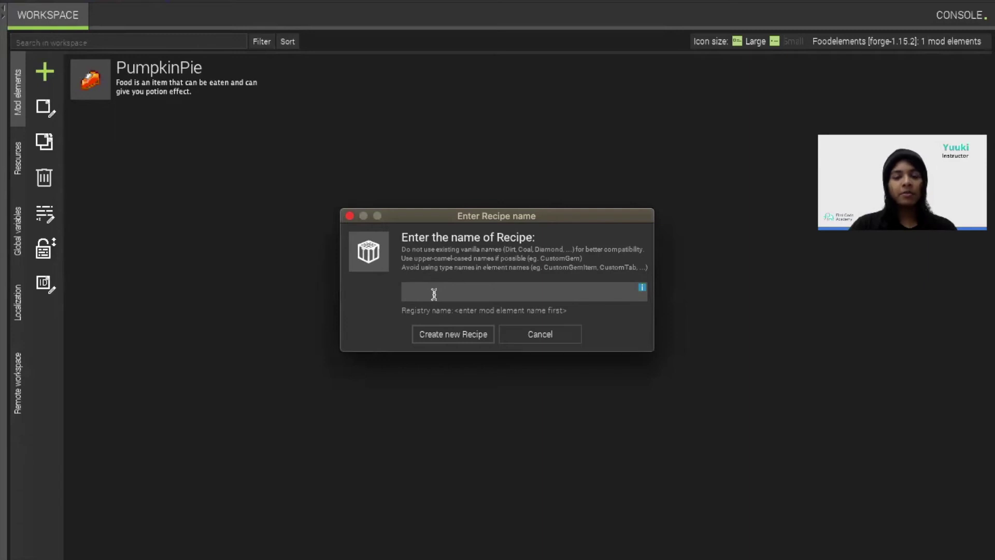
pyautogui.write('Pumkin')
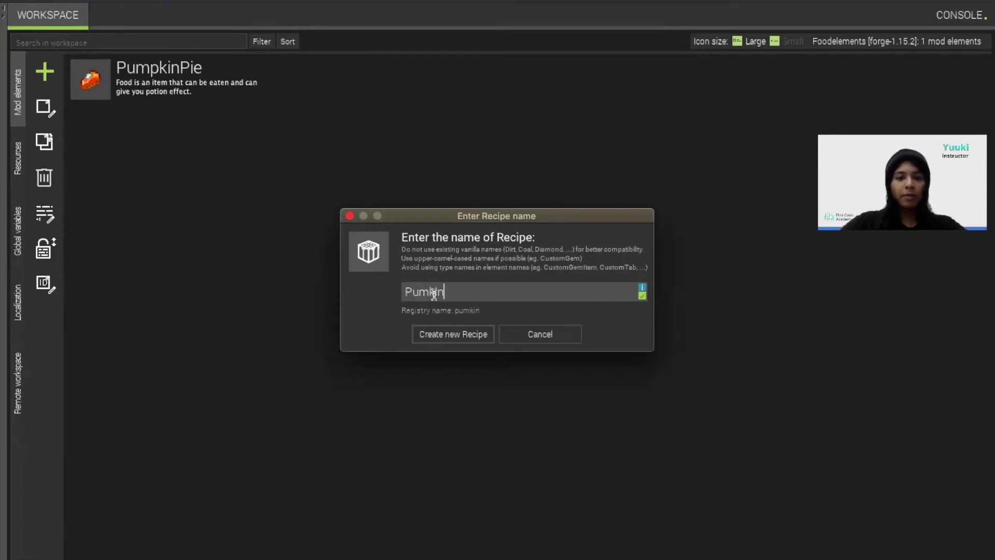
pyautogui.press('BackSpace')
pyautogui.write('pk')
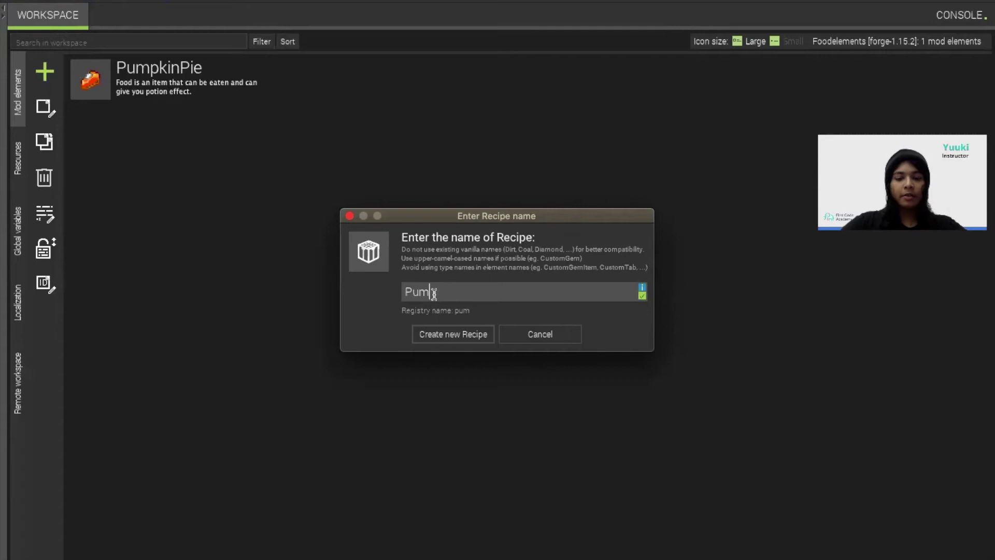
pyautogui.write('inPie_')
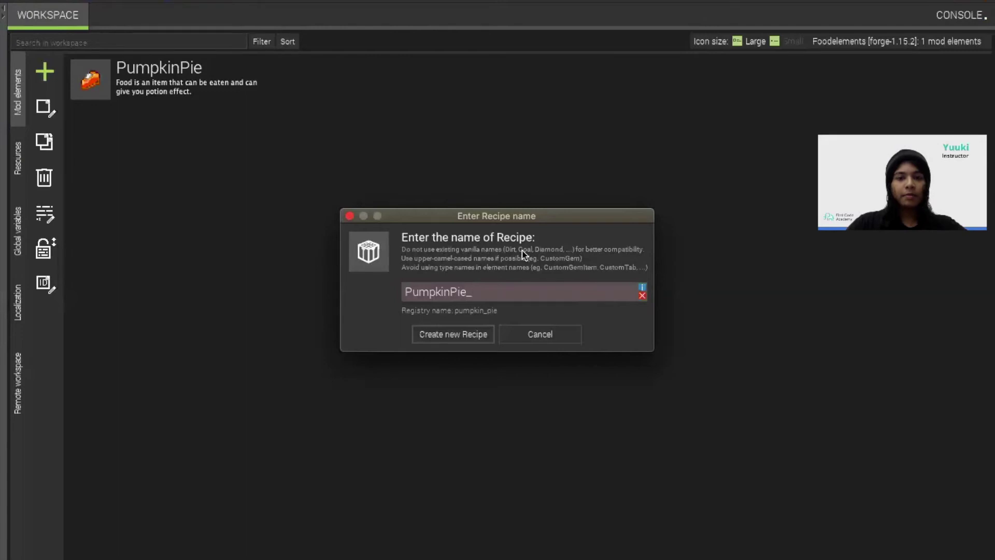
pyautogui.press('BackSpace')
pyautogui.write('Receipe')
pyautogui.press('BackSpace')
pyautogui.press('BackSpace')
pyautogui.press('BackSpace')
pyautogui.press('BackSpace')
pyautogui.write('ipe')
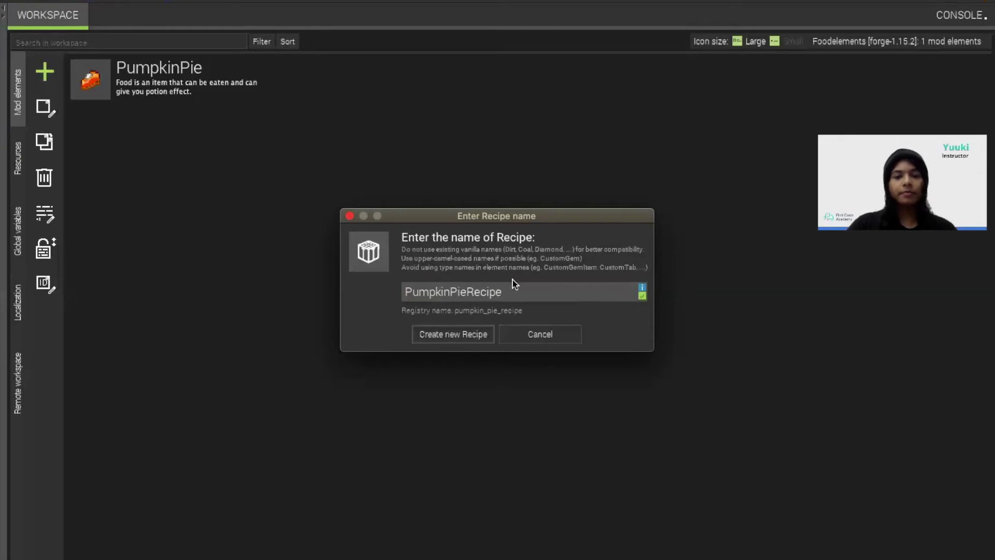
pyautogui.click(473, 338)
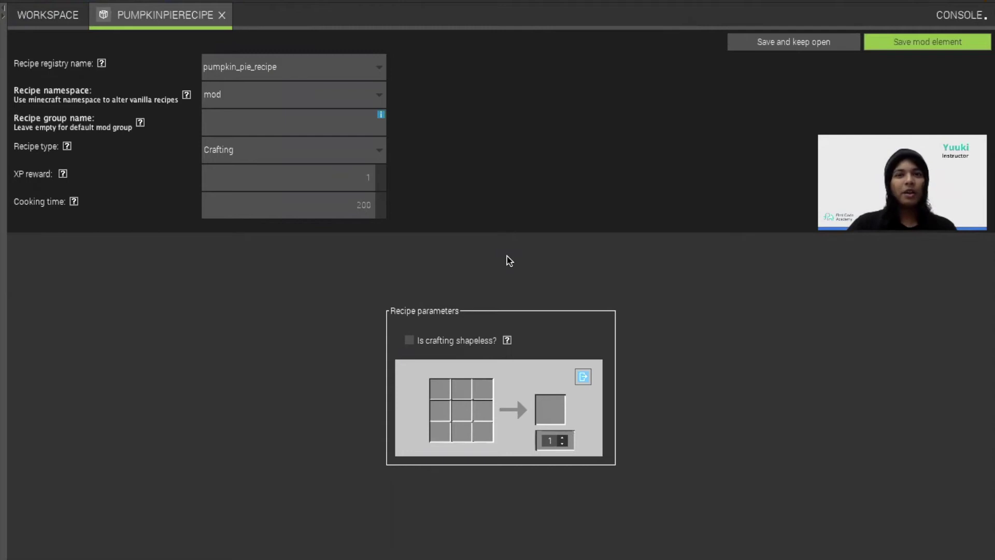
# Review the available recipe types, keeping Crafting, and try the shapeless crafting option.
pyautogui.click(376, 159)
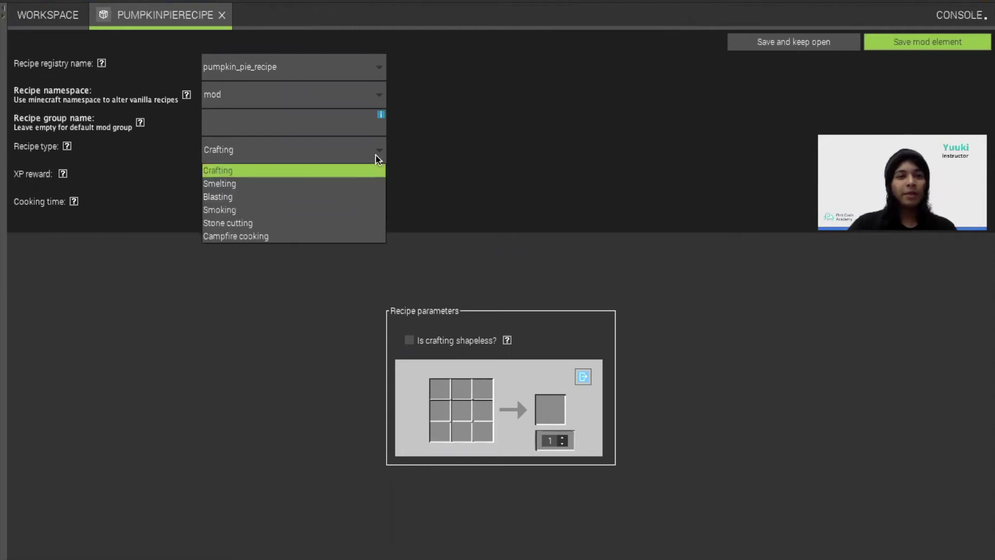
pyautogui.click(353, 175)
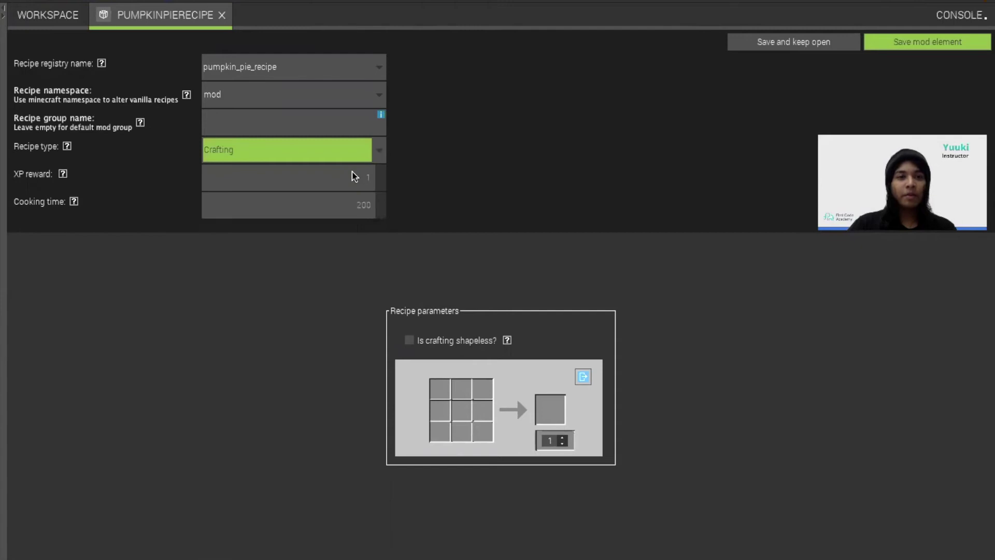
pyautogui.click(379, 153)
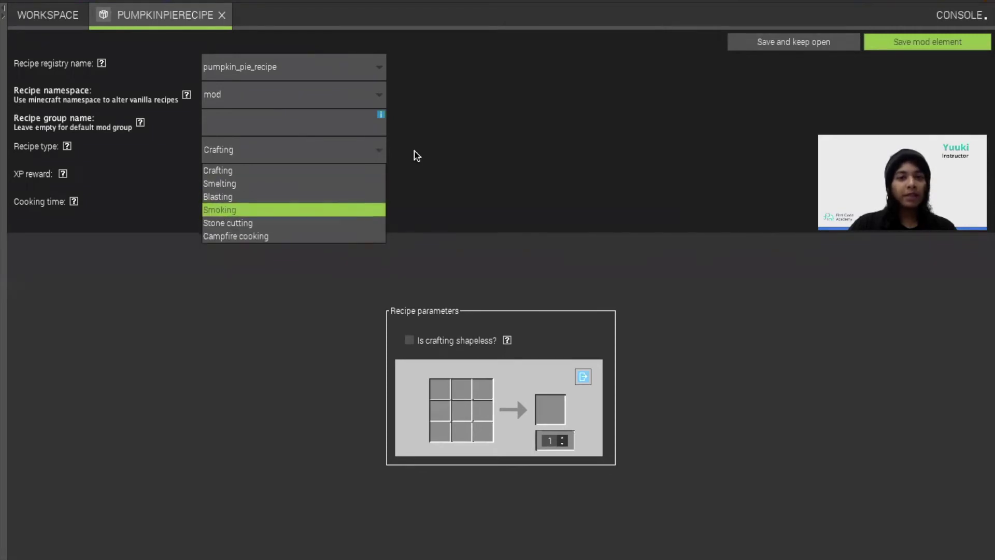
pyautogui.click(442, 150)
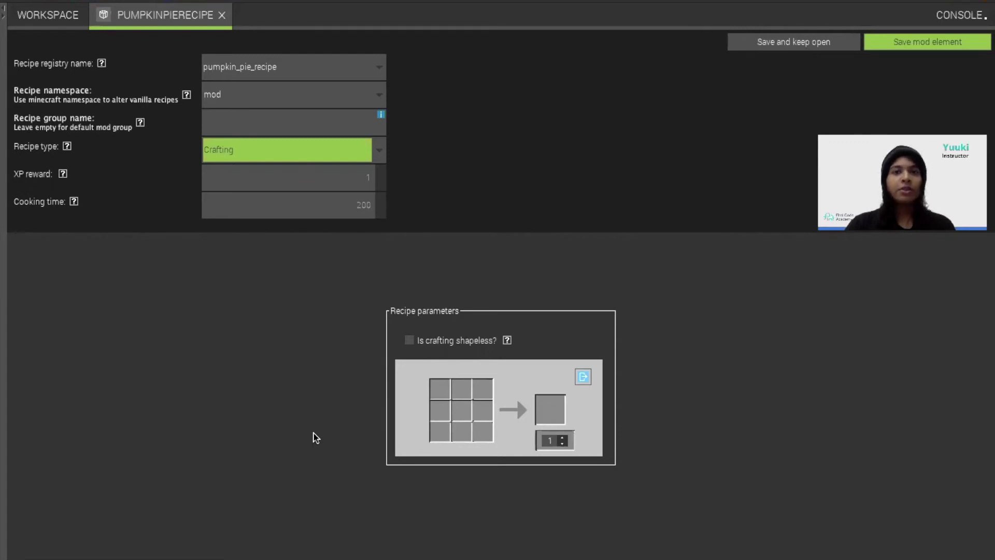
pyautogui.click(409, 342)
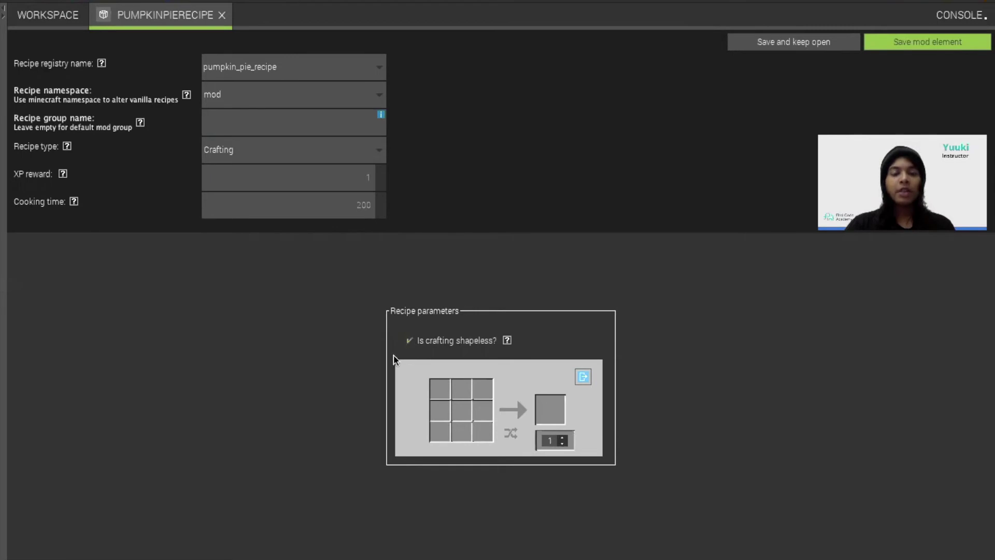
pyautogui.click(409, 341)
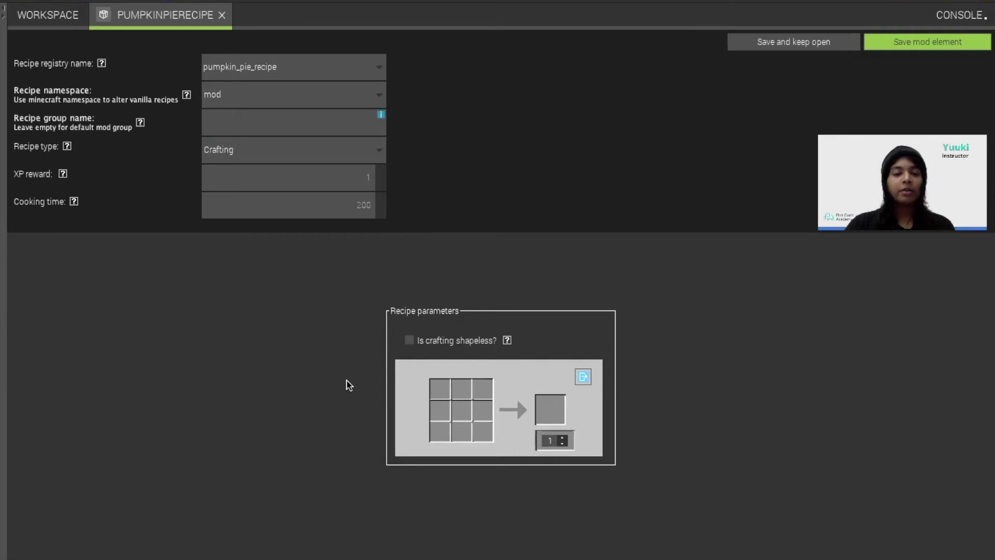
# Find the pumpkin block with the filter "pum" and place it in the first slot of the crafting grid's top row.
pyautogui.click(437, 393)
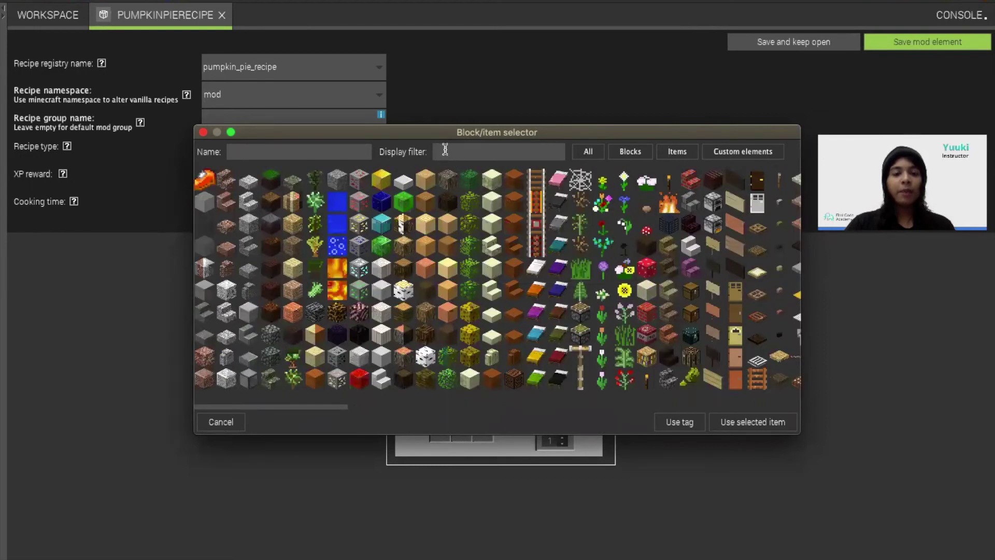
pyautogui.write('pum')
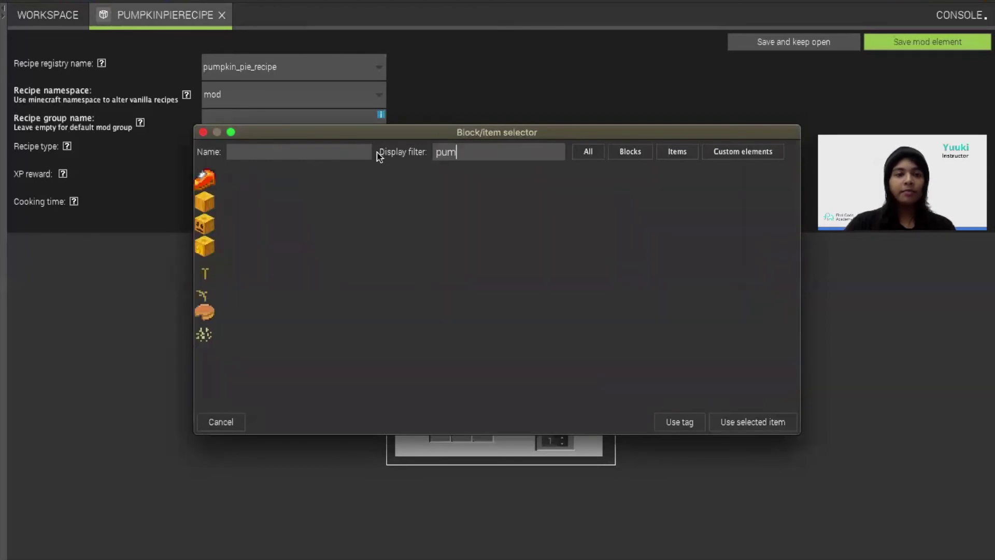
pyautogui.click(205, 206)
pyautogui.click(737, 421)
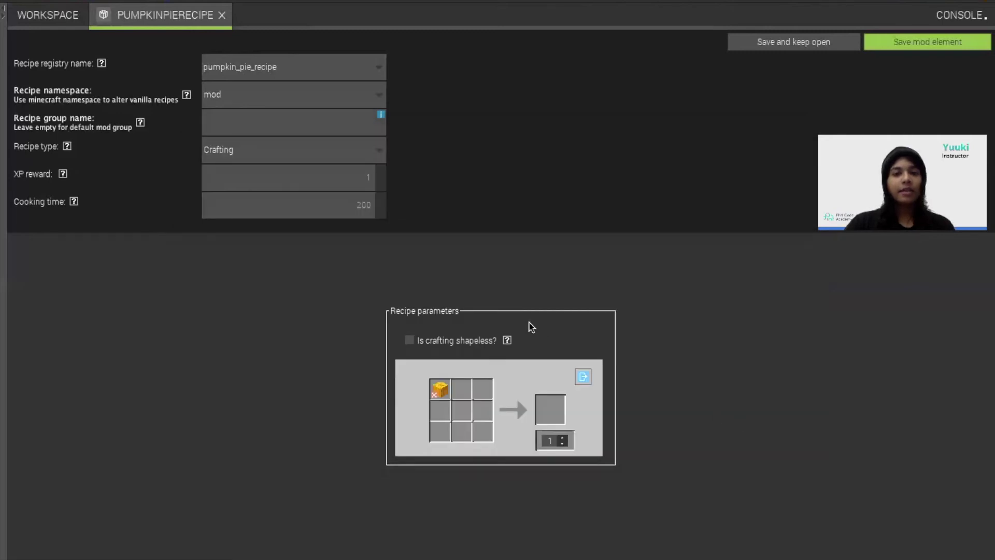
# Find the egg with the filter "egg" and place it in the middle slot of the crafting grid's top row.
pyautogui.click(465, 392)
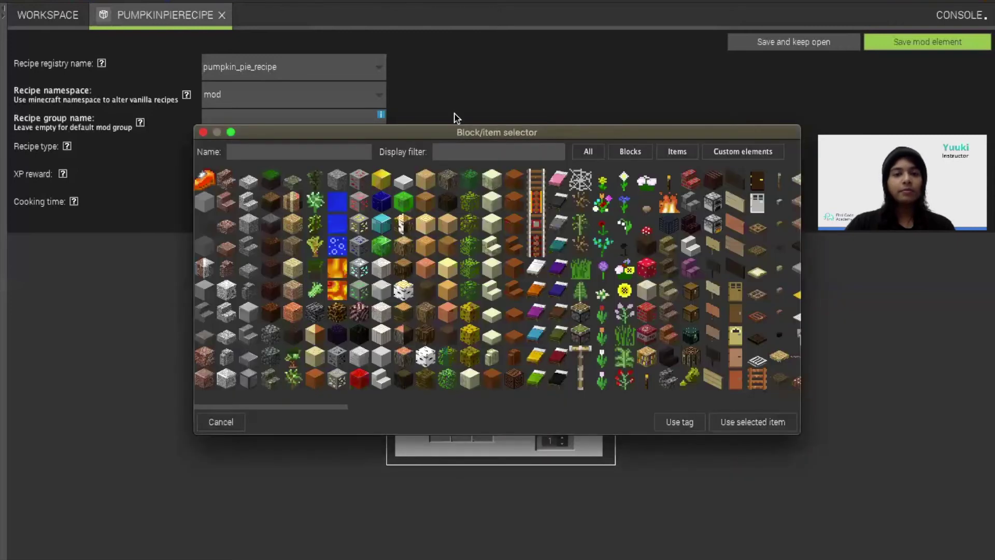
pyautogui.write('egg')
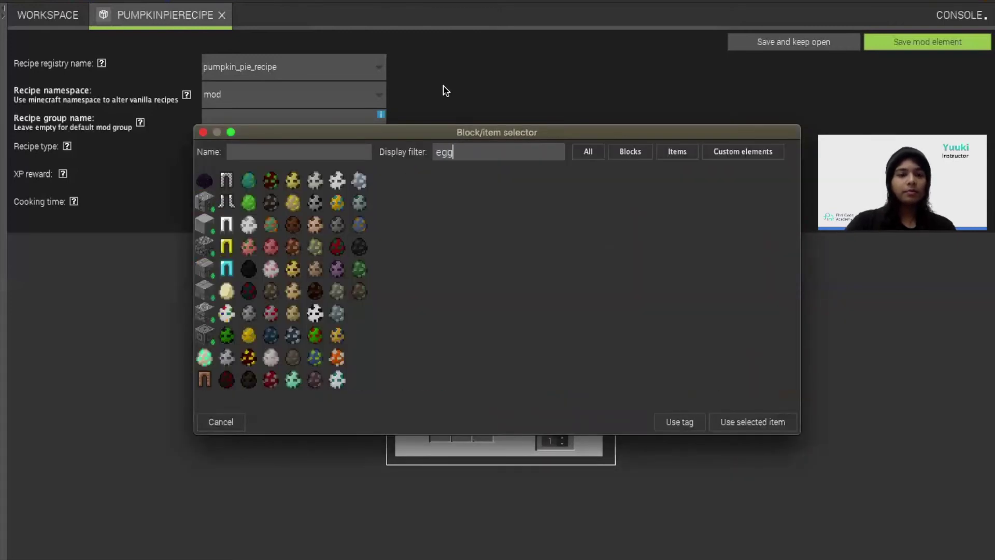
pyautogui.click(226, 291)
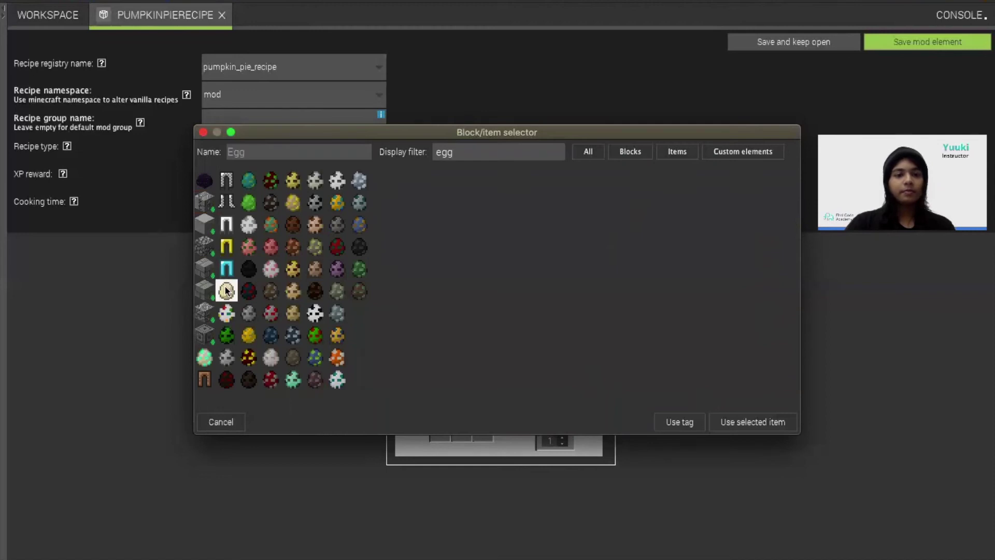
pyautogui.click(734, 423)
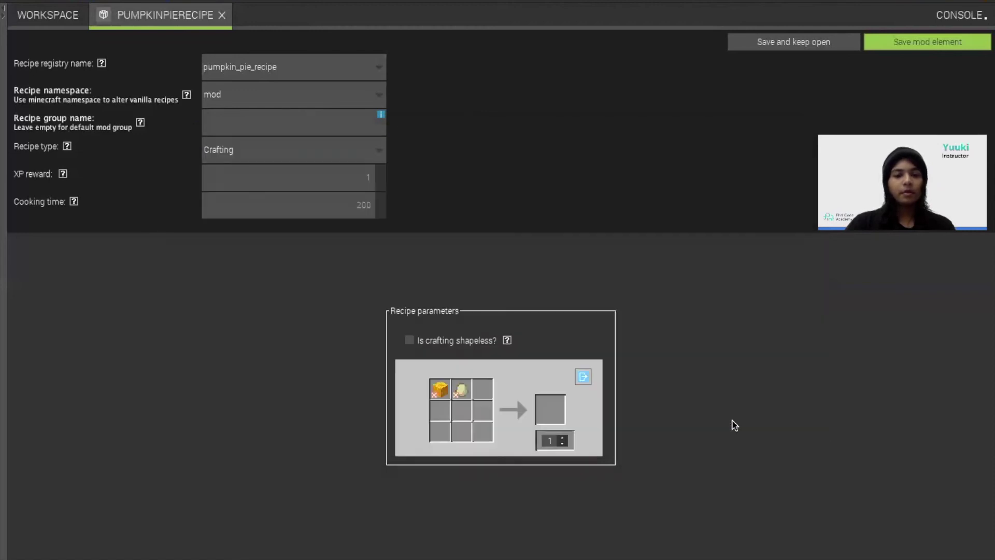
# Find the Red Mushroom with the filter "mush" and place it in the last slot of the crafting grid's top row.
pyautogui.click(486, 397)
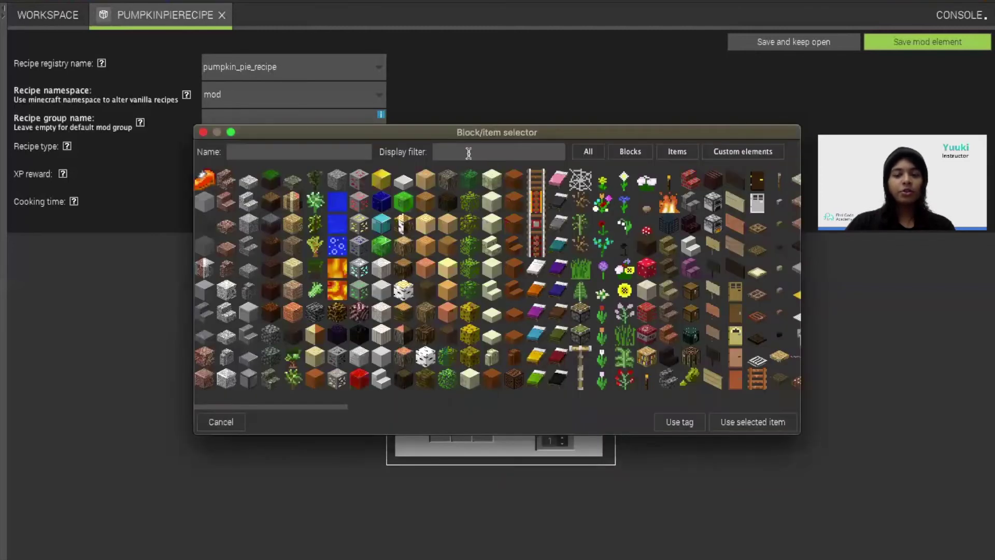
pyautogui.click(469, 152)
pyautogui.write('mush')
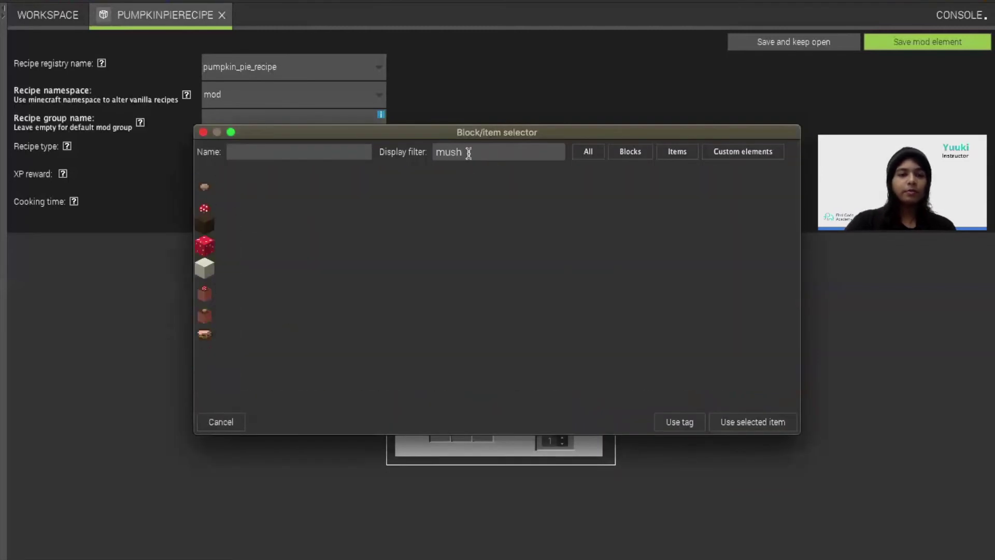
pyautogui.click(205, 207)
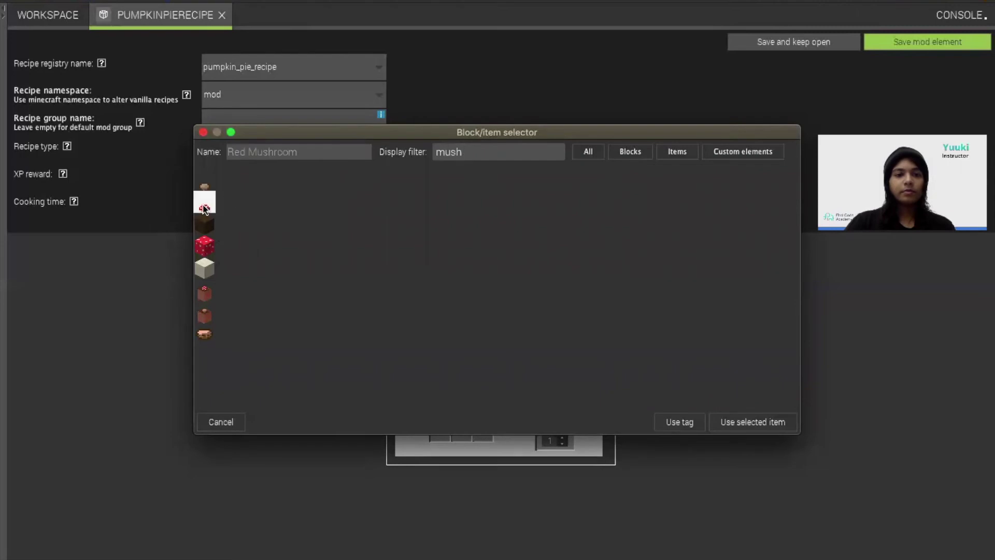
pyautogui.click(767, 425)
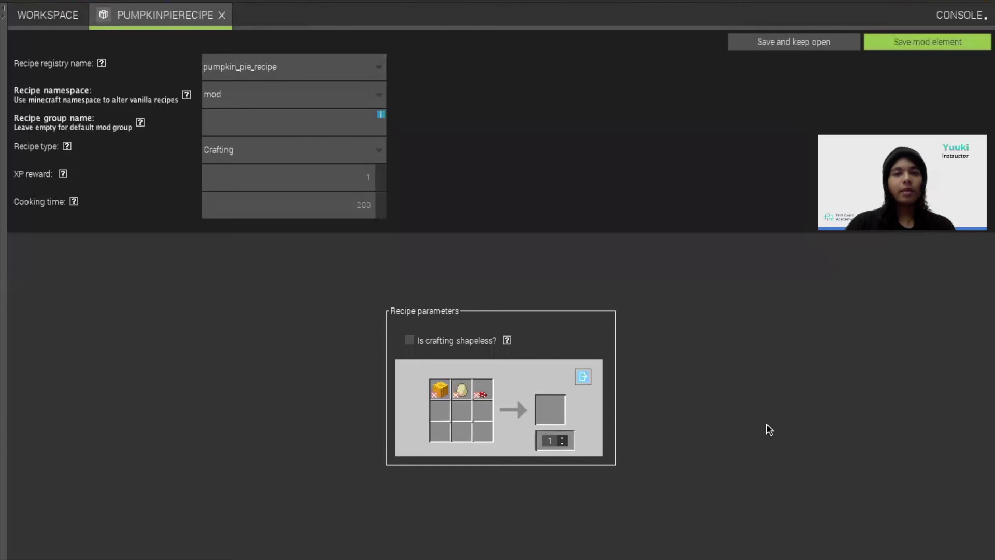
# Find Sugar with the filter "sugar" and place it in the centre slot of the crafting grid.
pyautogui.click(458, 415)
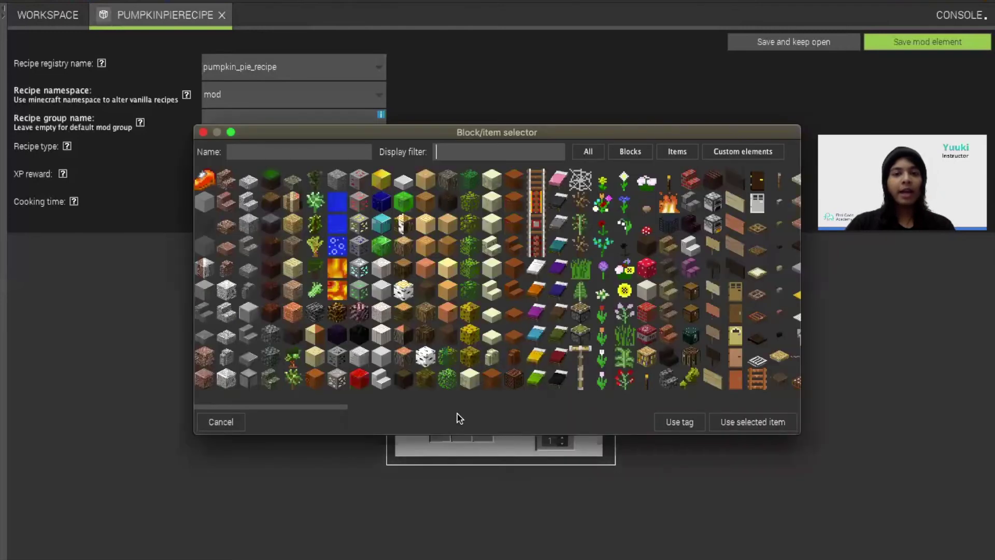
pyautogui.click(462, 154)
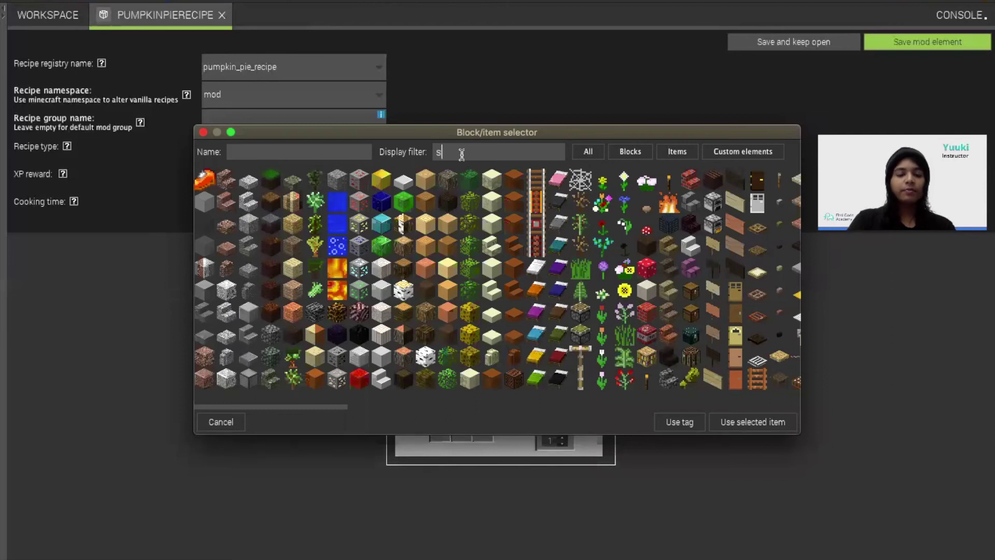
pyautogui.write('sugar')
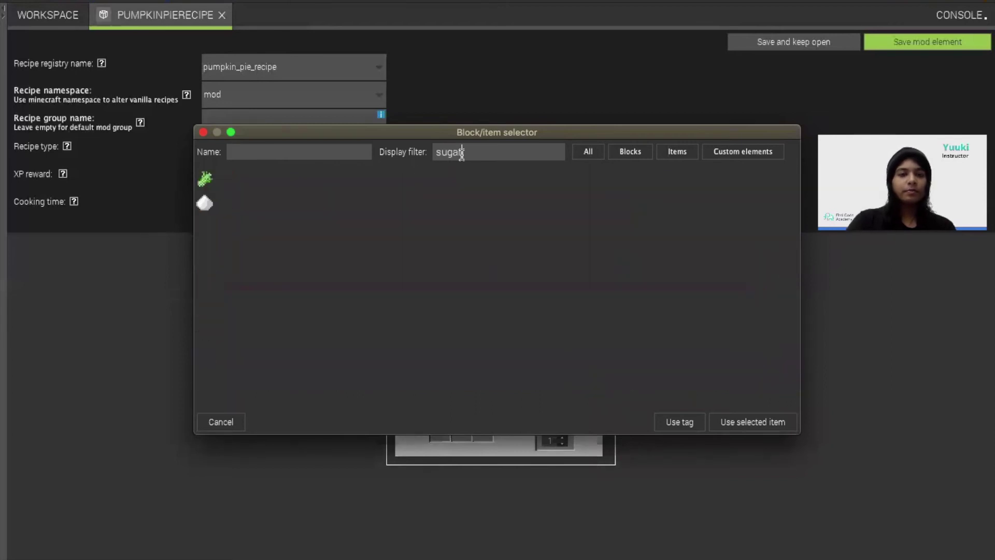
pyautogui.click(205, 203)
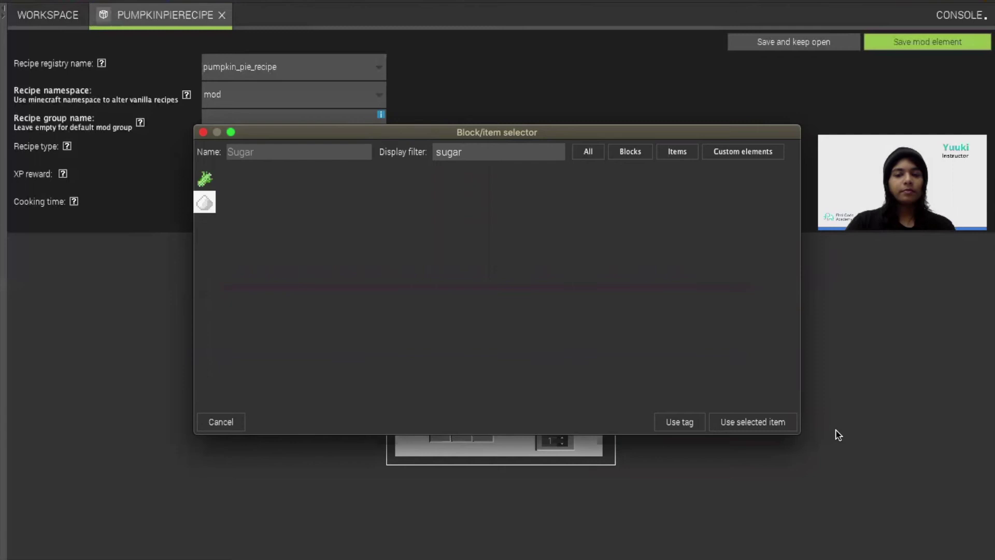
pyautogui.click(758, 428)
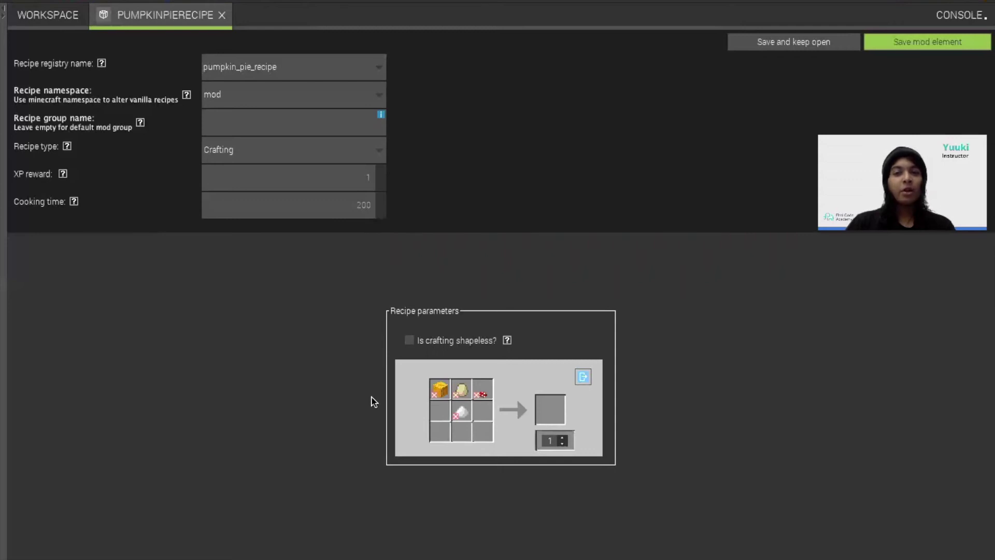
# Set the custom PumpkinPie food as the recipe's output and save the recipe element.
pyautogui.click(556, 419)
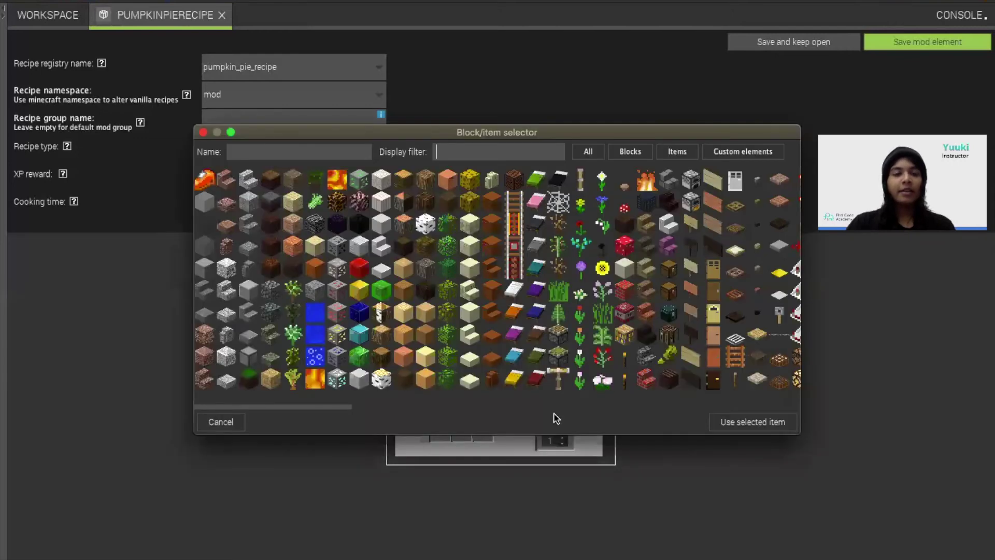
pyautogui.click(202, 181)
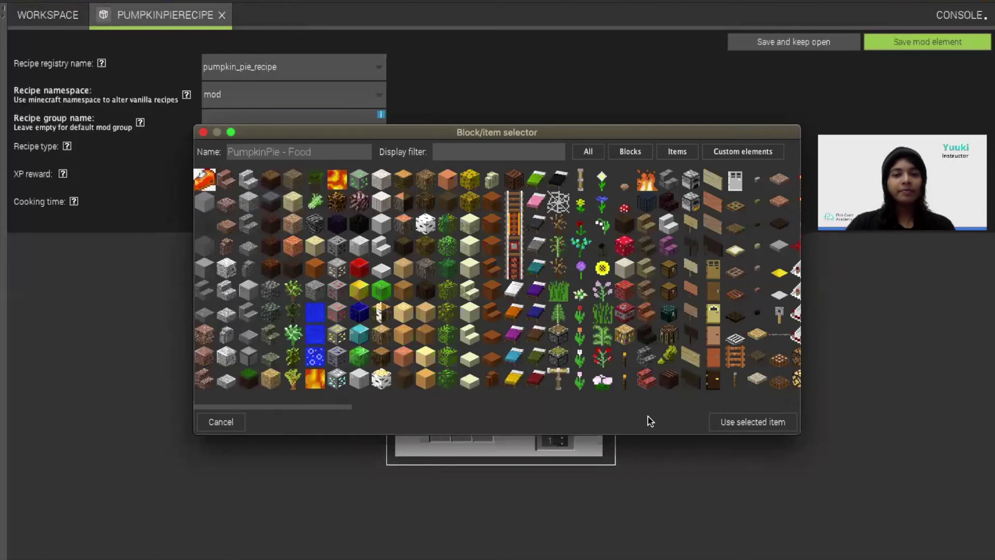
pyautogui.click(719, 423)
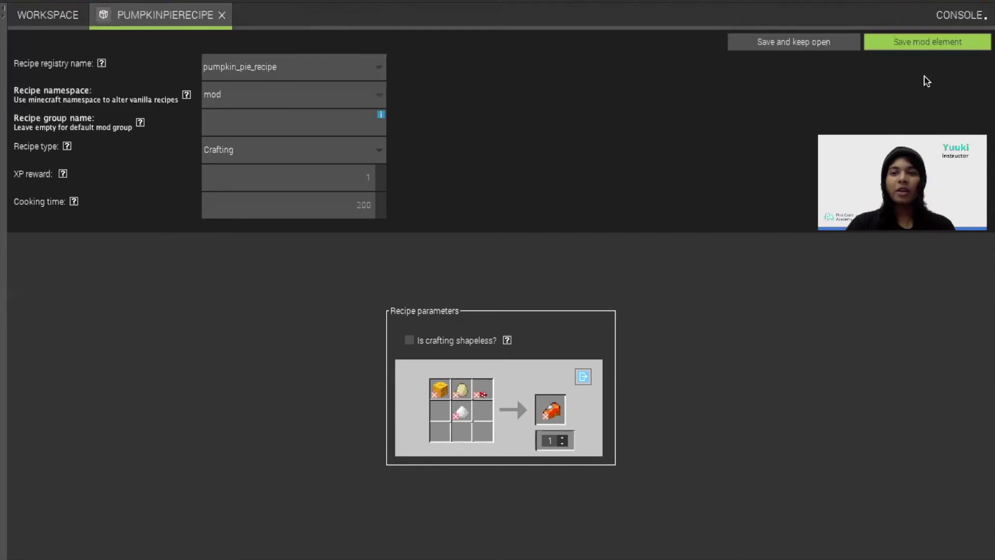
pyautogui.click(936, 47)
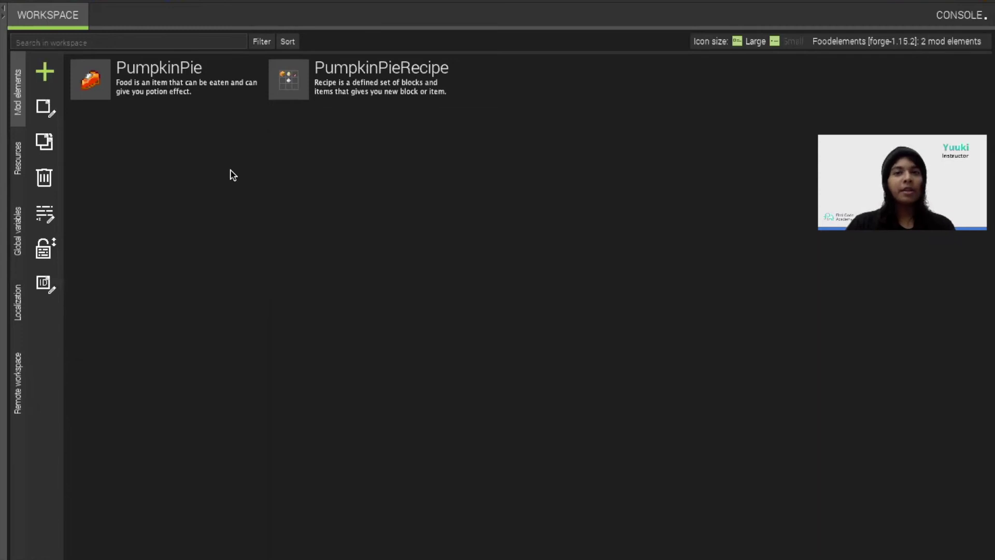
# Create a Food mod element named PumpkinSoup.
pyautogui.click(50, 76)
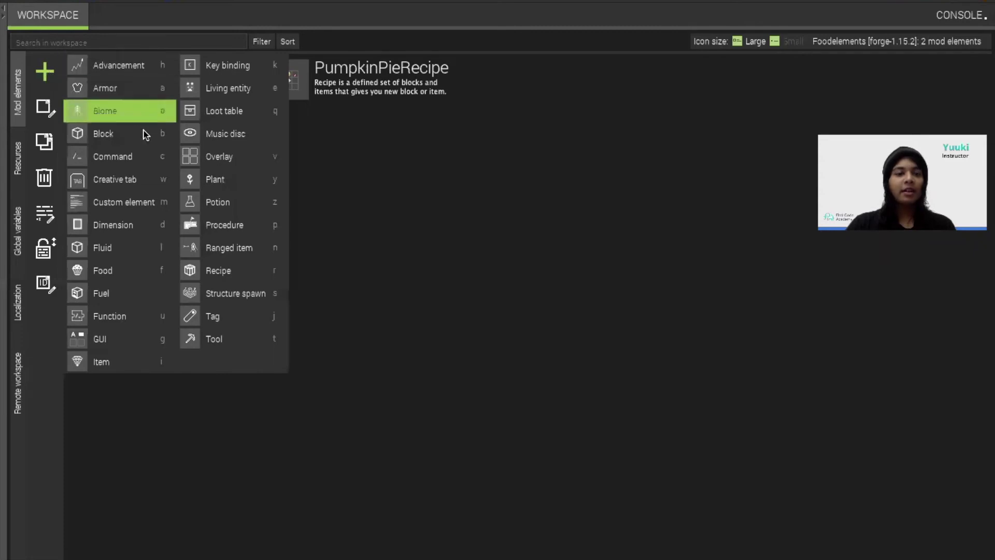
pyautogui.click(133, 279)
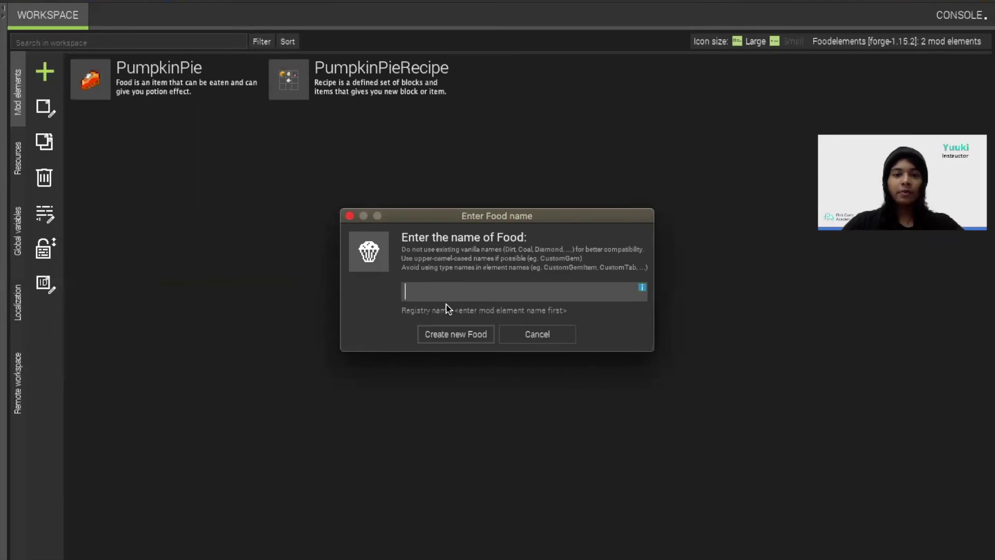
pyautogui.write('P')
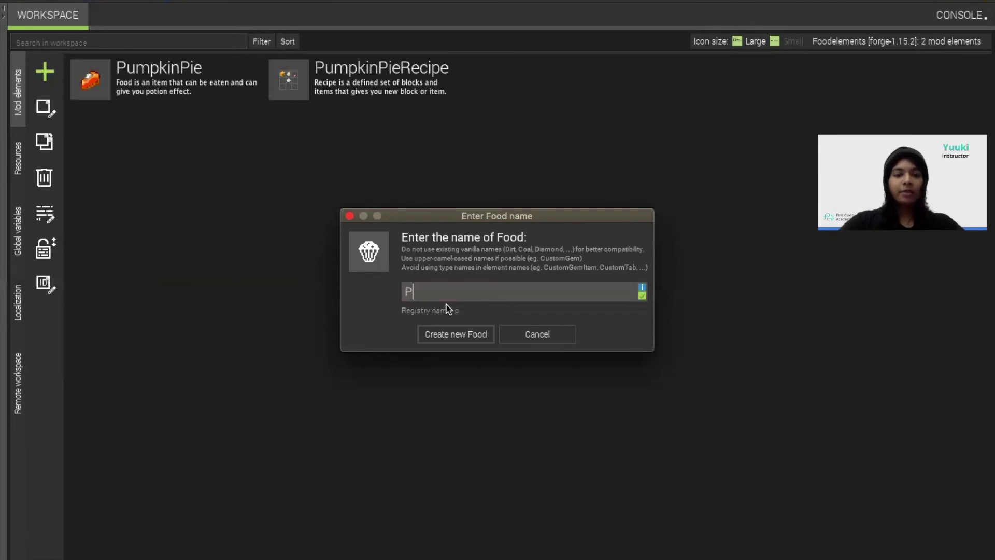
pyautogui.write('umpkinSoup')
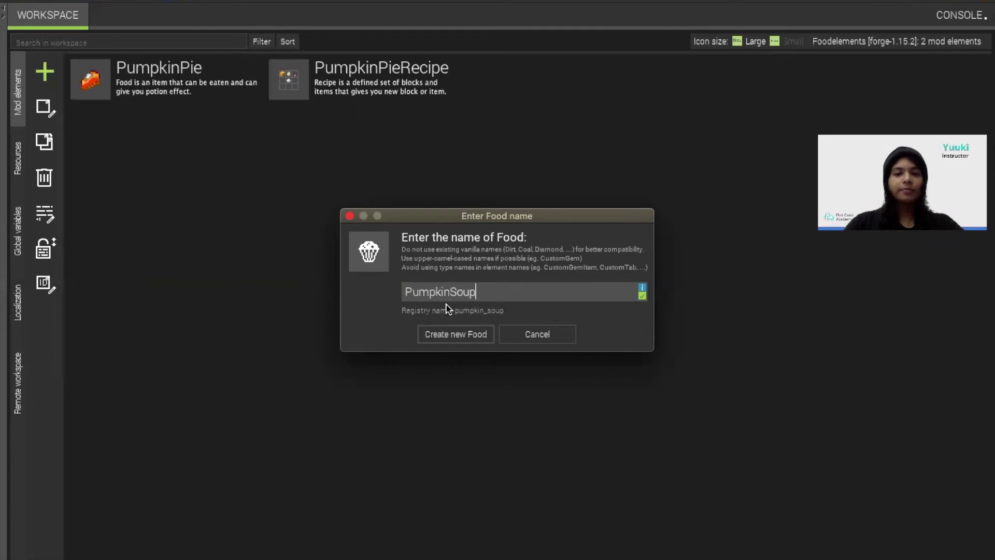
pyautogui.click(469, 336)
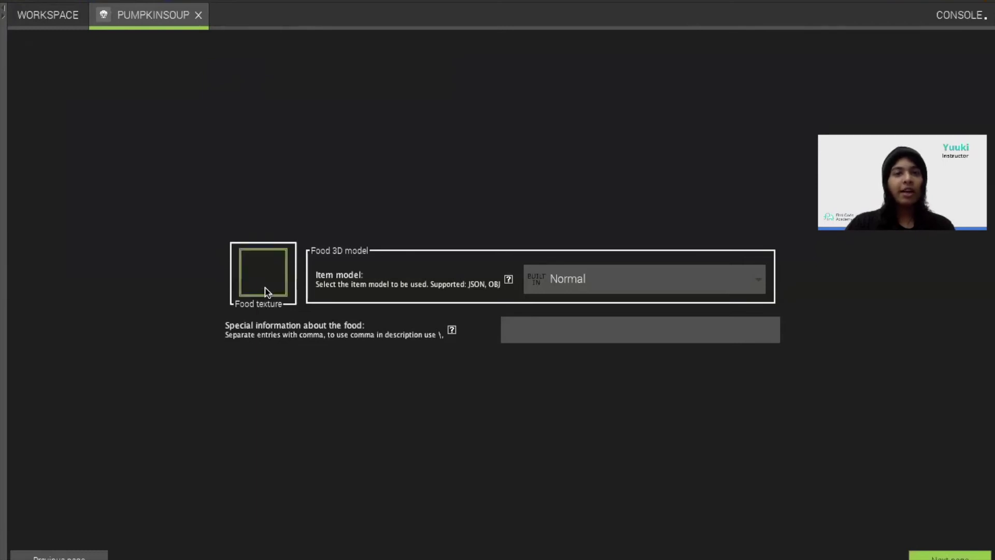
# Assign the round orange soup texture with the green centre to the food and continue to its properties.
pyautogui.click(266, 291)
pyautogui.click(245, 165)
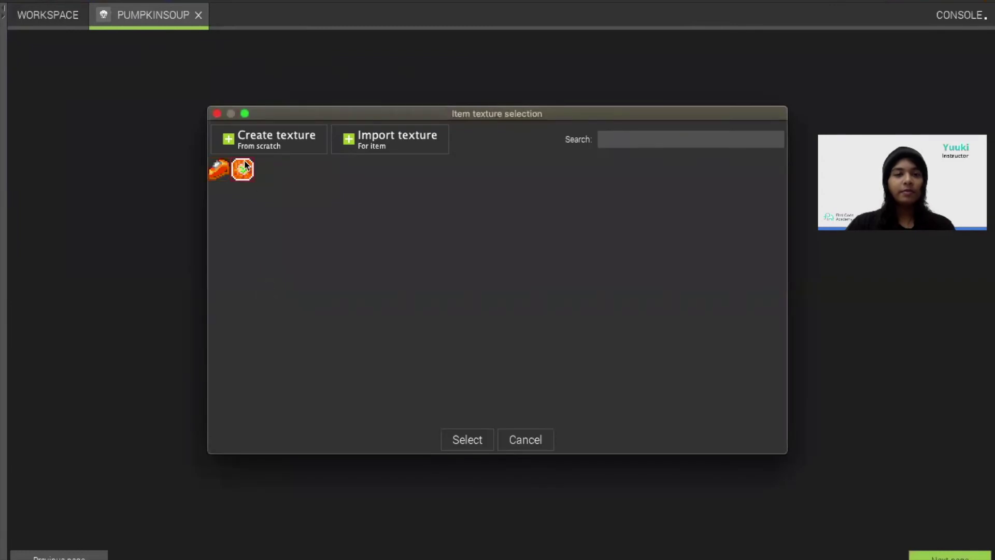
pyautogui.click(469, 442)
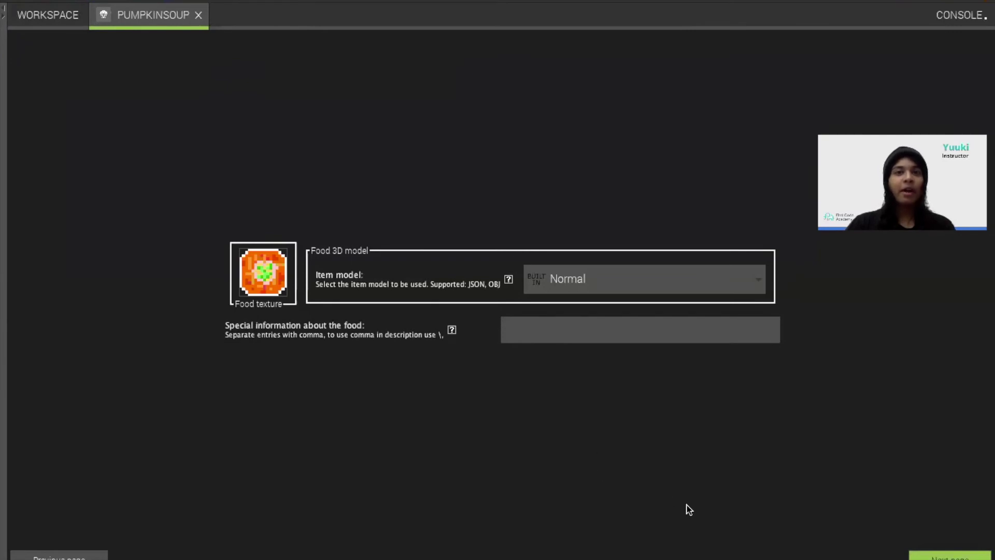
pyautogui.click(926, 557)
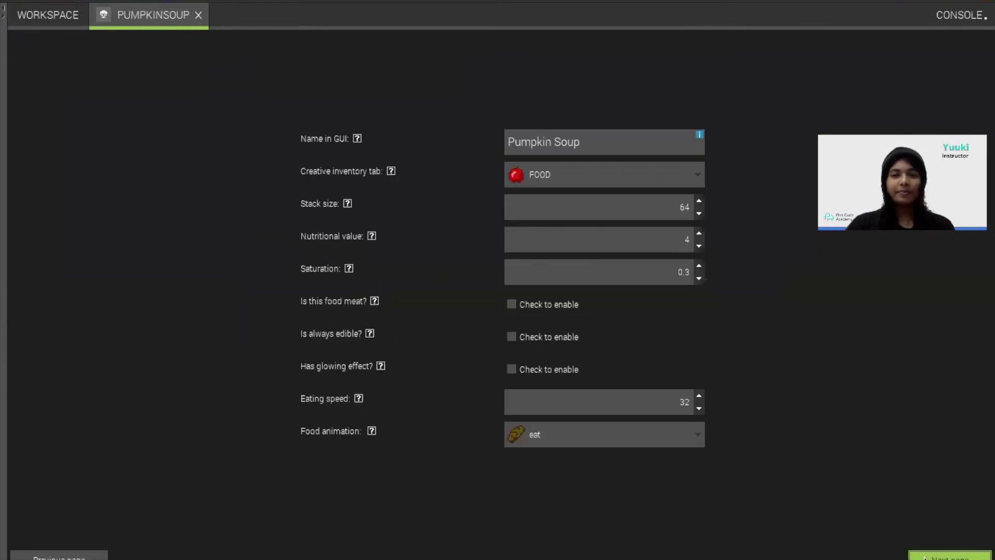
# Keep the soup in the FOOD creative inventory category, set its nutritional value to 7, make it always edible, and save the element.
pyautogui.click(702, 176)
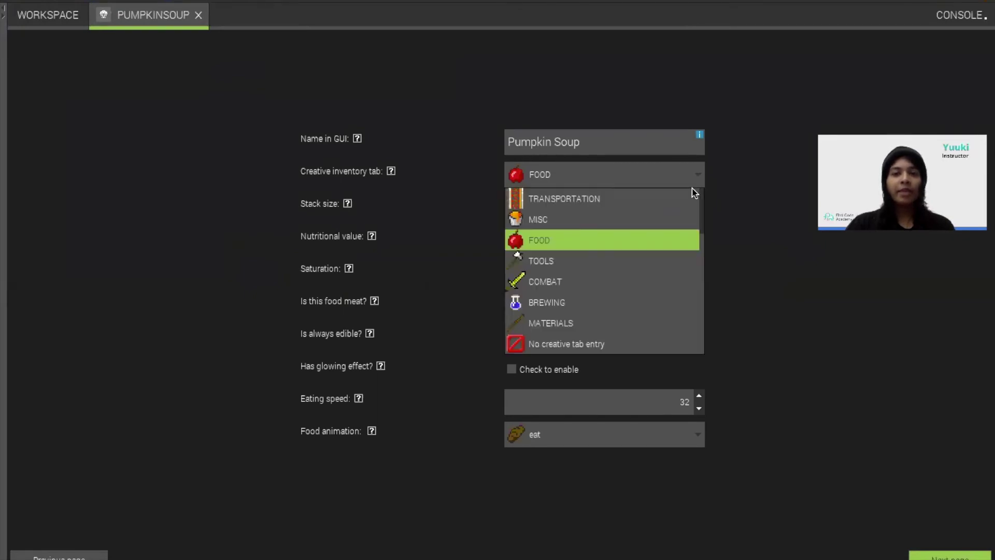
pyautogui.click(642, 240)
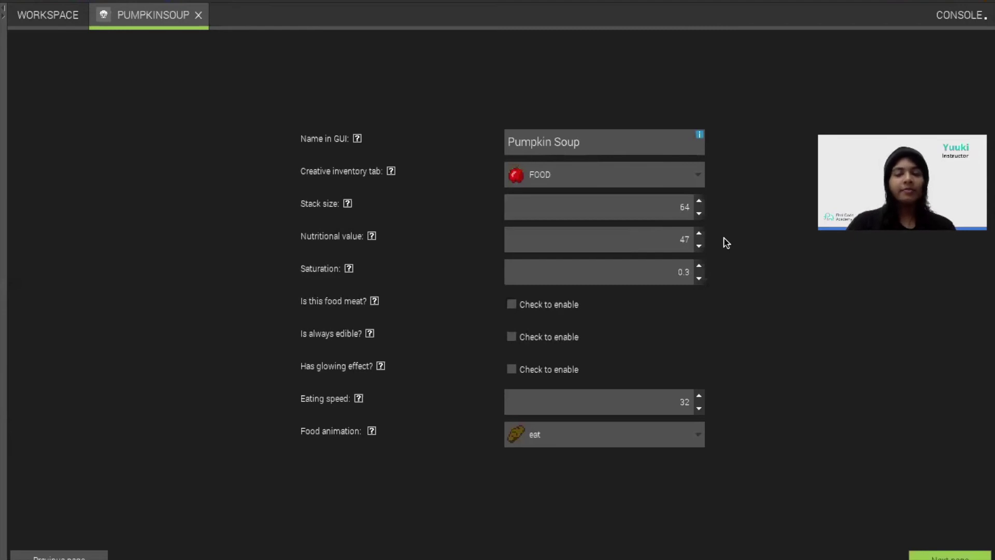
pyautogui.write('7')
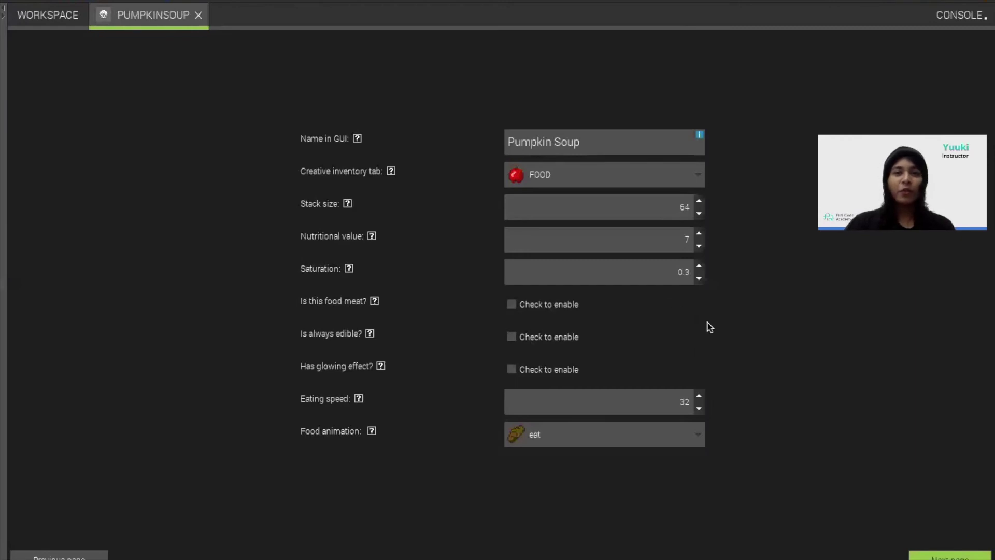
pyautogui.click(511, 337)
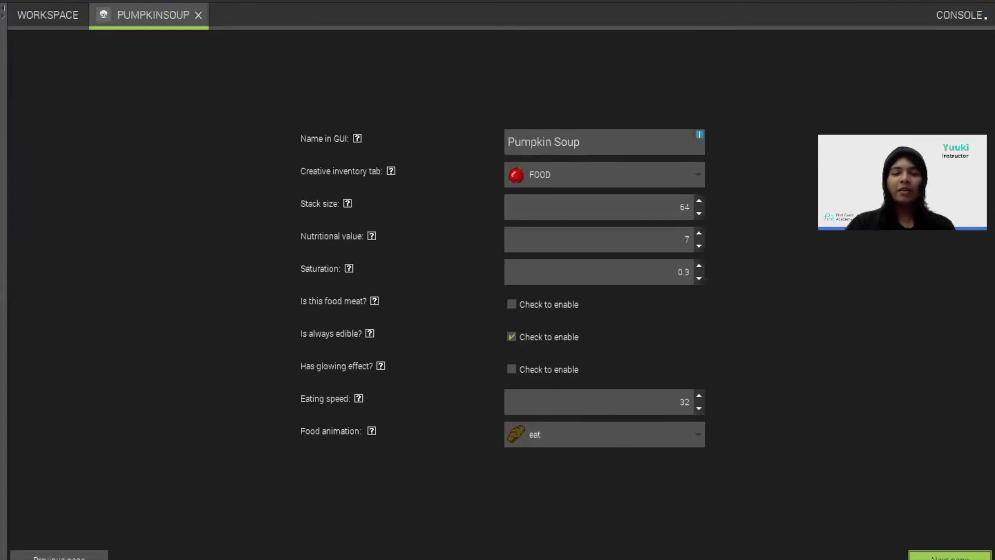
pyautogui.click(950, 557)
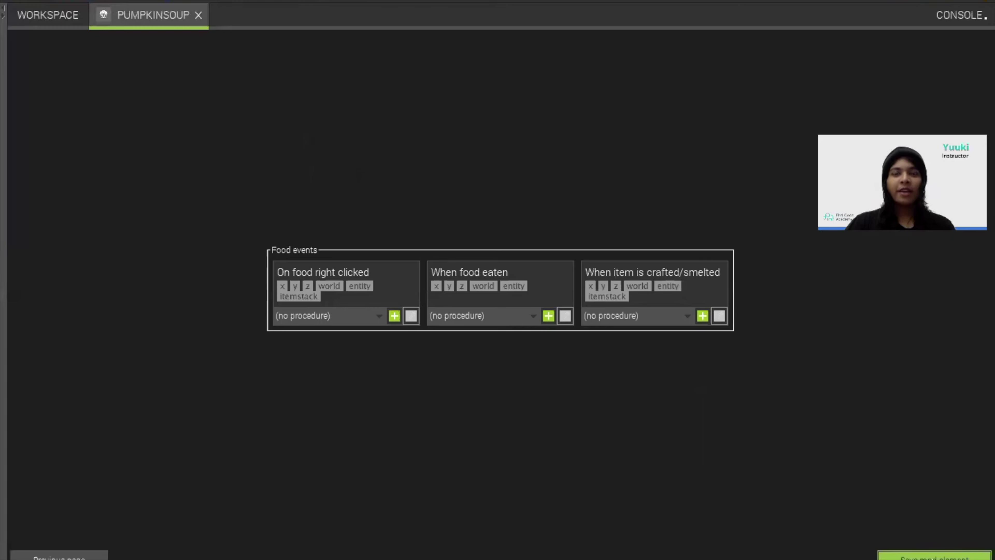
pyautogui.click(932, 558)
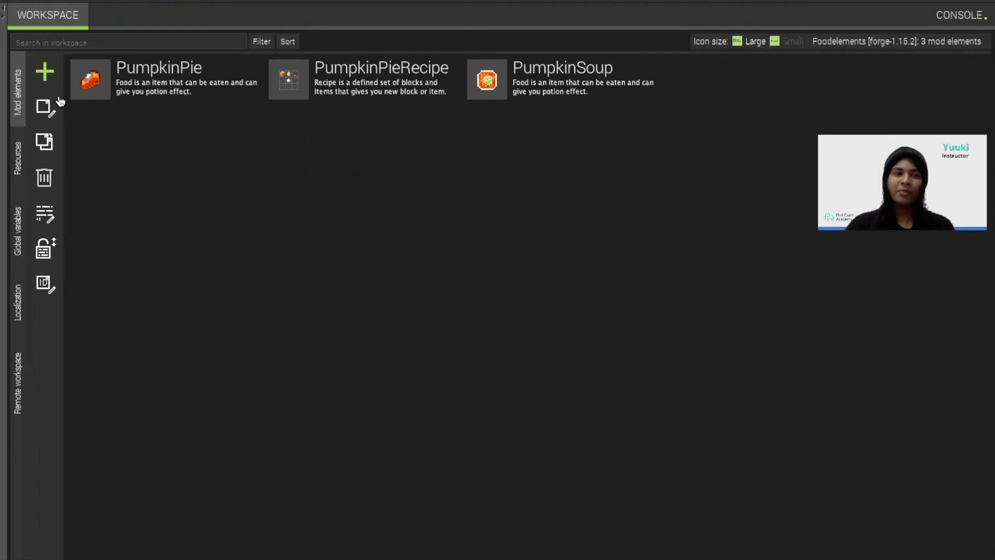
# Create a Recipe mod element named PumpkinSoupRecipe.
pyautogui.click(48, 82)
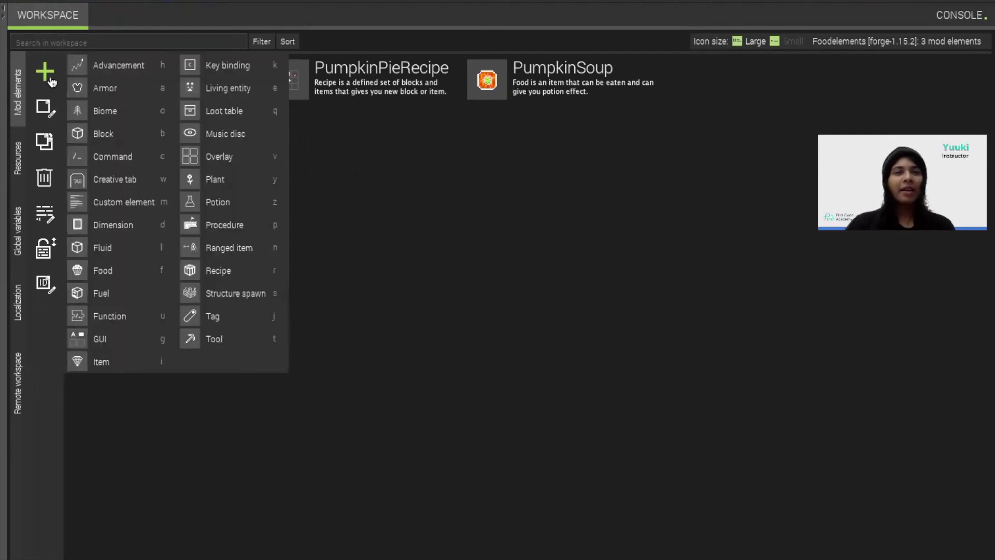
pyautogui.click(236, 269)
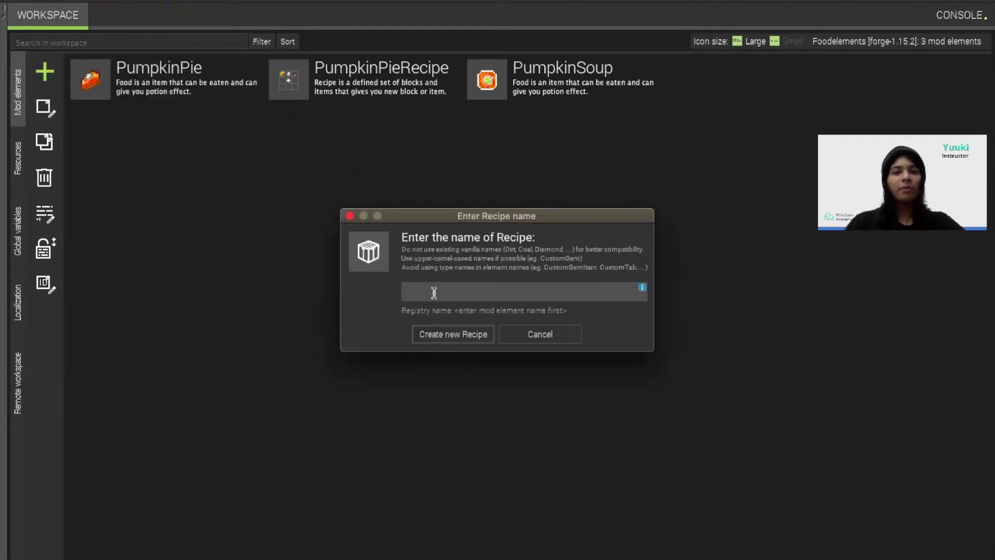
pyautogui.write('P')
pyautogui.write('pkinSoup')
pyautogui.press('BackSpace')
pyautogui.press('BackSpace')
pyautogui.press('BackSpace')
pyautogui.press('BackSpace')
pyautogui.write('So')
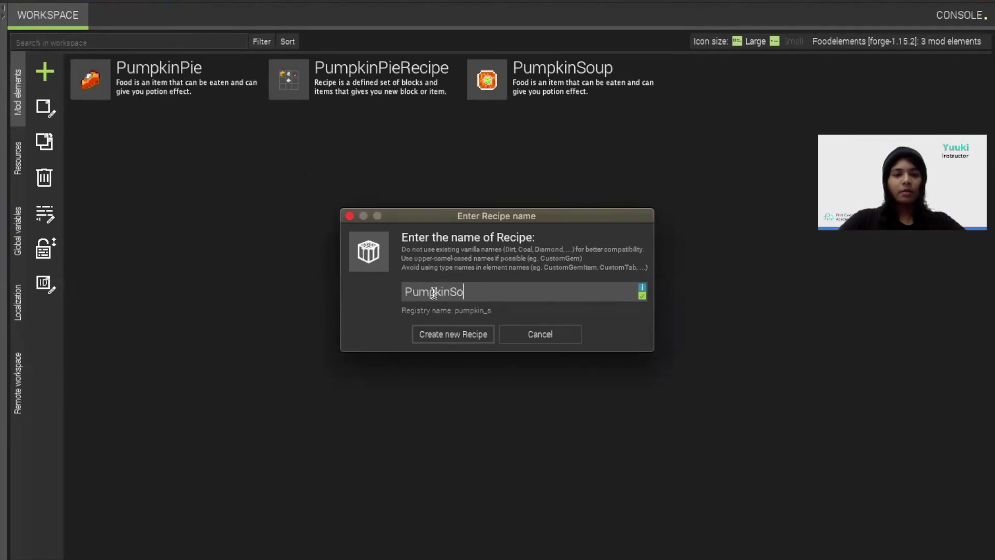
pyautogui.write('upRecipe')
pyautogui.click(461, 335)
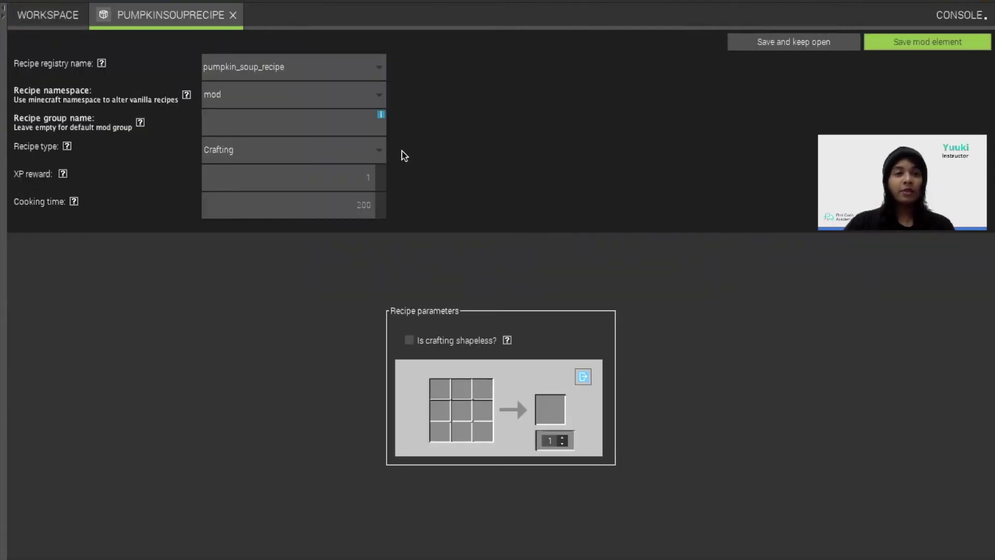
# Keep the recipe type as Crafting and place a Pumpkin in both upper corner slots of the crafting grid.
pyautogui.click(380, 153)
pyautogui.click(371, 176)
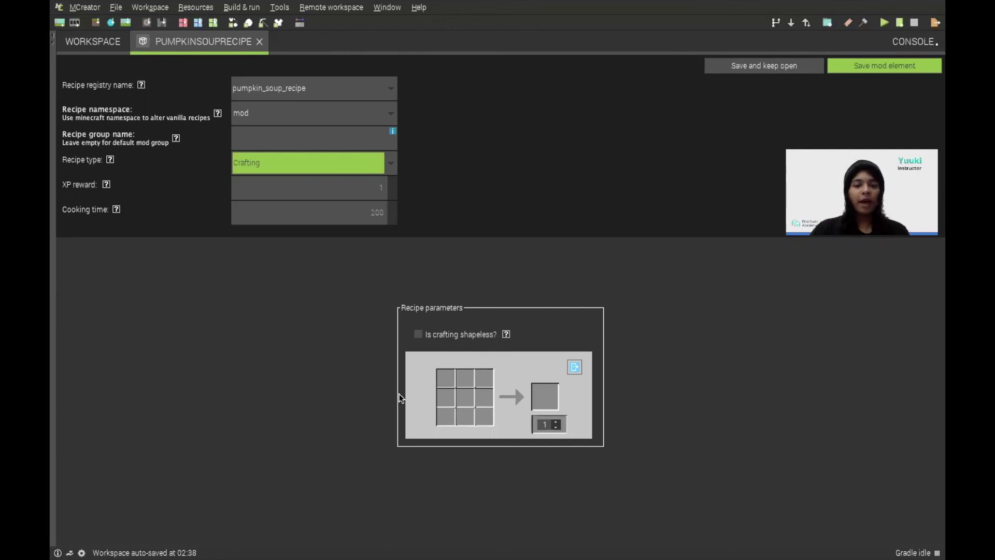
pyautogui.click(451, 384)
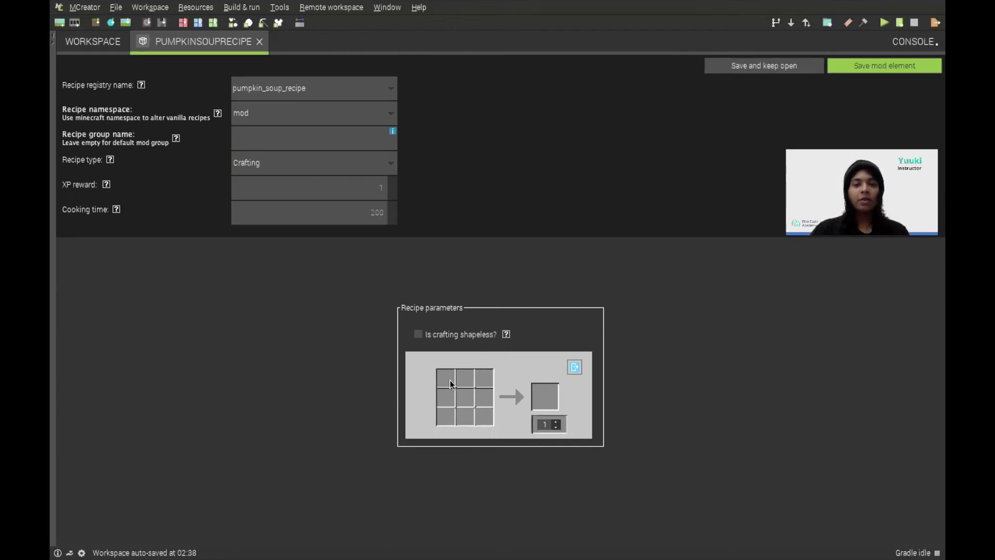
pyautogui.write('p')
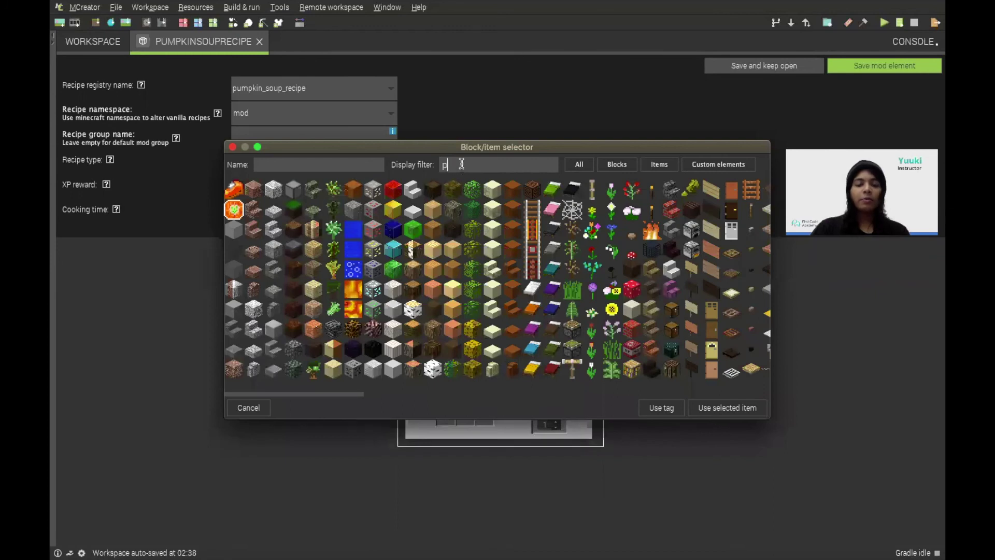
pyautogui.write('um')
pyautogui.click(235, 231)
pyautogui.click(714, 408)
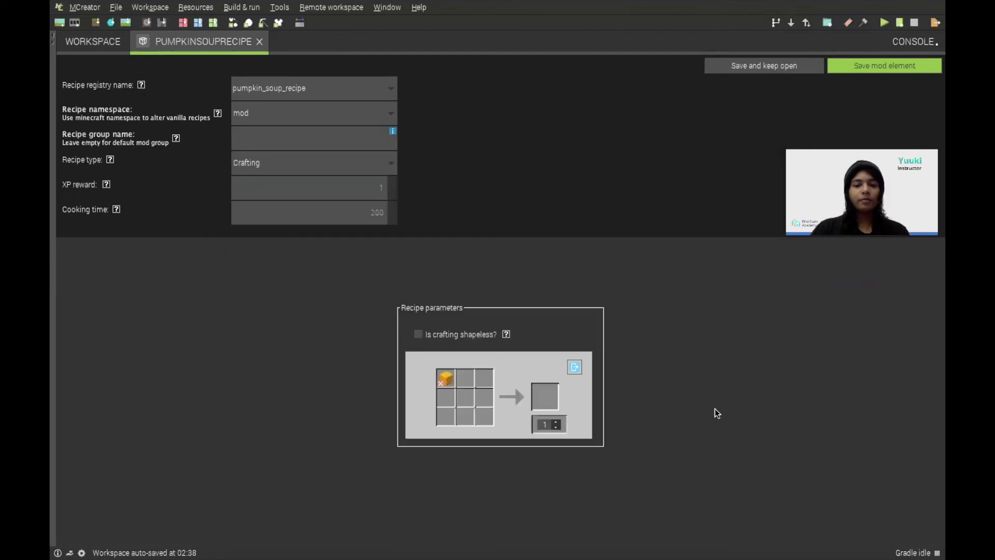
pyautogui.click(484, 379)
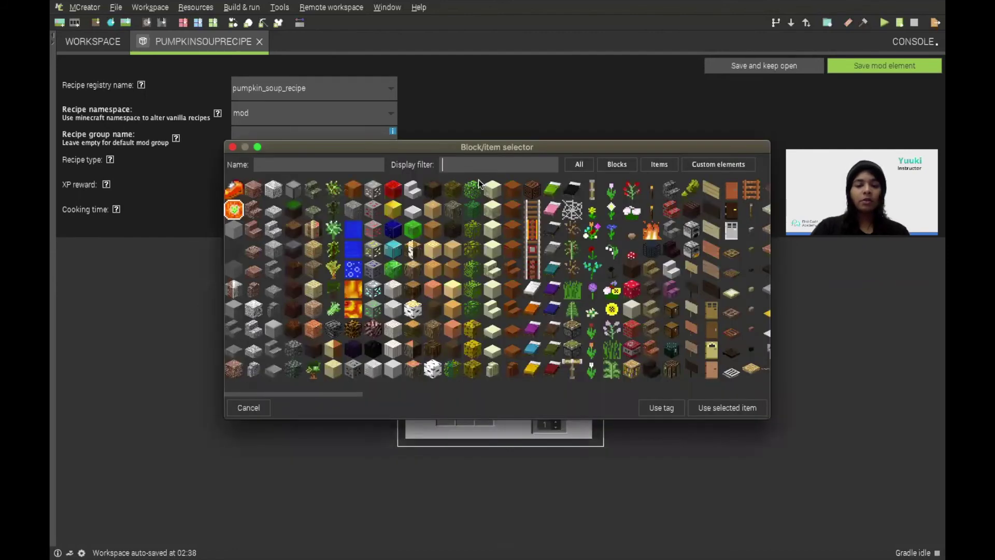
pyautogui.write('pum')
pyautogui.click(233, 232)
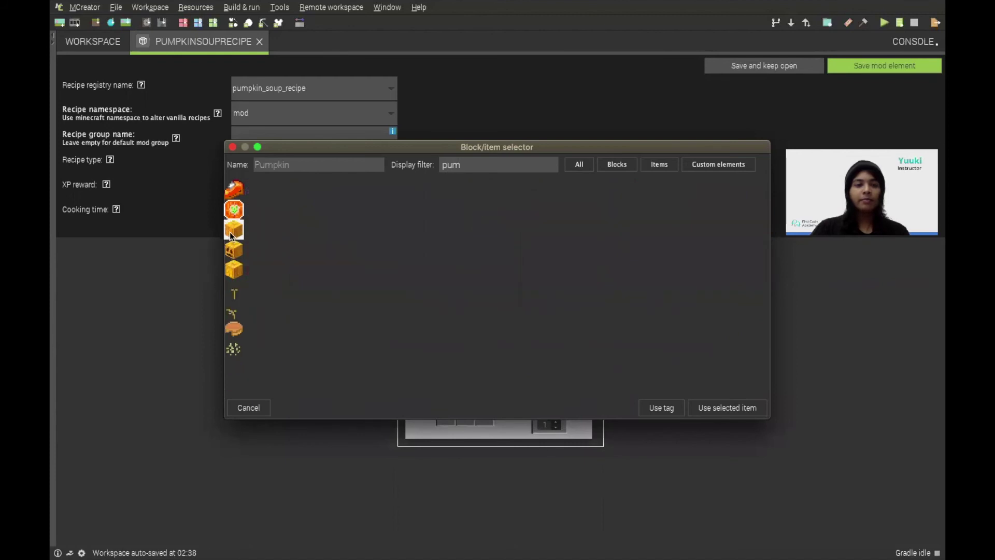
pyautogui.click(735, 408)
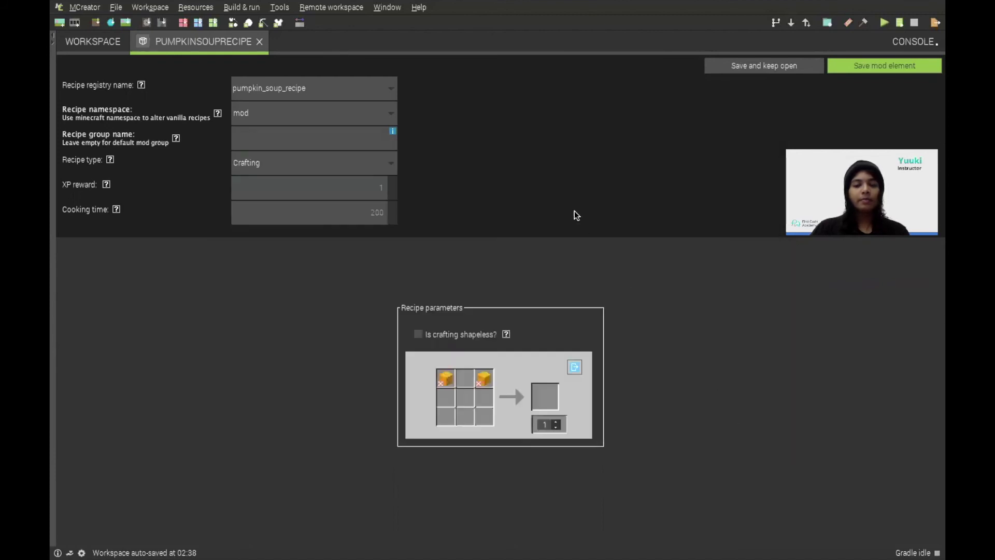
# Place a red mushroom in the upper middle slot of the crafting grid, between the two pumpkins.
pyautogui.click(465, 383)
pyautogui.click(483, 166)
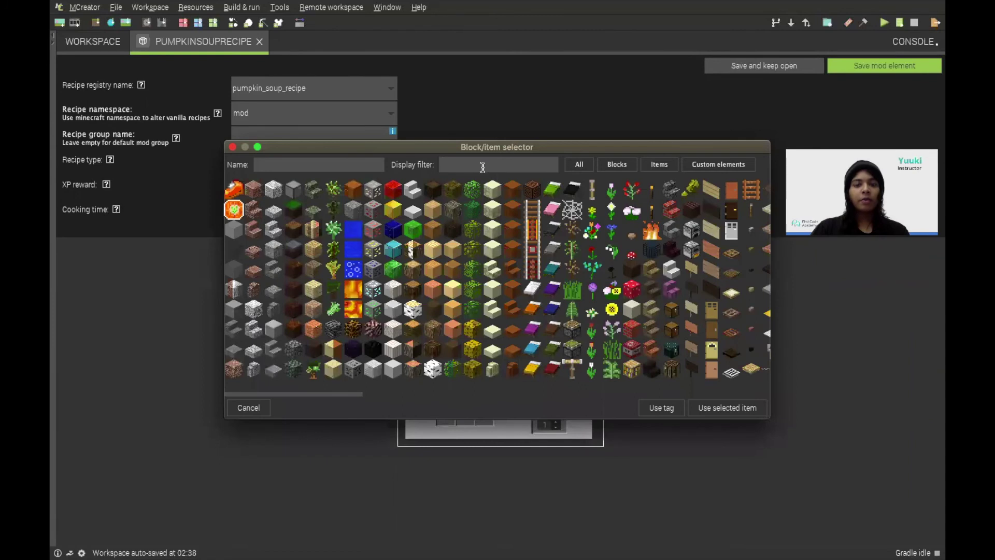
pyautogui.write('mush')
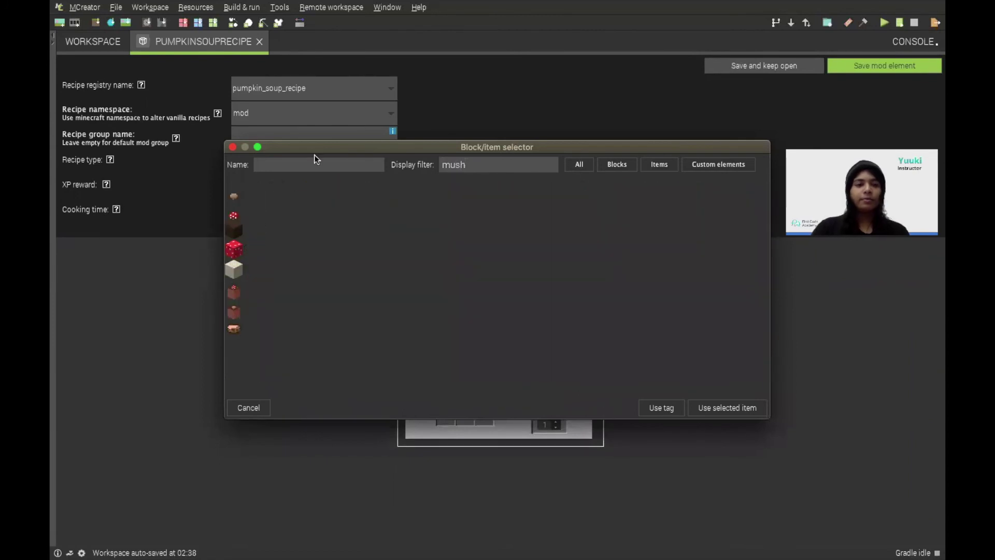
pyautogui.click(234, 211)
pyautogui.click(740, 409)
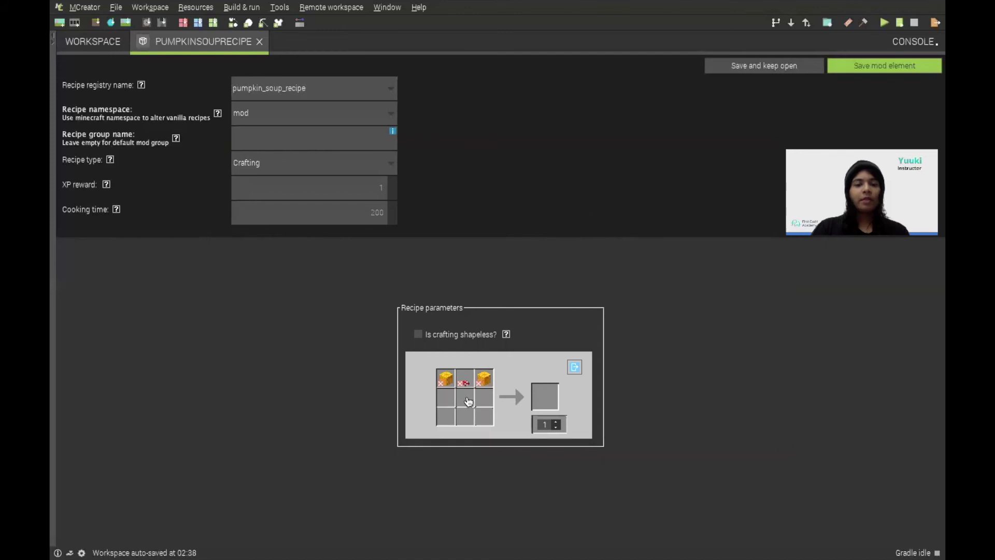
# Place a Bowl in the centre slot of the crafting grid.
pyautogui.click(468, 401)
pyautogui.write('bo')
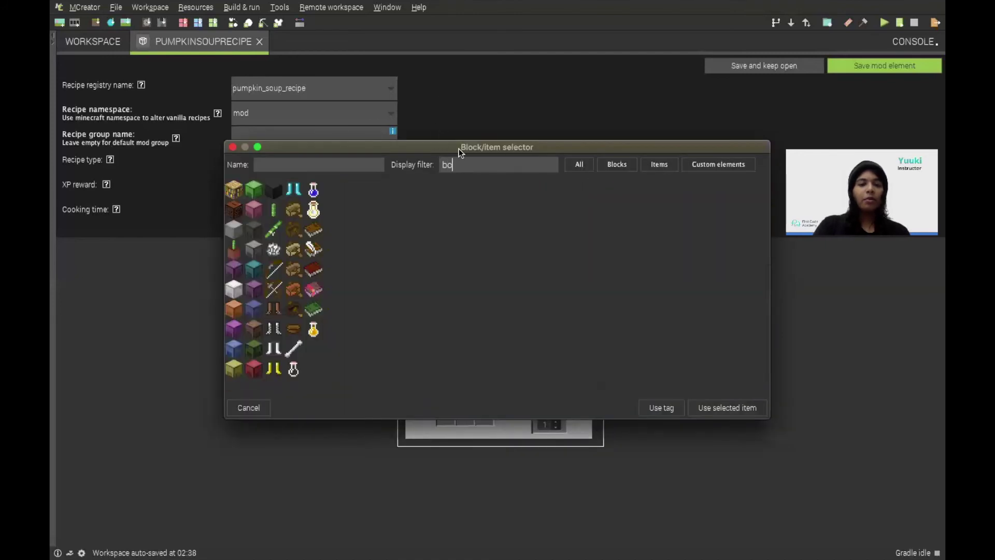
pyautogui.write('w')
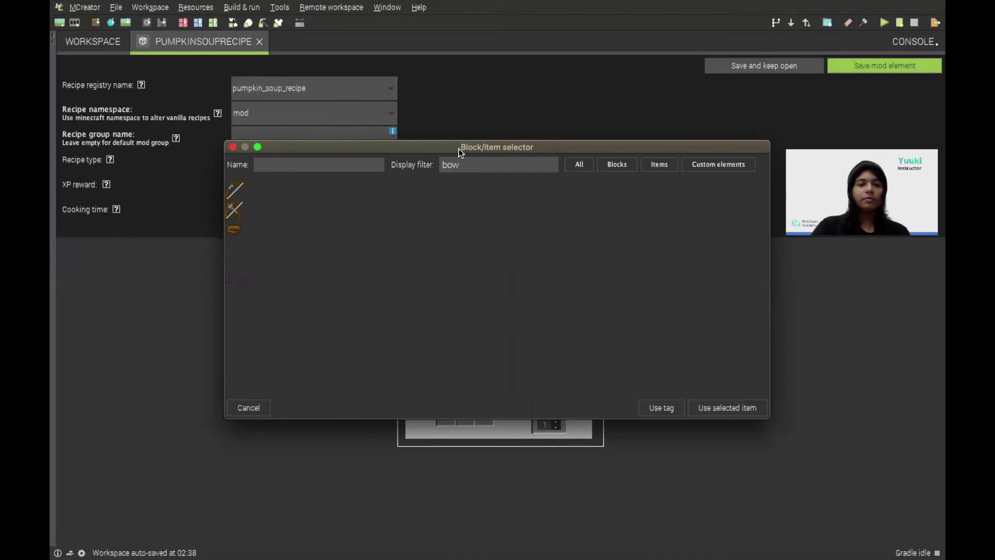
pyautogui.click(233, 232)
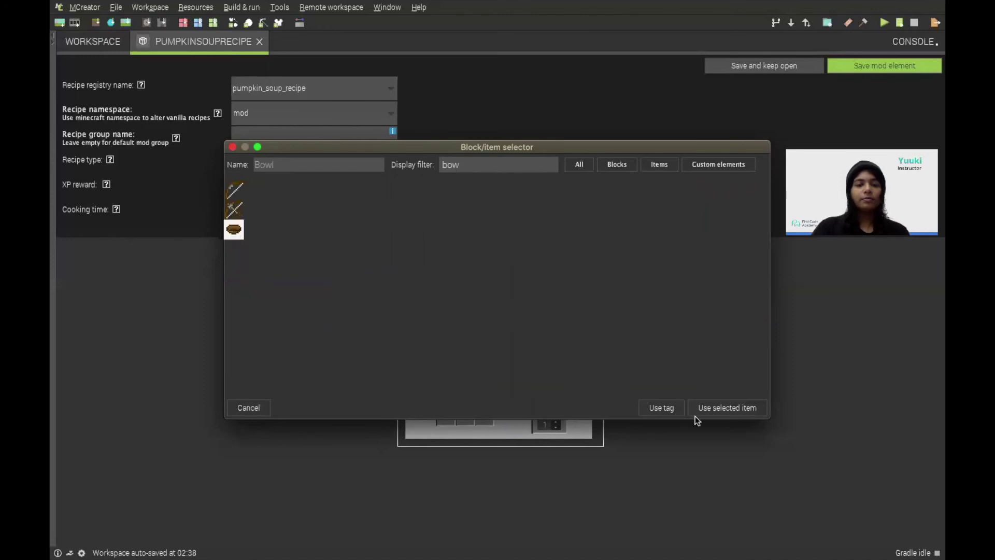
pyautogui.click(728, 407)
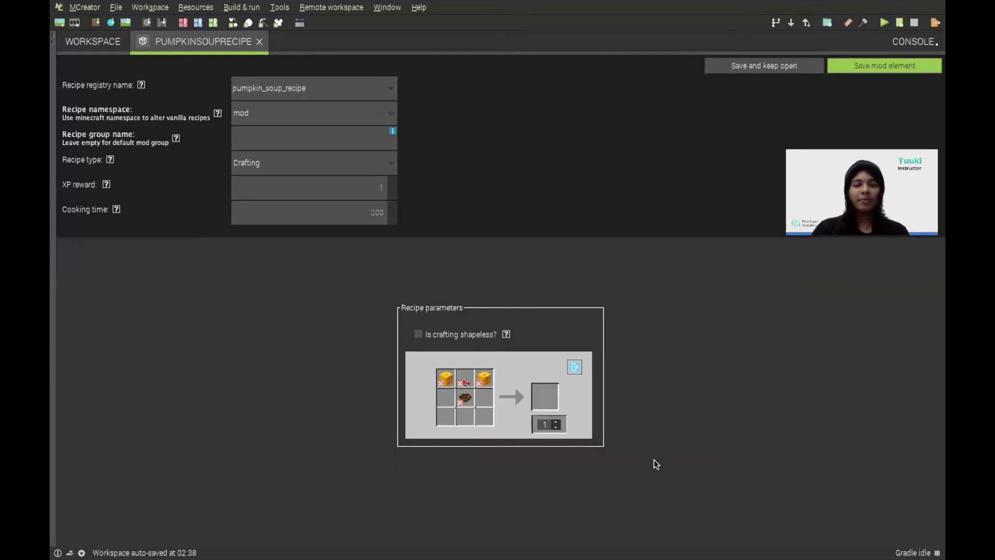
# Set the custom PumpkinSoup food as the recipe's result and save the recipe element.
pyautogui.click(549, 402)
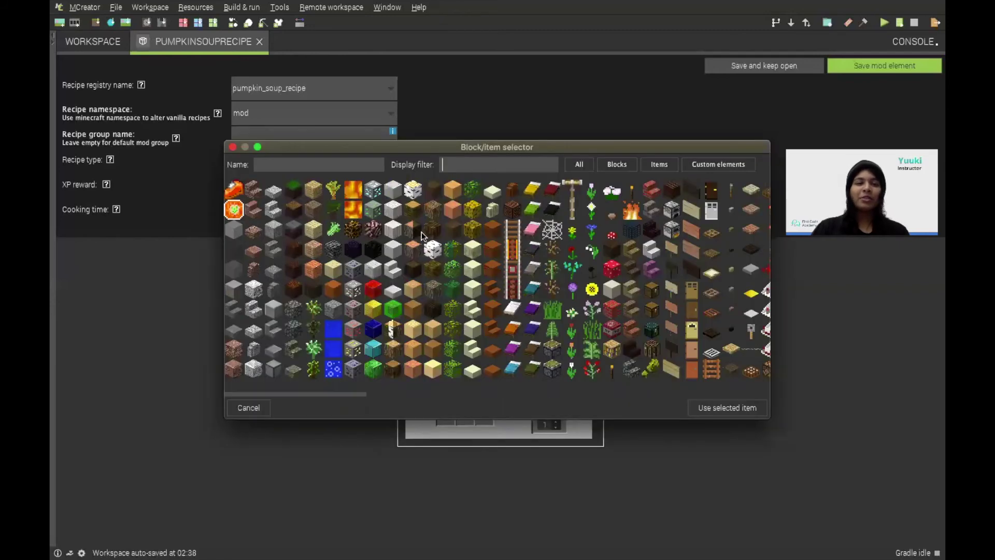
pyautogui.click(747, 409)
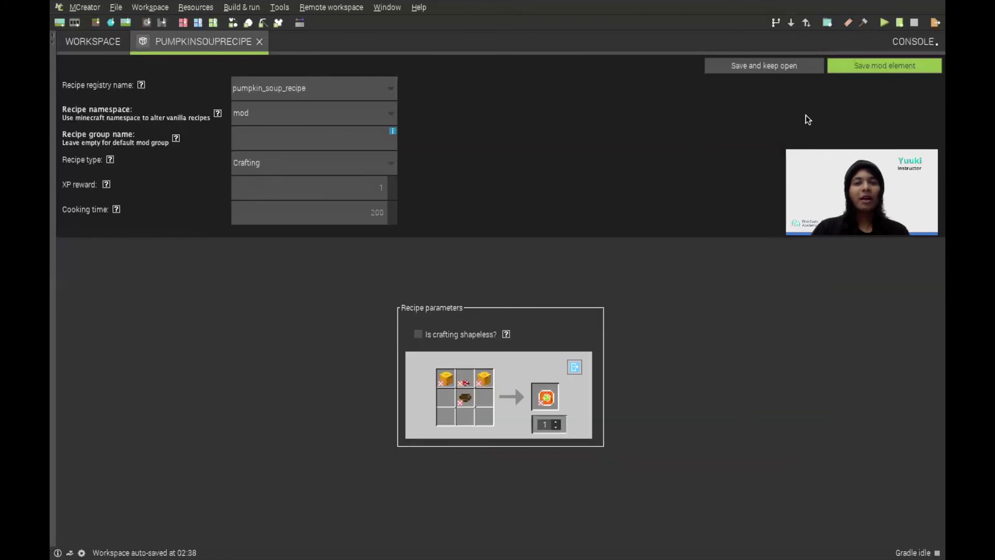
pyautogui.click(880, 67)
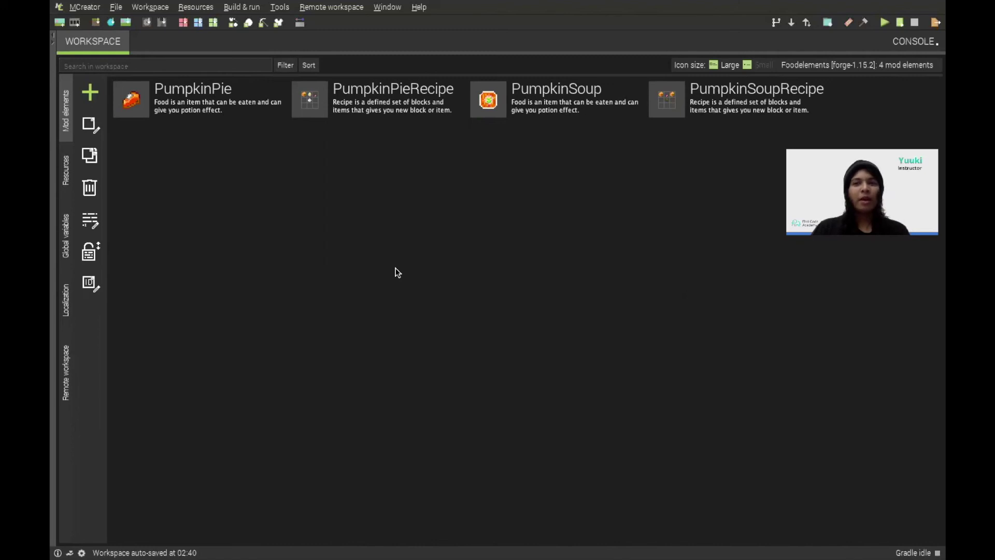
# Show the build console and run the Minecraft test client with the mod.
pyautogui.click(914, 43)
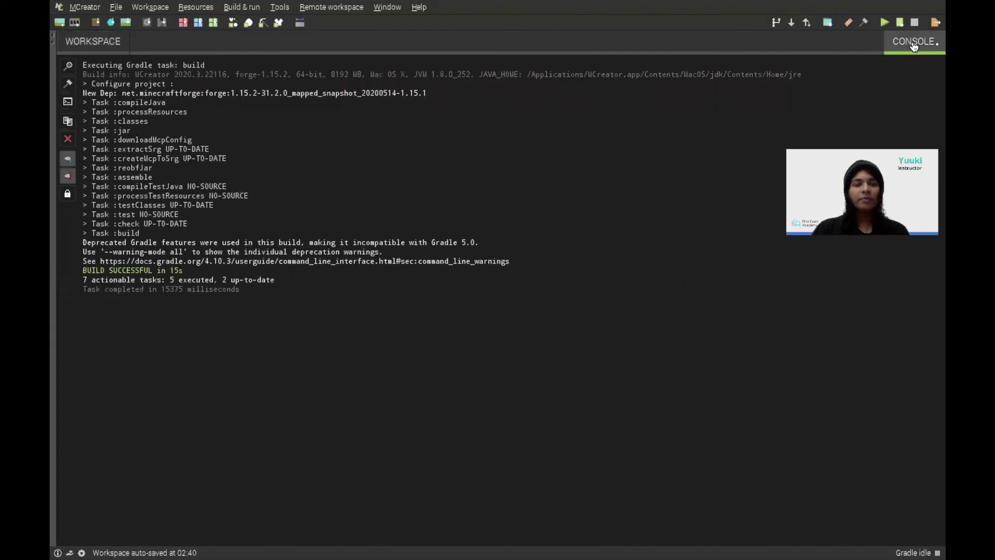
pyautogui.click(884, 25)
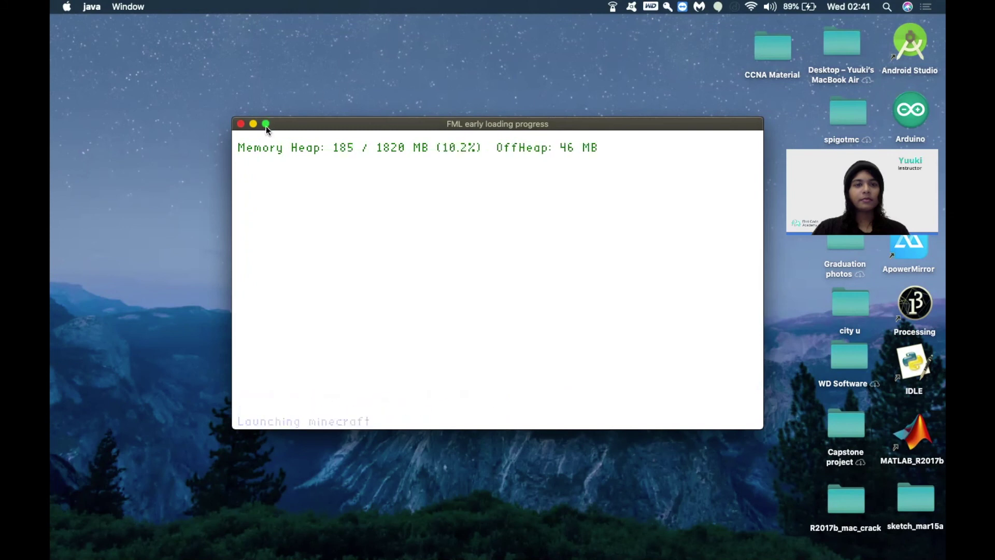
pyautogui.moveTo(266, 123)
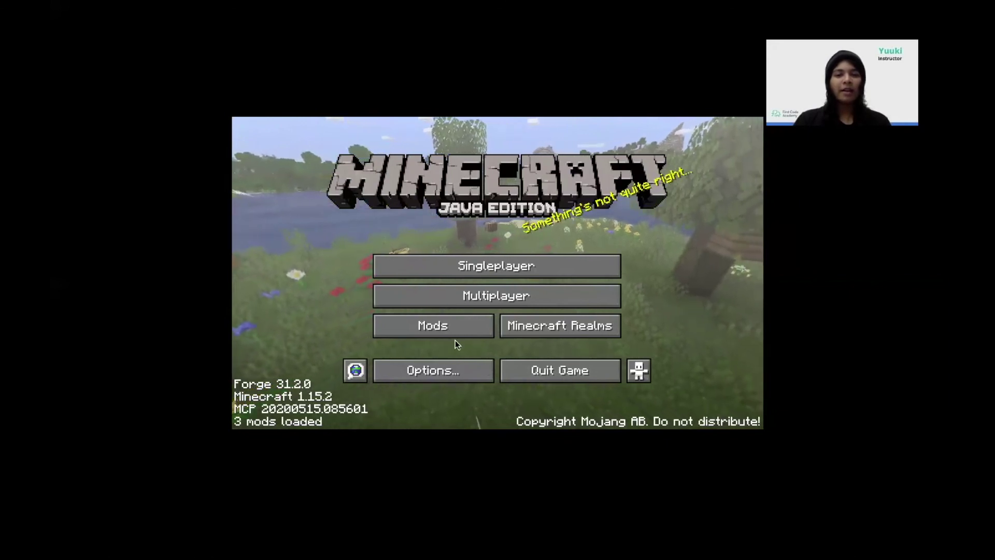
# Create a new singleplayer world named MyWorld in Creative game mode.
pyautogui.click(460, 267)
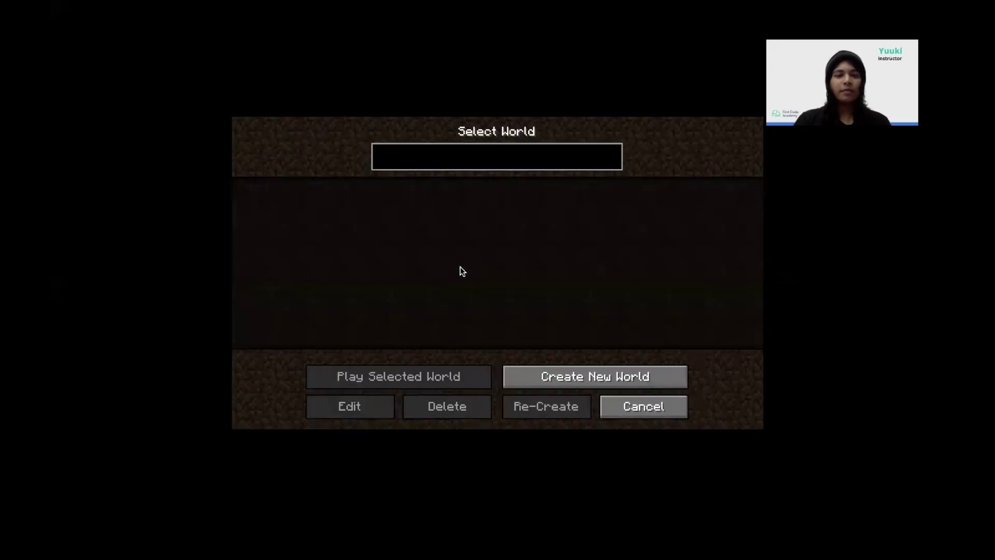
pyautogui.click(583, 375)
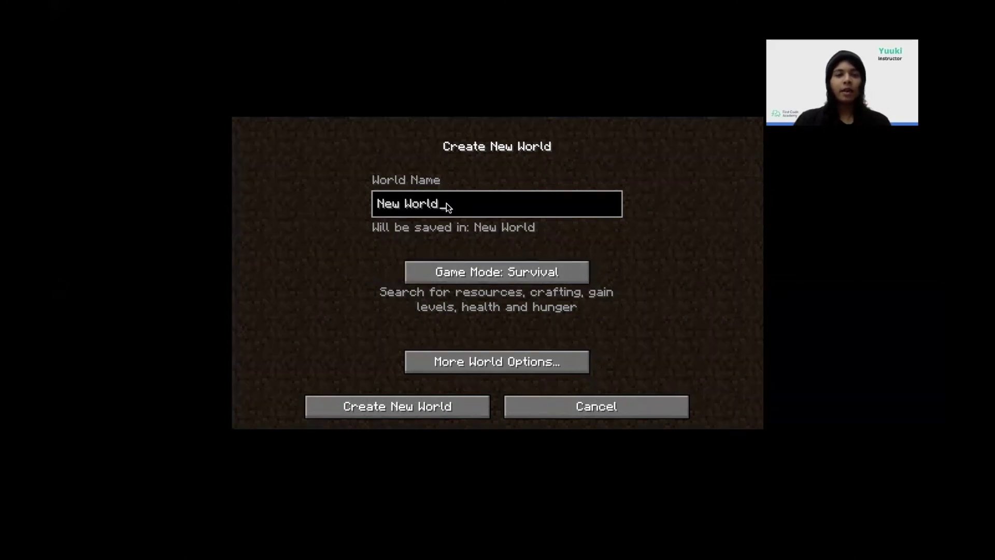
pyautogui.press('BackSpace')
pyautogui.press('BackSpace')
pyautogui.press('BackSpace')
pyautogui.press('BackSpace')
pyautogui.press('BackSpace')
pyautogui.press('BackSpace')
pyautogui.press('BackSpace')
pyautogui.press('BackSpace')
pyautogui.press('BackSpace')
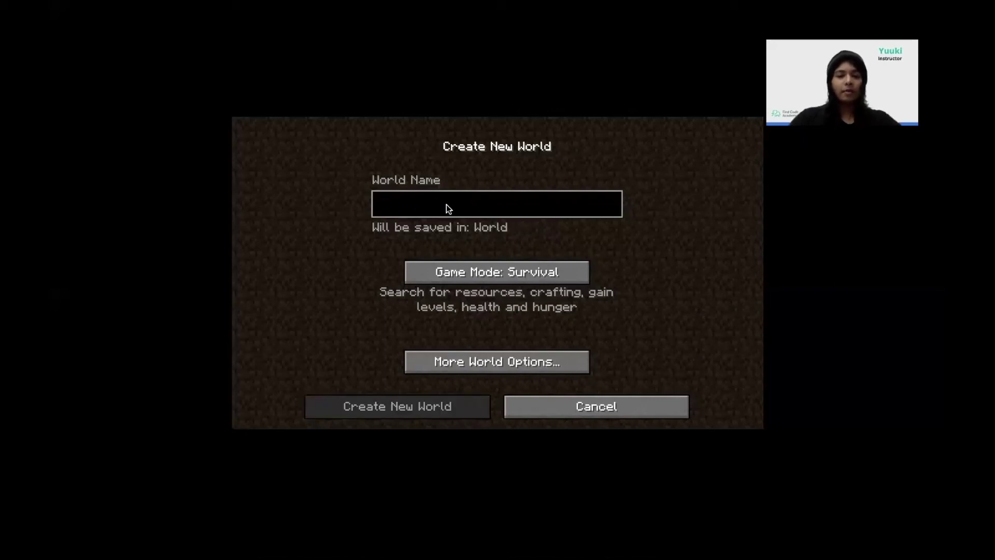
pyautogui.write('MyWorld')
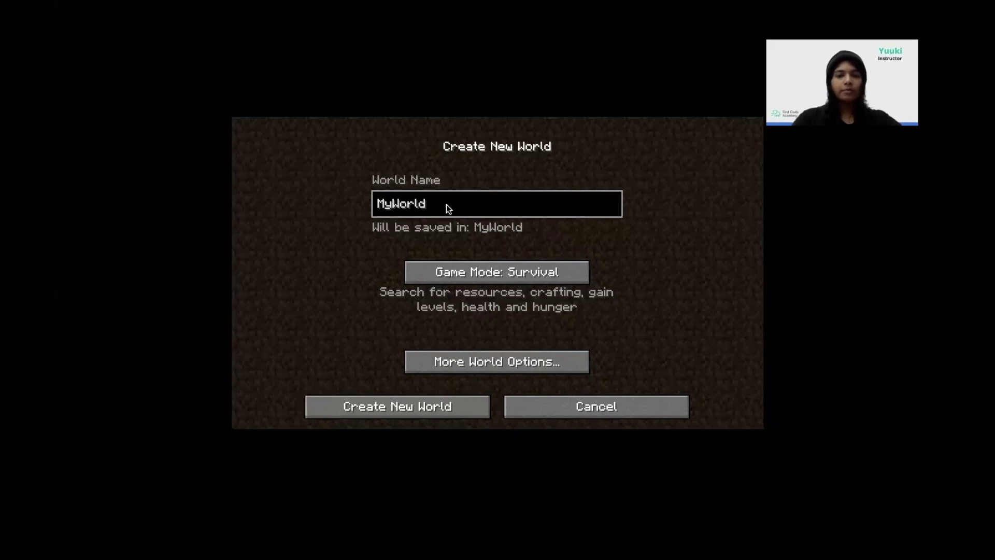
pyautogui.click(521, 273)
pyautogui.click(520, 273)
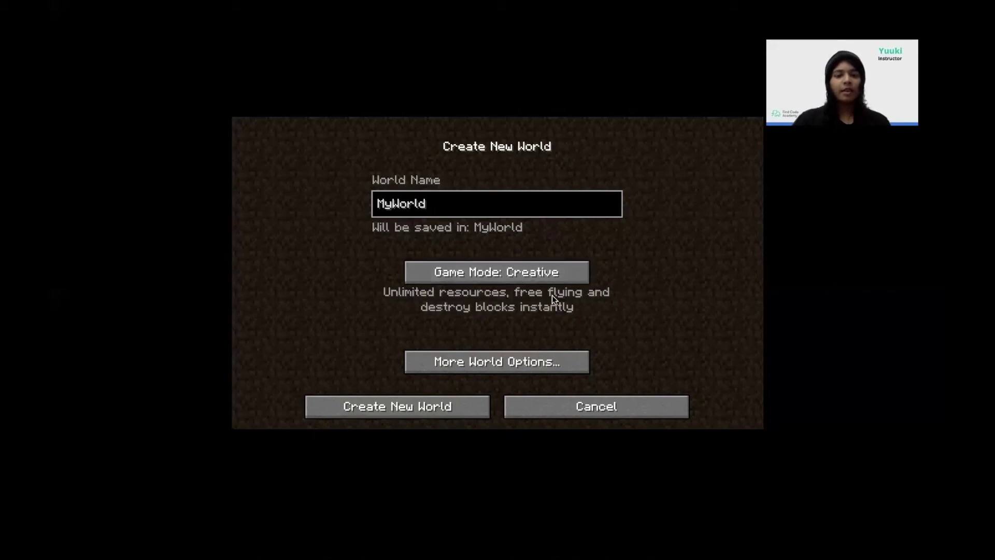
pyautogui.click(354, 402)
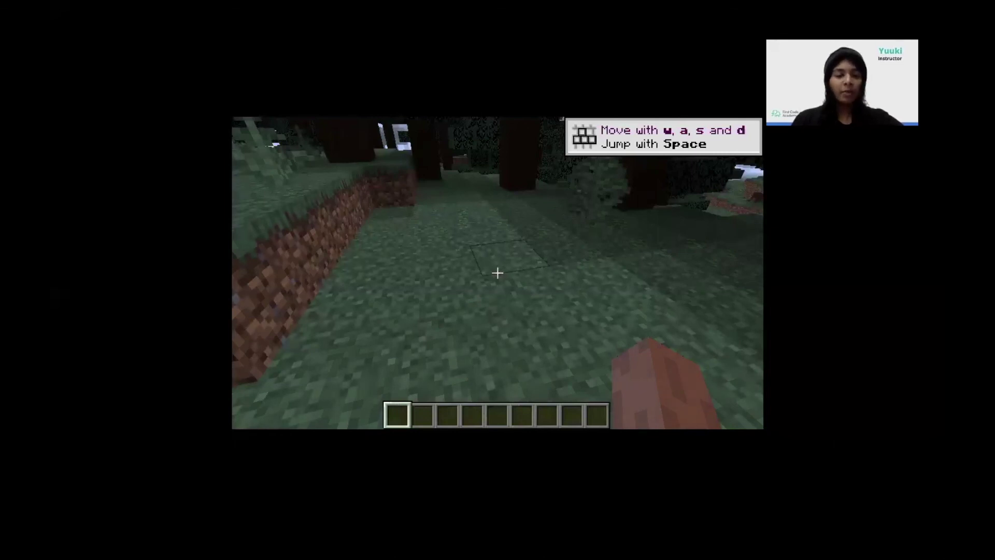
# Find a crafting table and pumpkins in the creative inventory and put one table and four pumpkins in the hotbar.
pyautogui.write('etcra')
pyautogui.hotkey('ctrl', 'a')
pyautogui.write('pum')
pyautogui.hotkey('ctrl', 'a')
pyautogui.click(397, 220)
pyautogui.click(420, 336)
pyautogui.click(397, 220)
pyautogui.click(442, 336)
pyautogui.click(397, 220)
pyautogui.click(464, 336)
pyautogui.click(397, 220)
pyautogui.click(487, 336)
# Search the creative inventory for "mu" and add two red mushrooms to the next free hotbar slots.
pyautogui.write('mu')
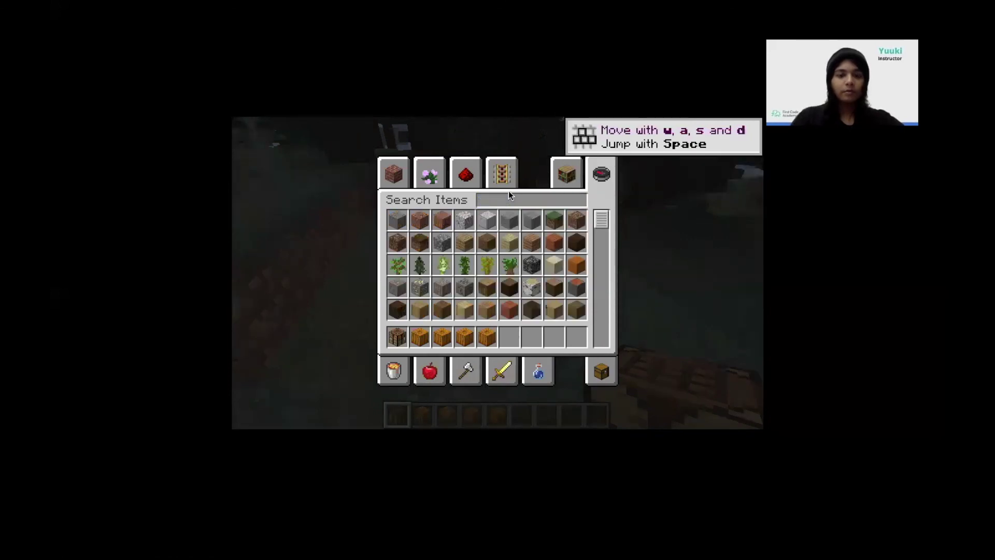
pyautogui.click(419, 220)
pyautogui.click(510, 335)
pyautogui.click(529, 336)
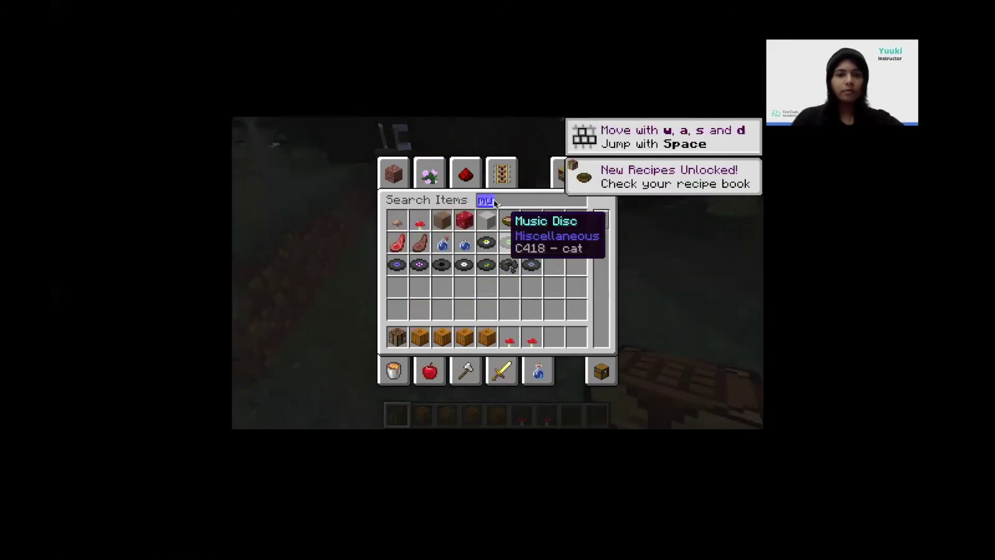
# Search the creative inventory for egg and sugar and add one of each to the hotbar.
pyautogui.write('egg')
pyautogui.keyDown('shift'); pyautogui.click(508, 217); pyautogui.keyUp('shift')
pyautogui.write('sugar')
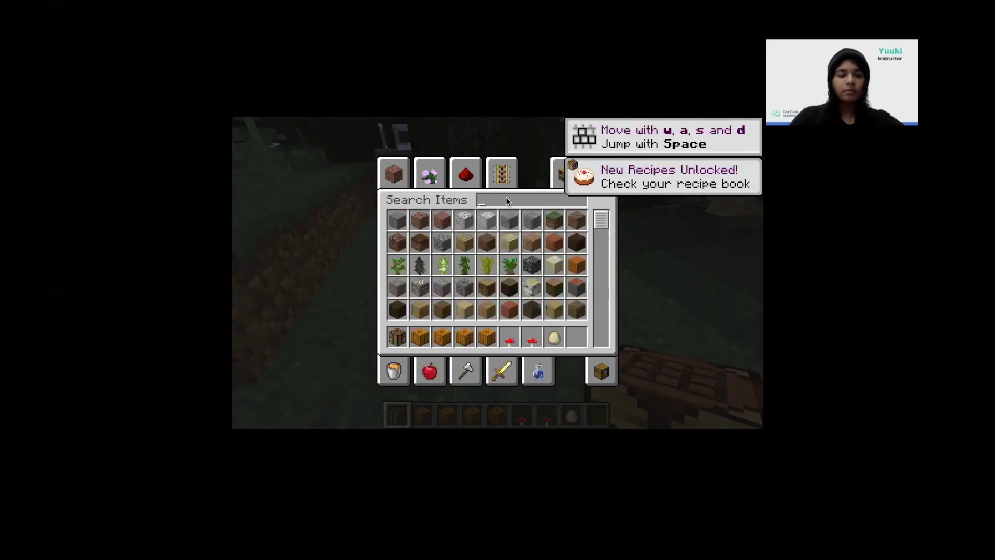
pyautogui.keyDown('shift'); pyautogui.click(419, 219); pyautogui.keyUp('shift')
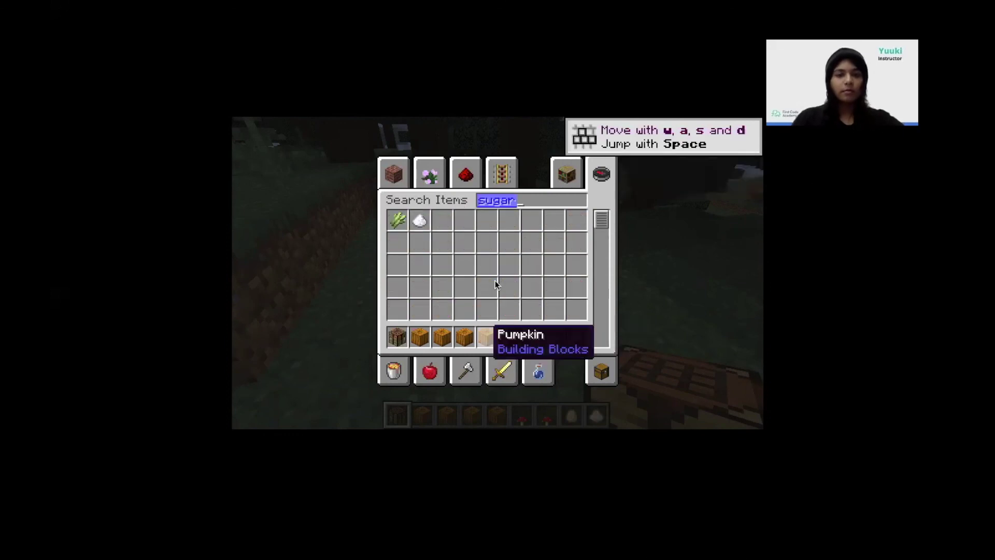
# Remove the fourth pumpkin from the hotbar, put a Bowl in its slot, and close the inventory.
pyautogui.click(490, 334)
pyautogui.click(532, 264)
pyautogui.write('bow')
pyautogui.keyDown('shift'); pyautogui.click(419, 220); pyautogui.keyUp('shift')
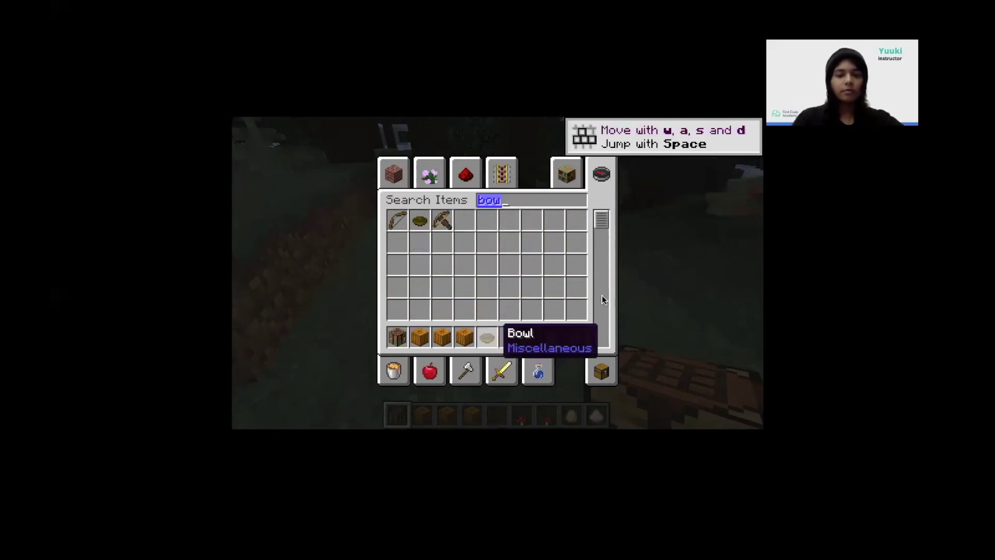
pyautogui.press('Escape')
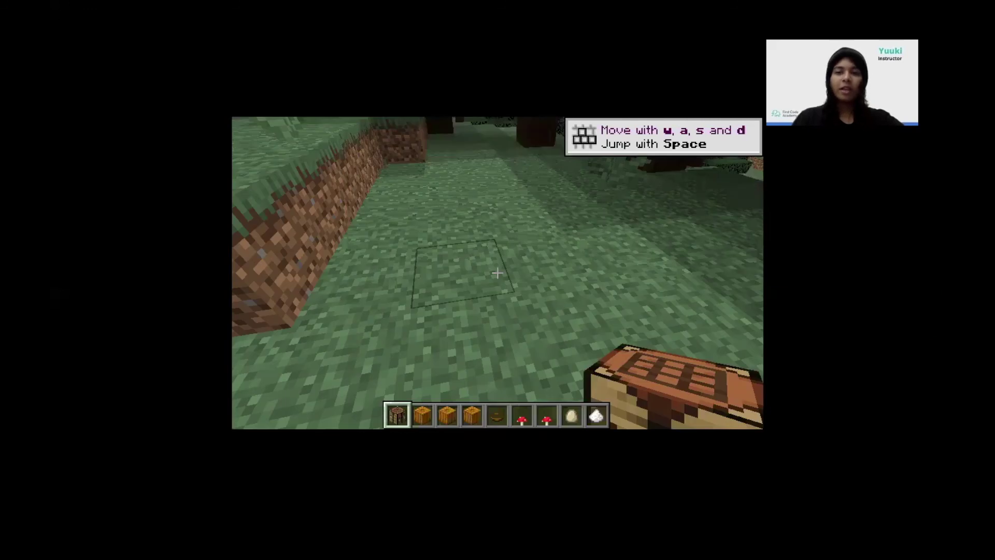
# Place the crafting table on the grass ahead and open its crafting grid.
pyautogui.moveTo(497, 273)
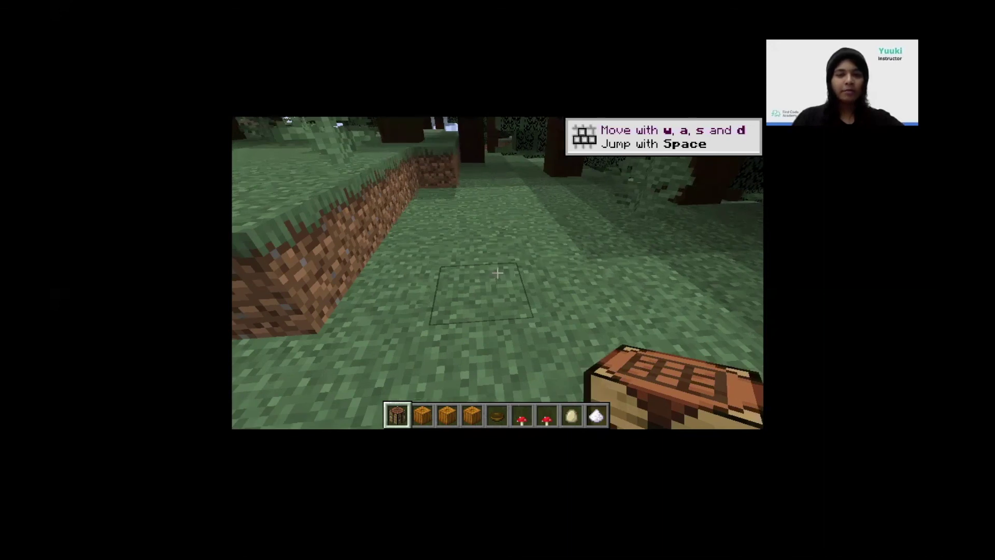
pyautogui.rightClick(497, 273)
pyautogui.press('w')
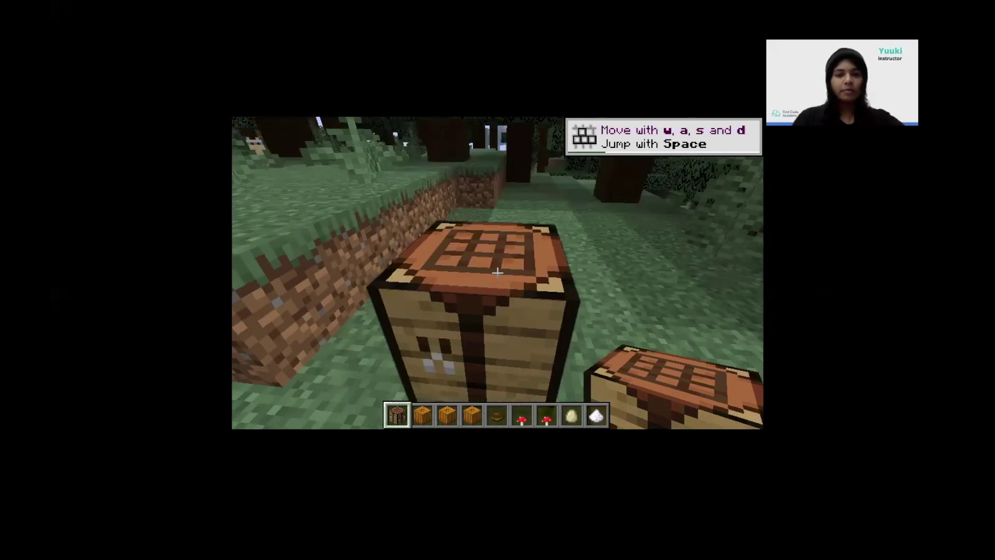
pyautogui.rightClick(498, 269)
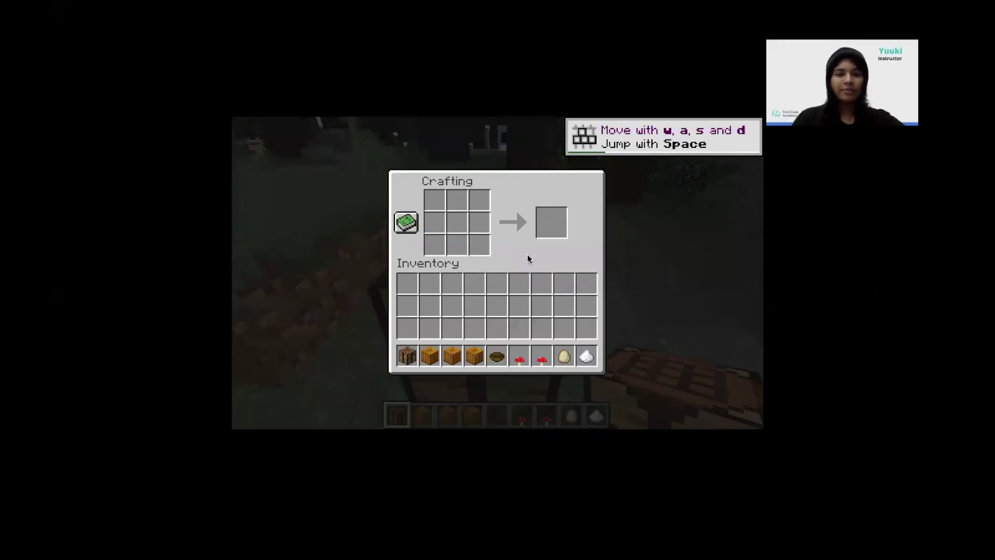
# Place a pumpkin in the crafting grid's top-left cell and a red mushroom in its top-right cell.
pyautogui.click(430, 356)
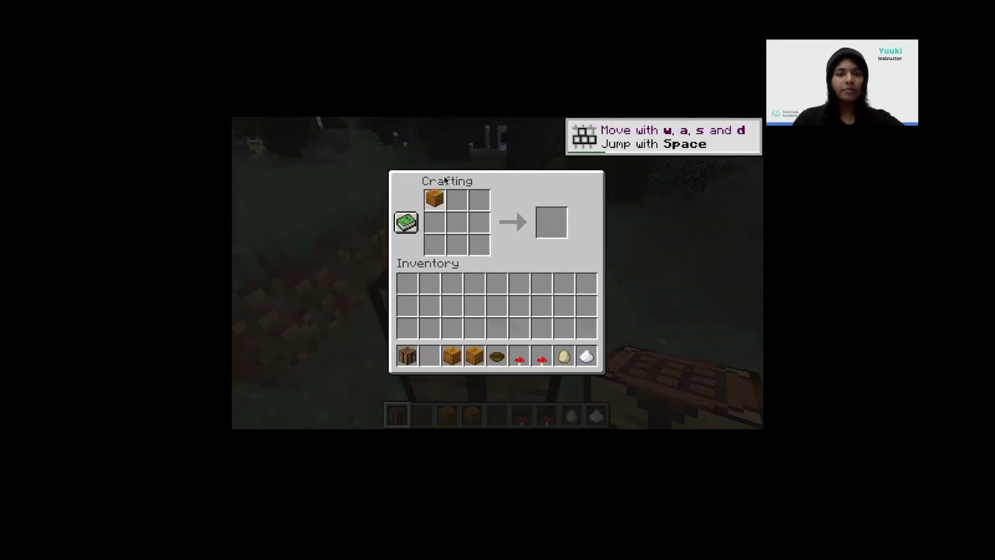
pyautogui.click(435, 198)
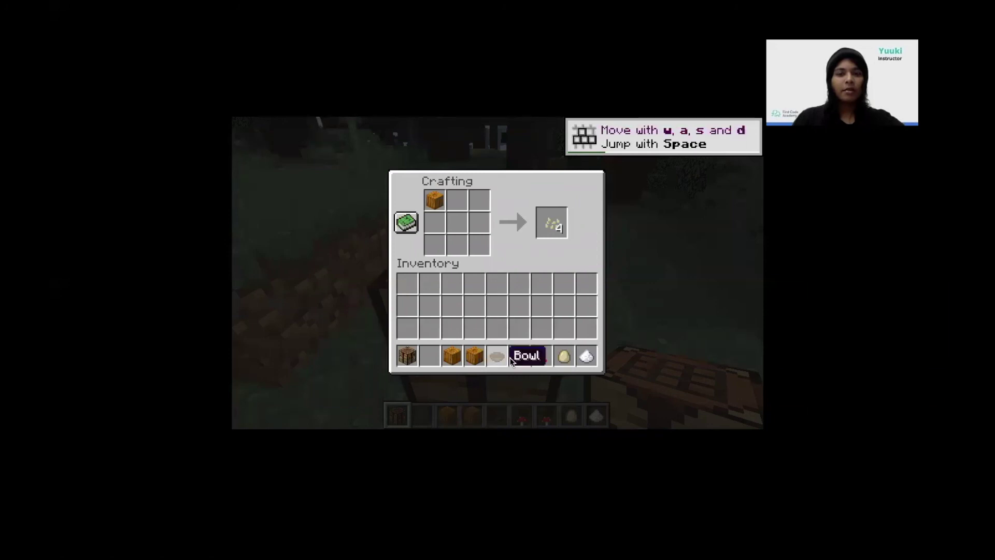
pyautogui.click(519, 358)
pyautogui.click(459, 201)
pyautogui.click(459, 200)
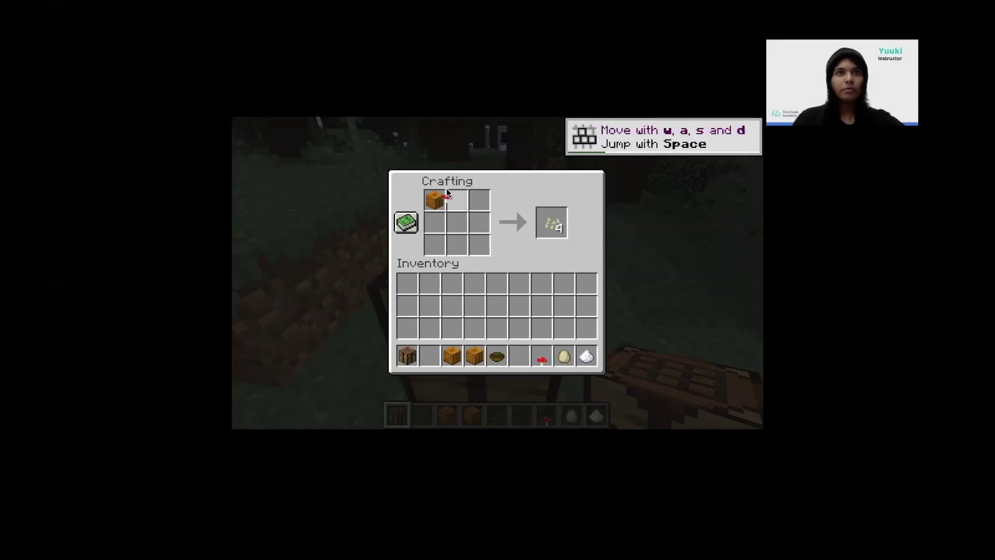
pyautogui.click(463, 198)
pyautogui.click(463, 198)
pyautogui.click(479, 202)
# Add the egg to the top-middle cell and sugar to the centre cell, and put the crafted pumpkin pie in the second hotbar slot.
pyautogui.click(564, 354)
pyautogui.click(458, 201)
pyautogui.click(595, 347)
pyautogui.click(438, 215)
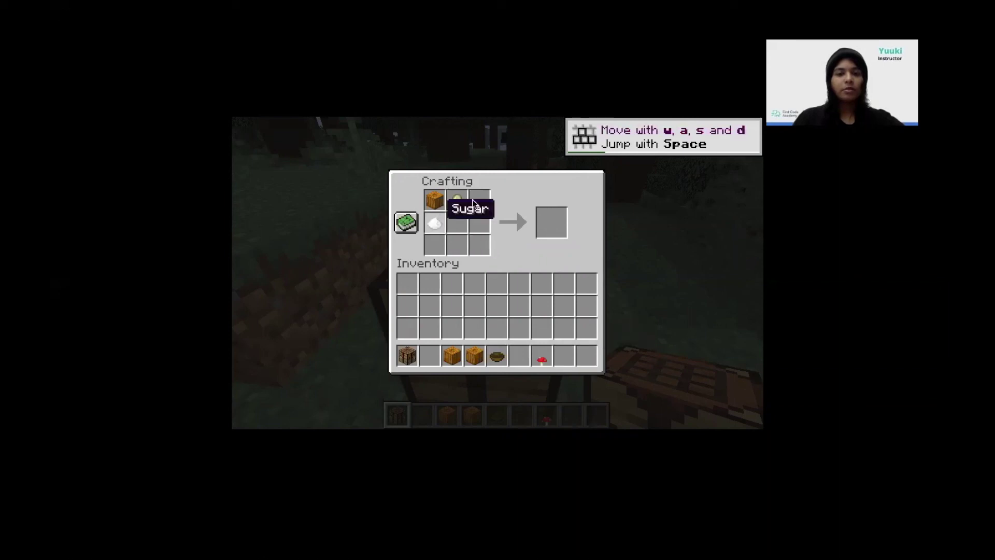
pyautogui.click(435, 223)
pyautogui.click(457, 223)
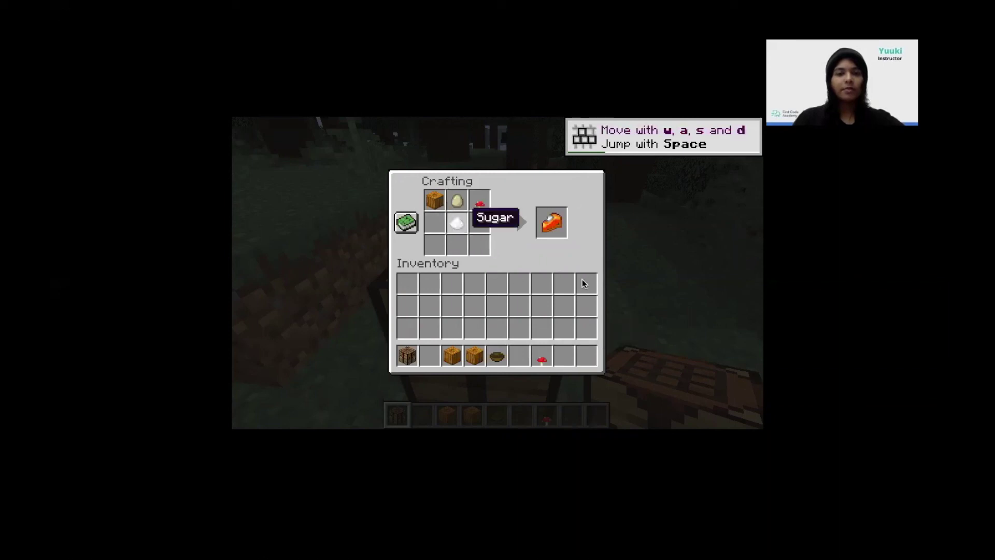
pyautogui.click(553, 223)
pyautogui.click(434, 346)
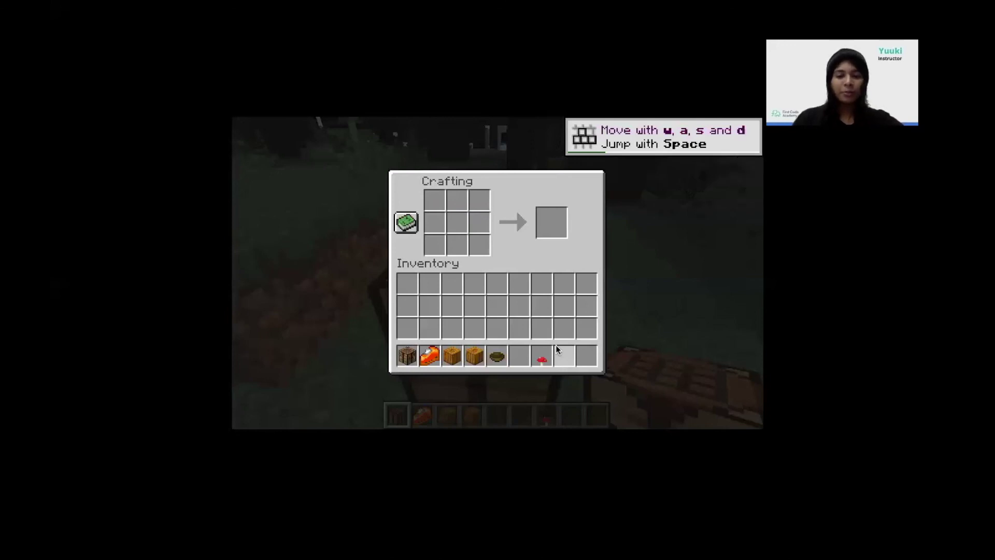
# Arrange pumpkins in the grid's top-left and top-right cells, the red mushroom between them, and the bowl in the centre cell.
pyautogui.click(447, 353)
pyautogui.click(440, 194)
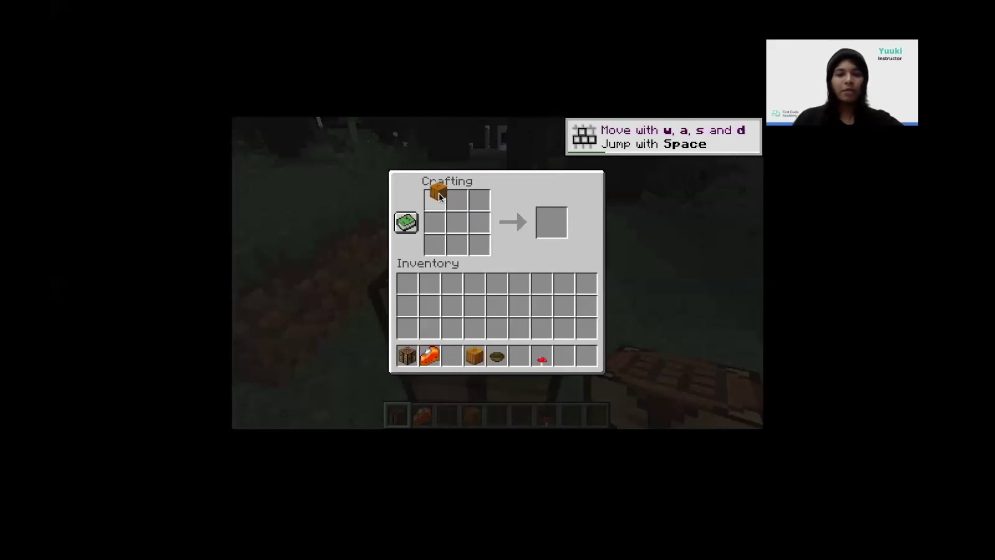
pyautogui.click(475, 347)
pyautogui.click(480, 199)
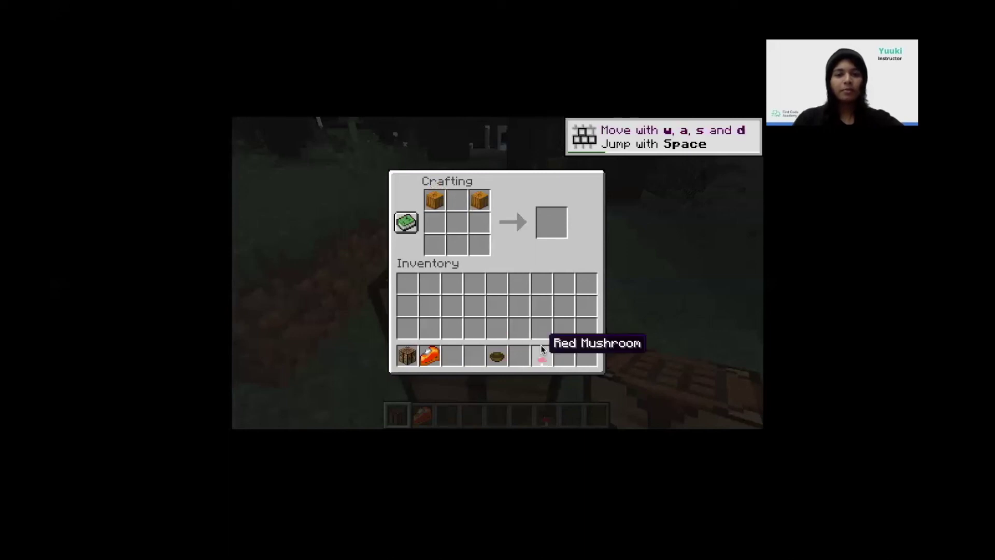
pyautogui.click(458, 201)
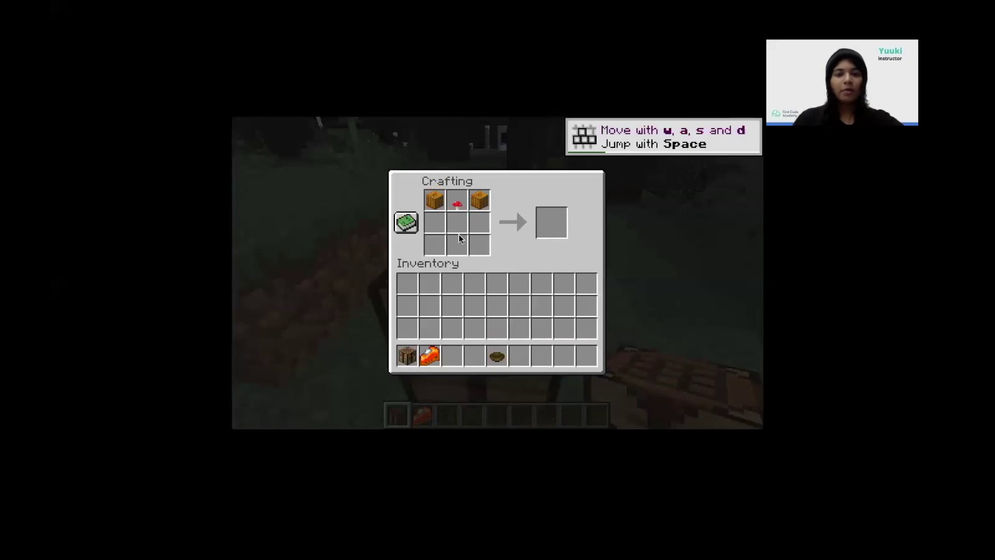
pyautogui.click(496, 345)
pyautogui.click(459, 220)
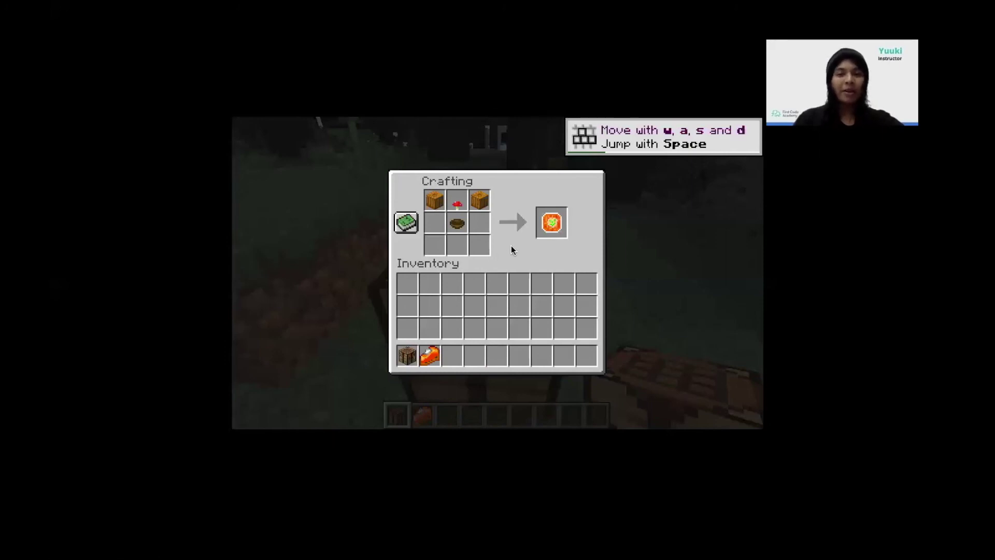
# Take the crafted pumpkin soup into the third hotbar slot and close the crafting table.
pyautogui.click(552, 226)
pyautogui.click(517, 296)
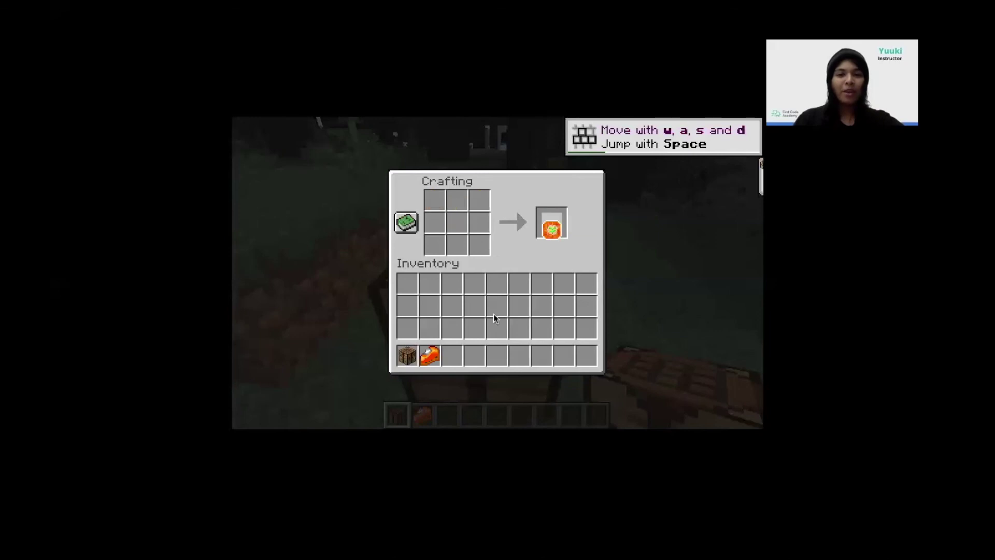
pyautogui.click(454, 353)
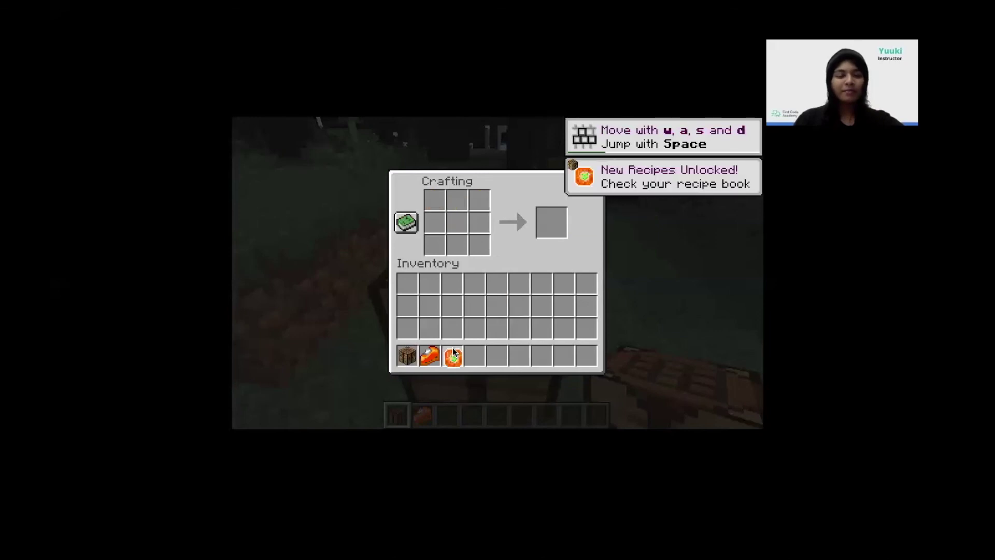
pyautogui.press('e')
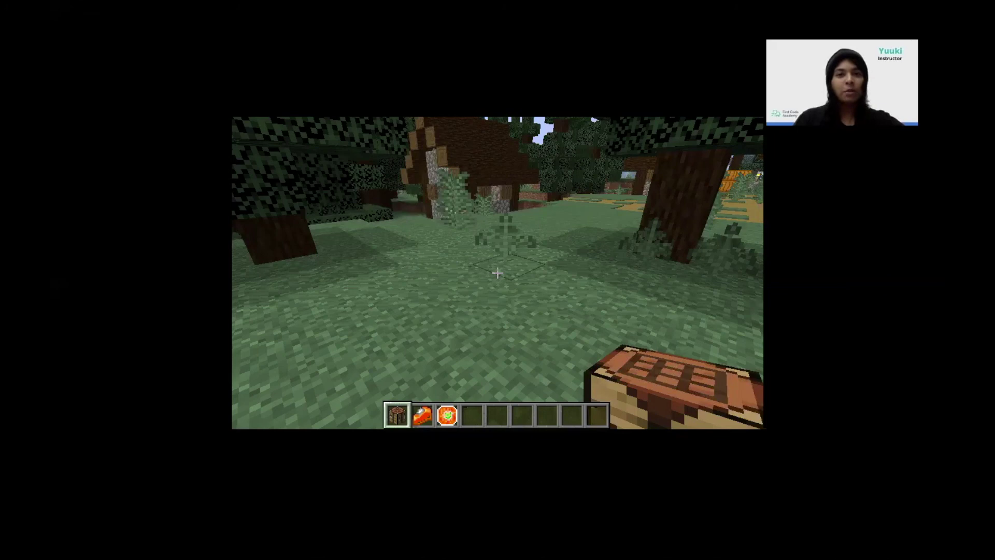
# Switch the game mode to survival with the command /gamemode survival.
pyautogui.press('t')
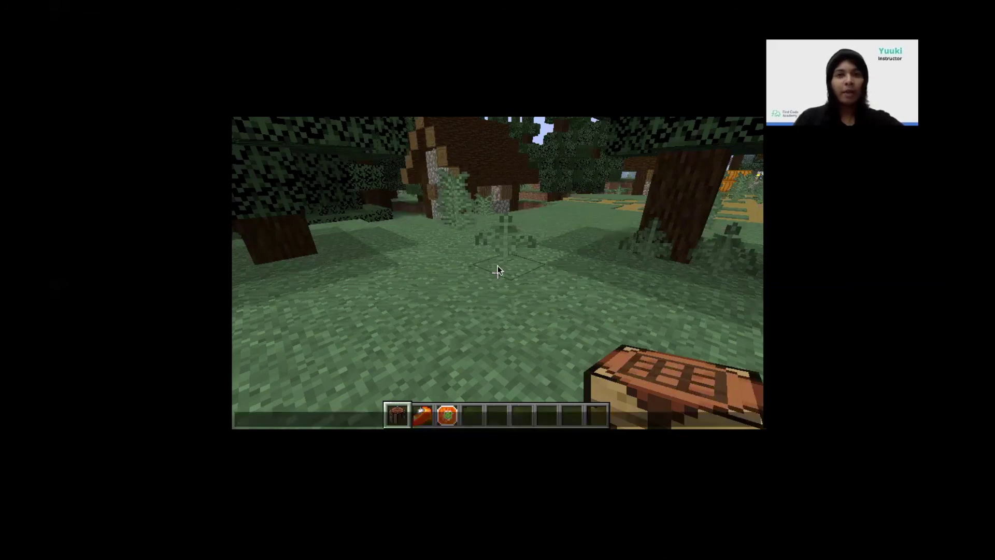
pyautogui.write('/gamem')
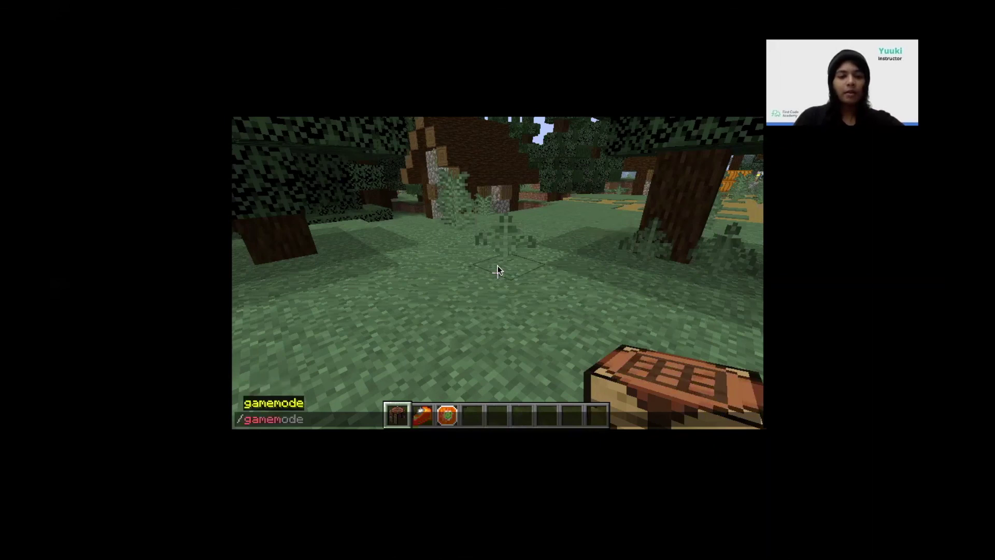
pyautogui.write('ode sur')
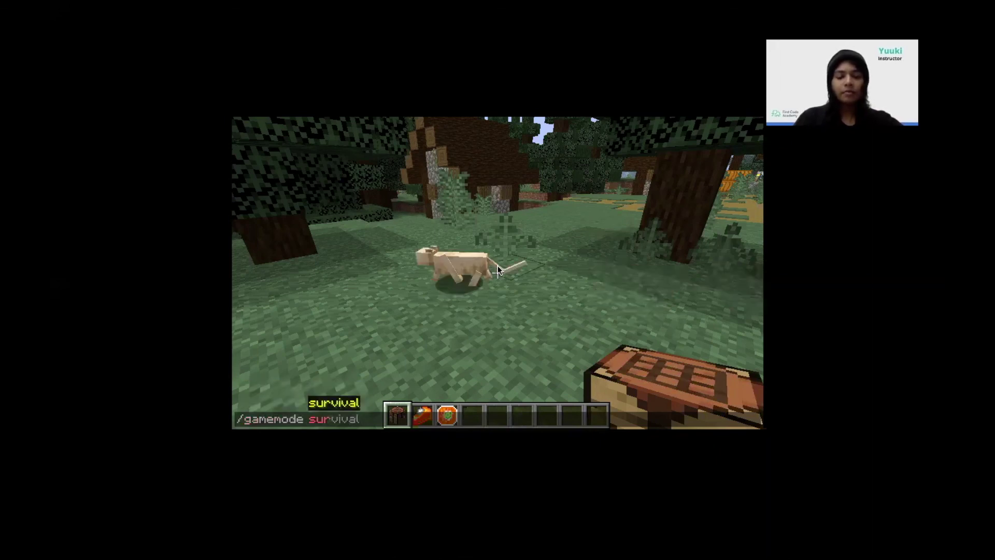
pyautogui.press('Tab')
pyautogui.press('Return')
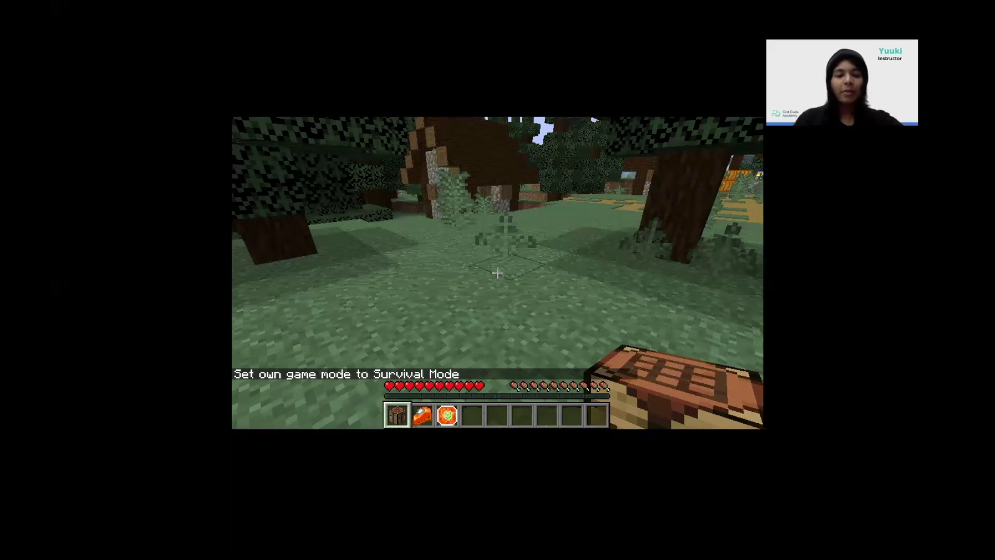
# Eat the pumpkin pie from the second hotbar slot, followed by the pumpkin soup from the third.
pyautogui.press('2')
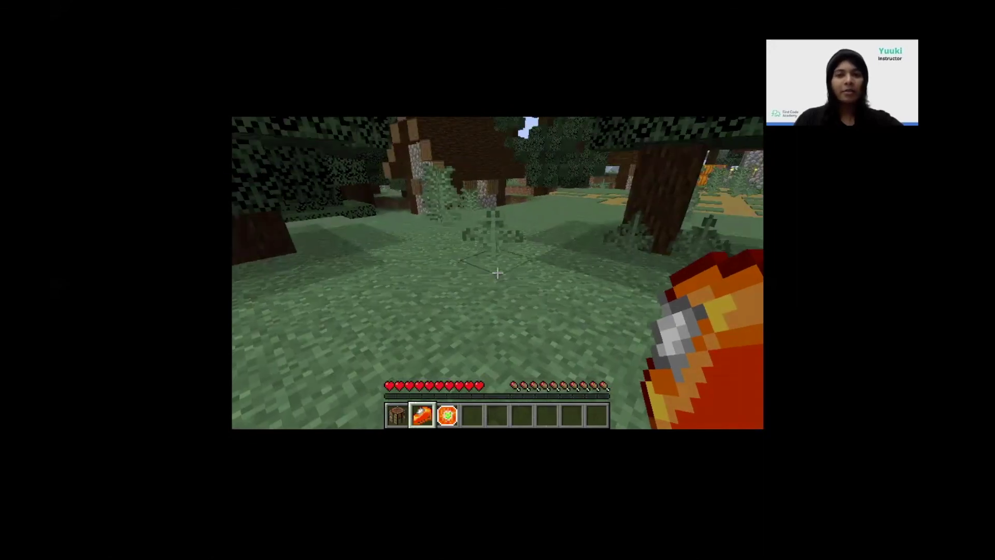
pyautogui.rightClick(498, 273)
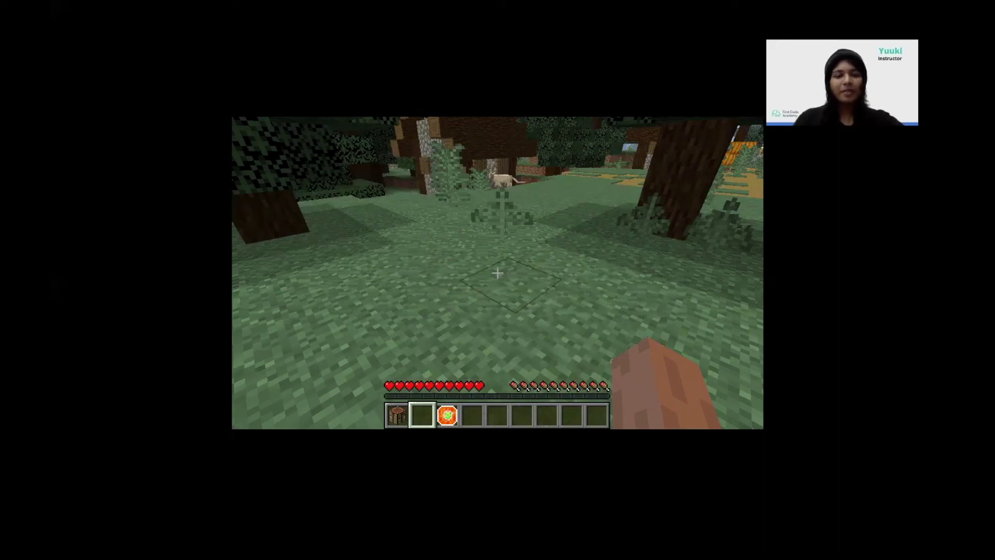
pyautogui.press('3')
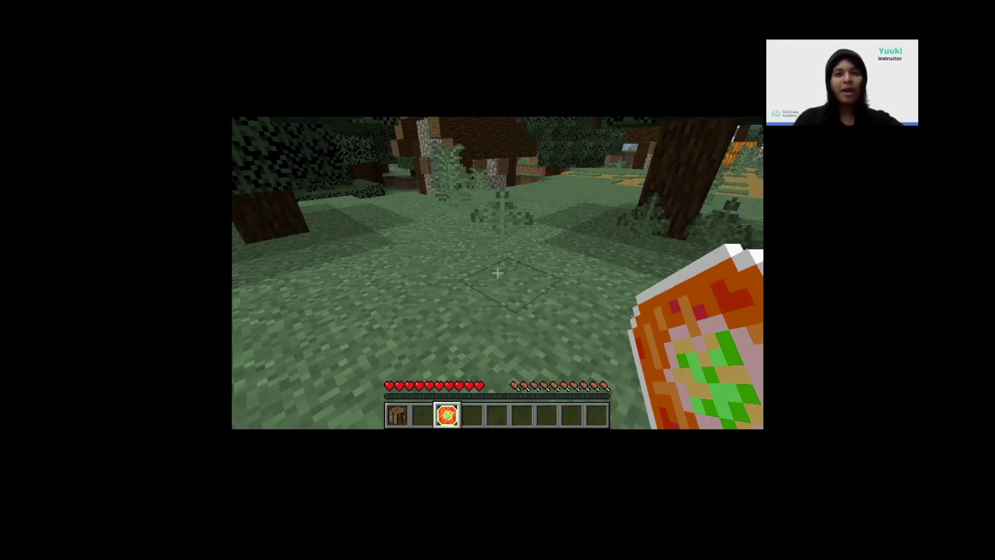
pyautogui.rightClick(498, 273)
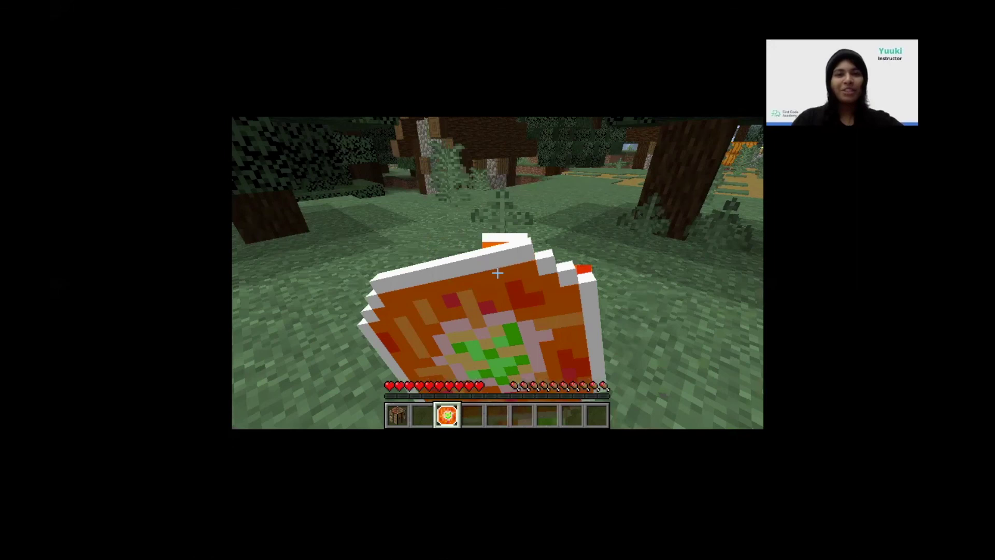